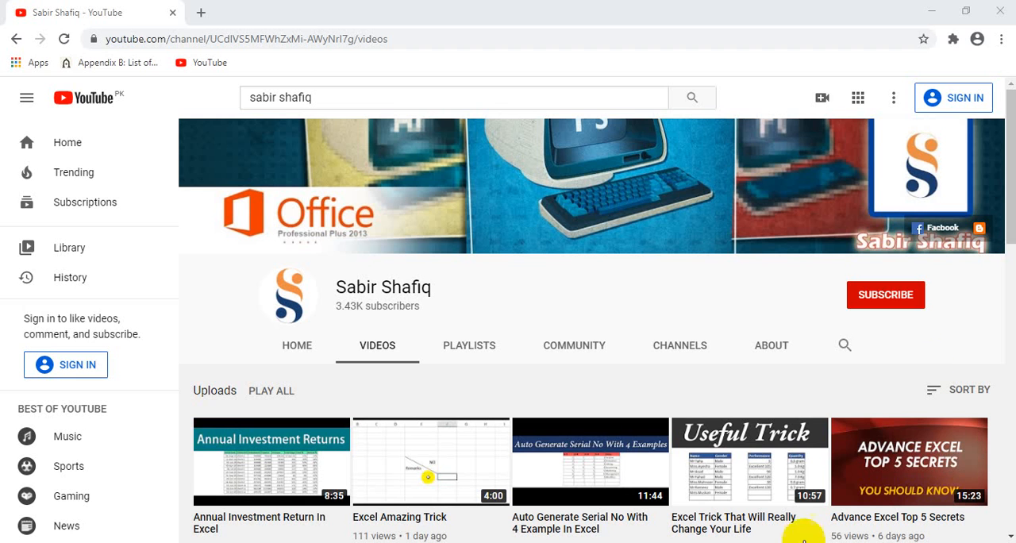
pyautogui.click(888, 304)
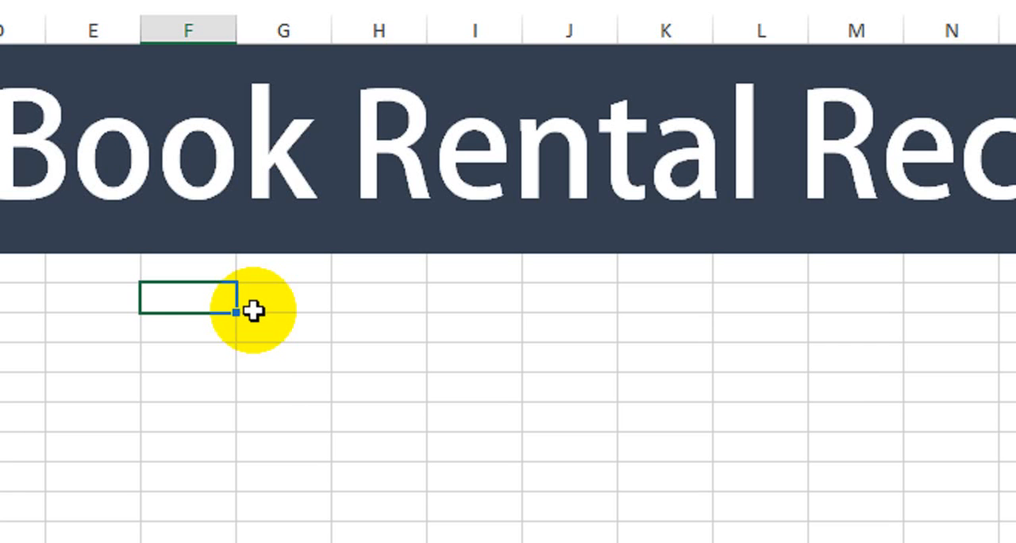
# Step: Enter the table headers Sr #, Name and Category in columns F to H below the title banner
pyautogui.write('Sr #')
pyautogui.press('Tab')
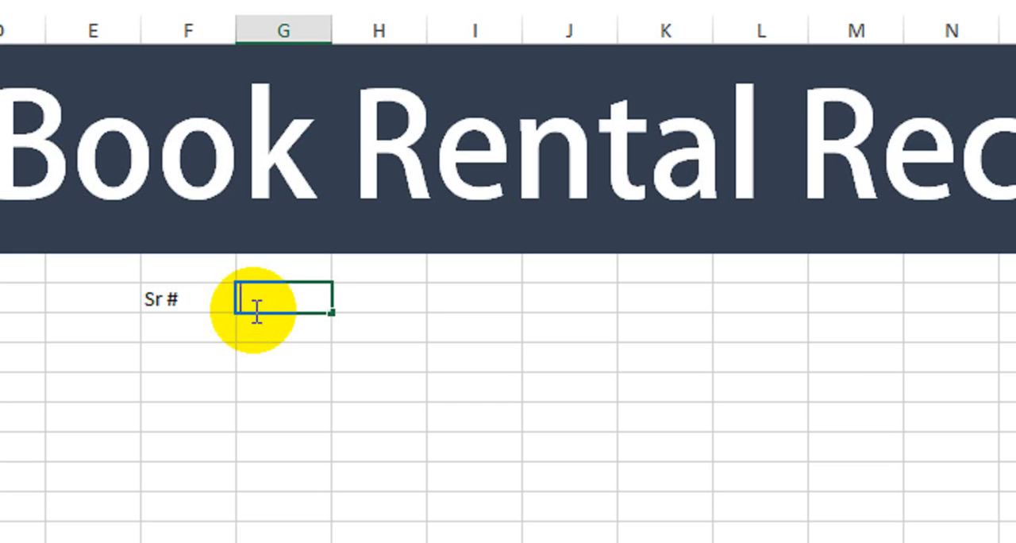
pyautogui.write('Name')
pyautogui.press('Tab')
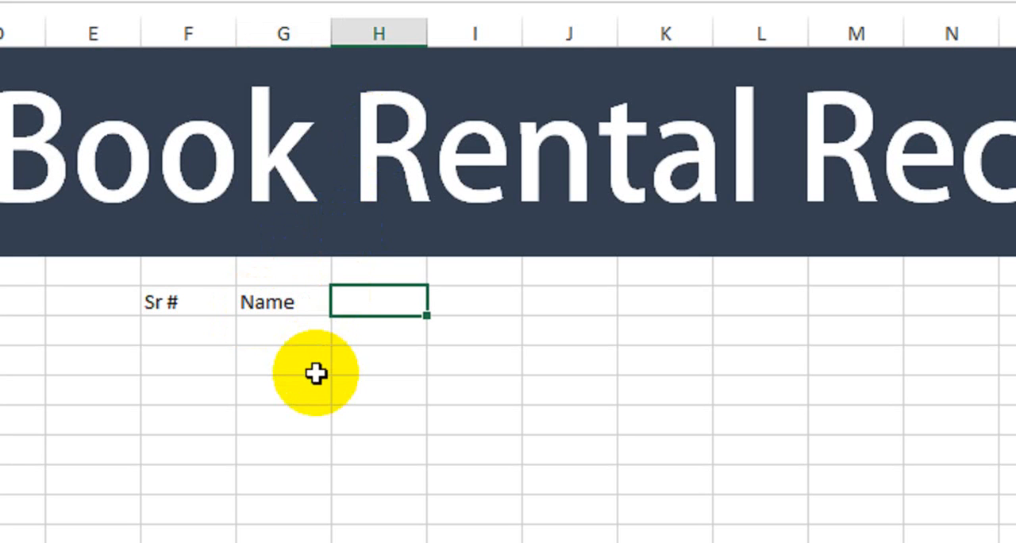
pyautogui.write('Categor')
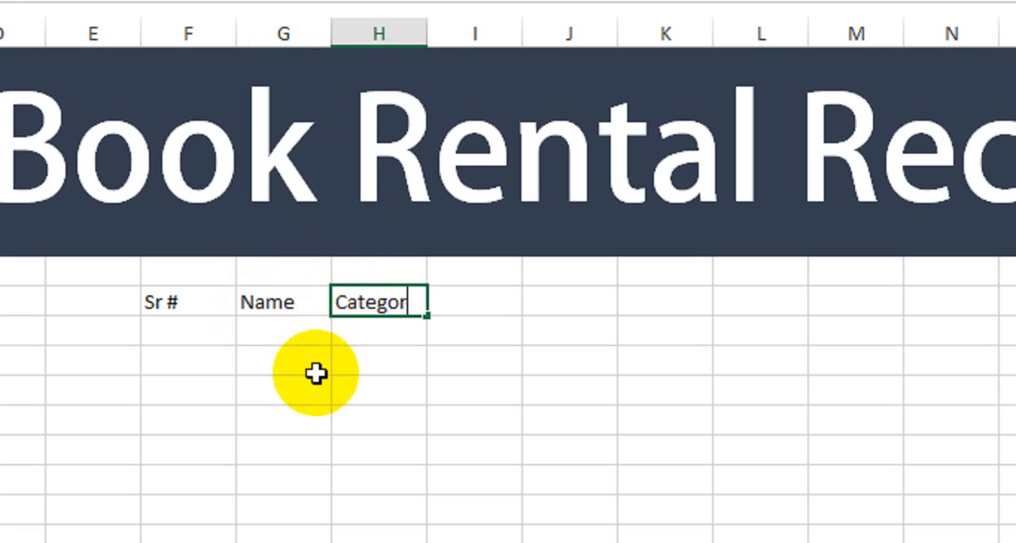
pyautogui.write('y')
pyautogui.press('Tab')
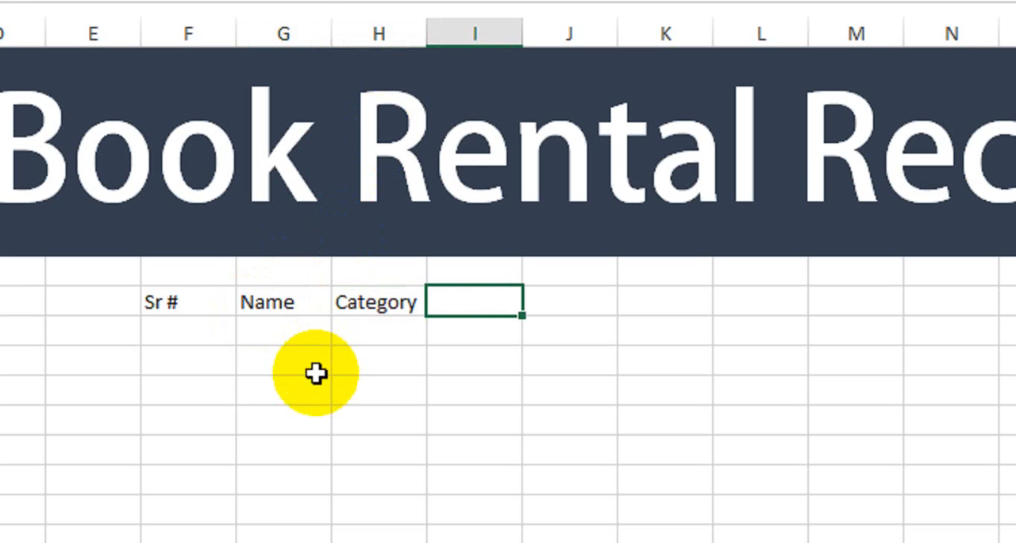
# Step: Add the header Book Name in column I and fit the column width to the text
pyautogui.write('Book ')
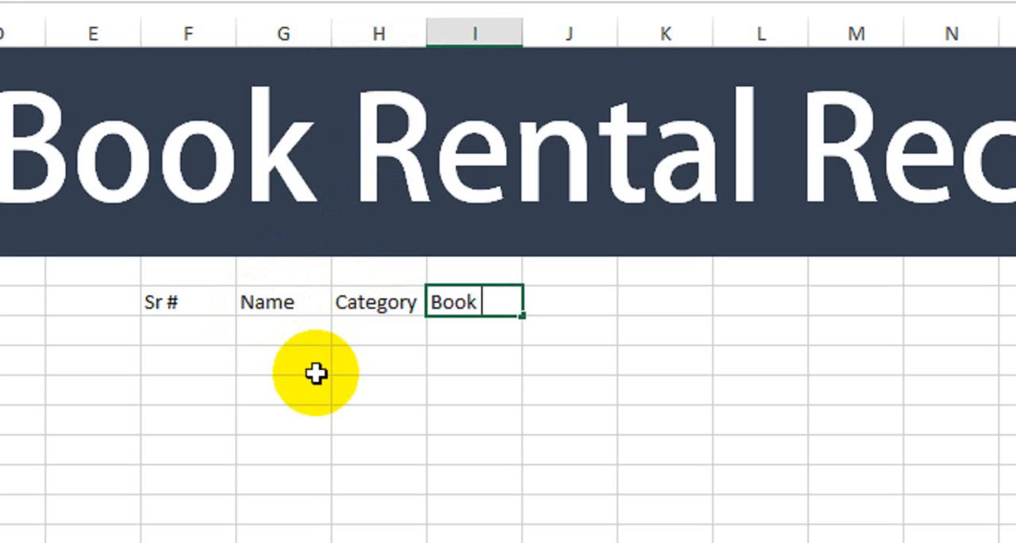
pyautogui.write('Name')
pyautogui.press('Tab')
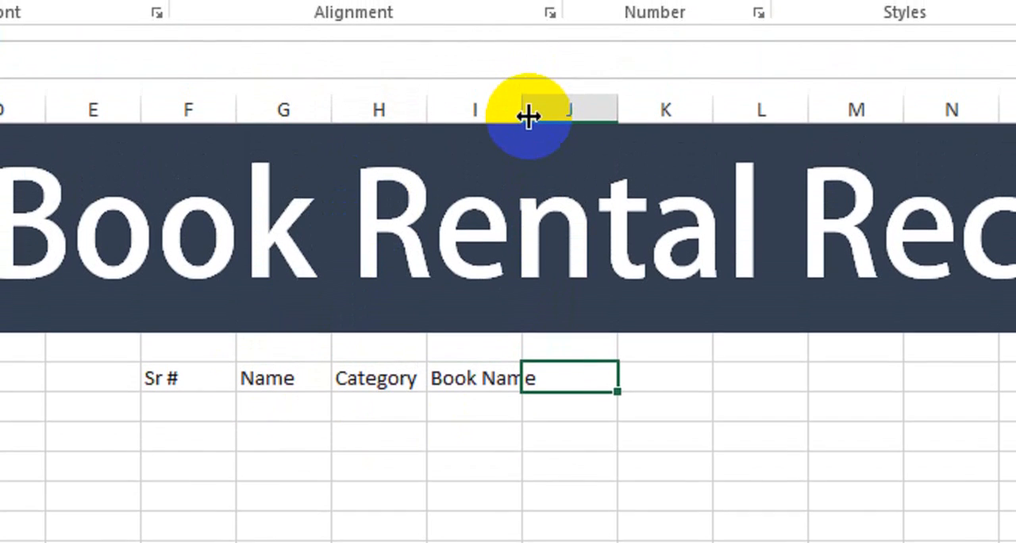
pyautogui.doubleClick(524, 63)
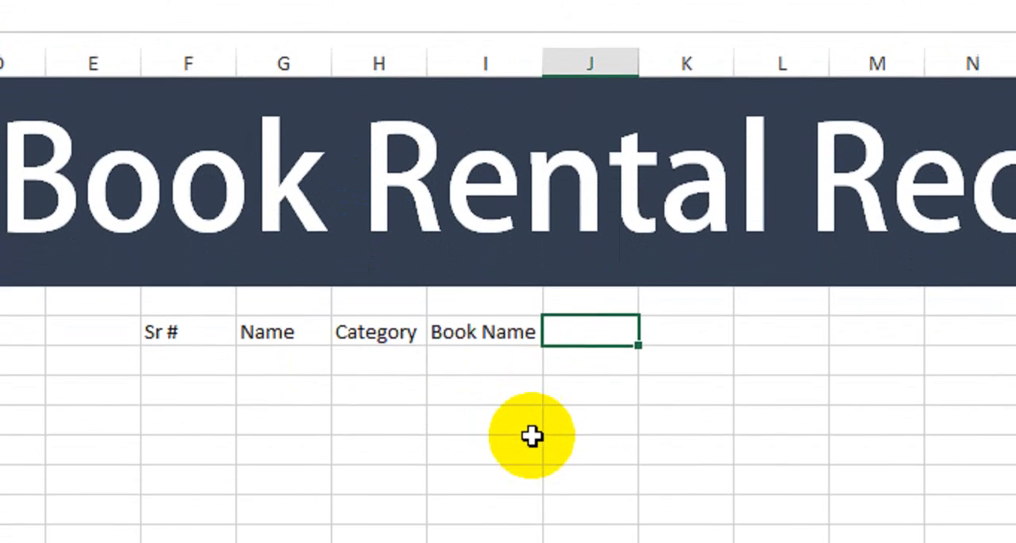
# Step: Enter the headers Duration and Per Day in columns J and K of the header row
pyautogui.write('D')
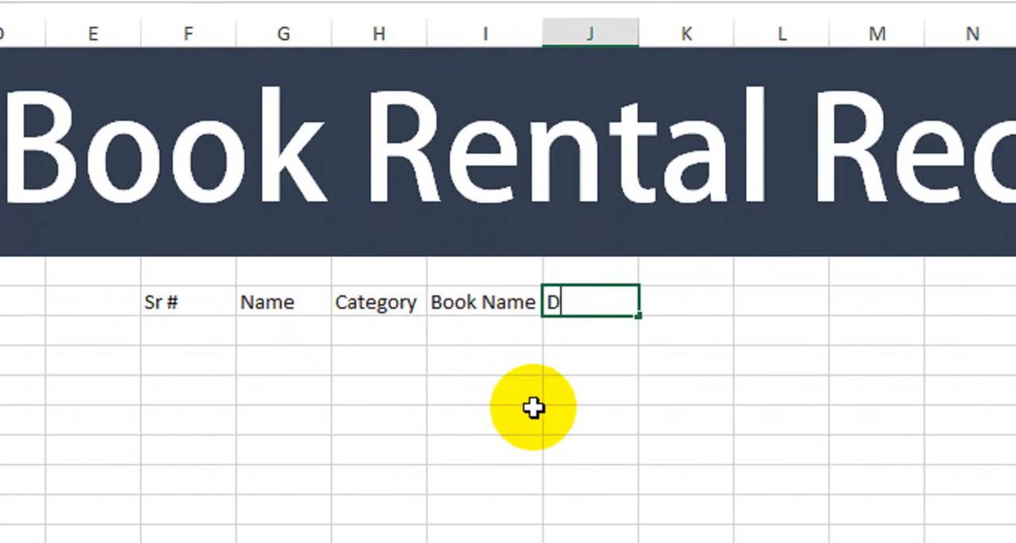
pyautogui.write('uration')
pyautogui.press('Tab')
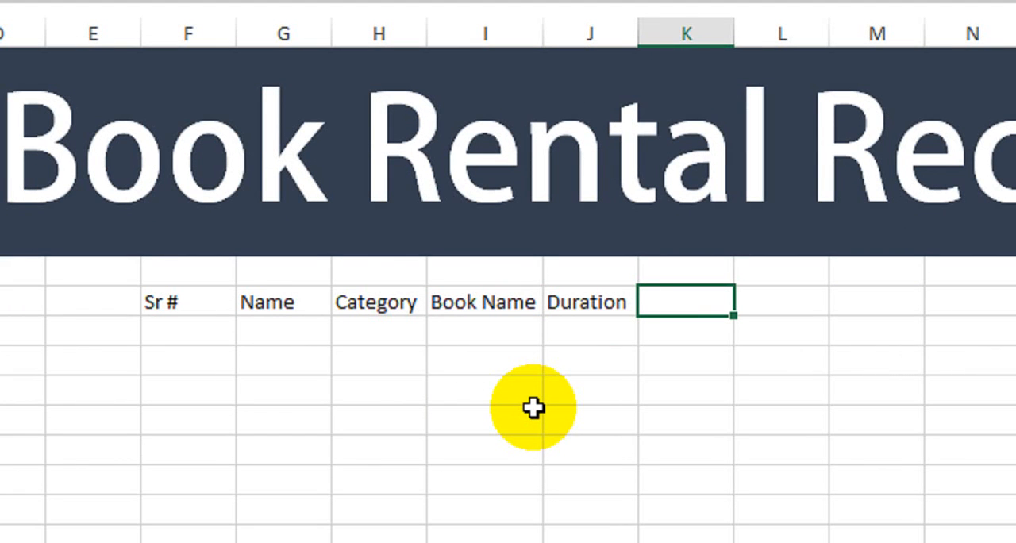
pyautogui.write('Per Da')
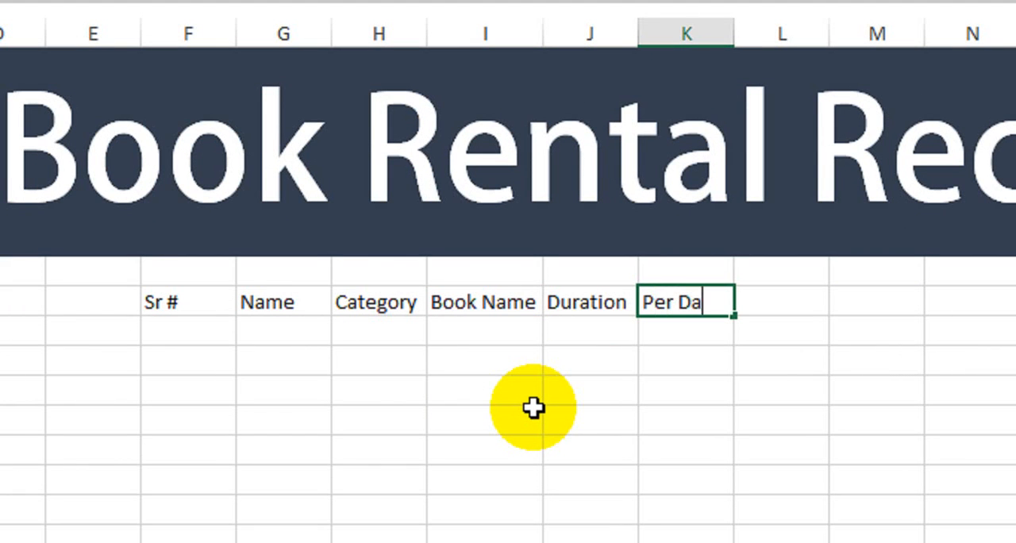
pyautogui.write('y')
pyautogui.press('Tab')
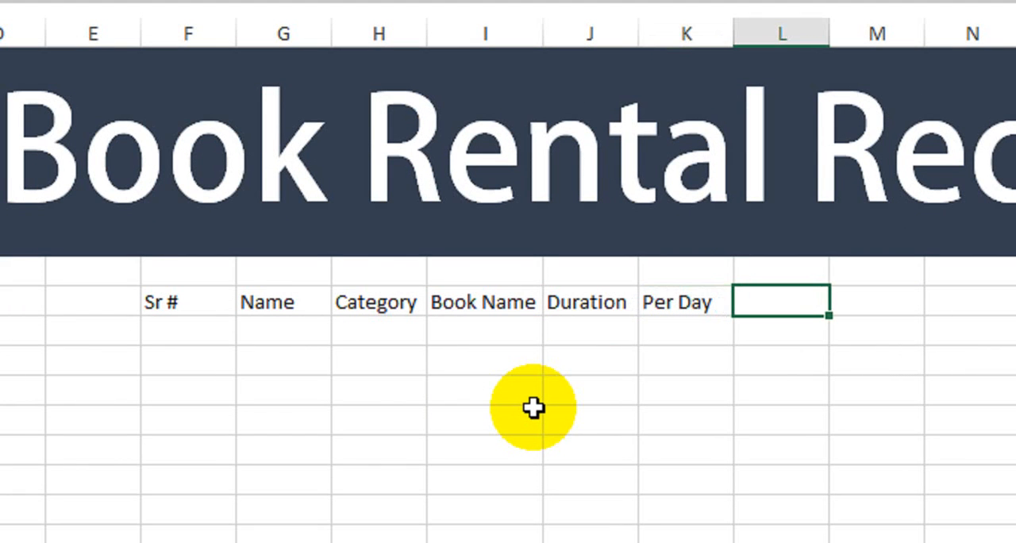
# Step: Add the header Over Charge in column L and fit the column width to the text
pyautogui.write('Over Ch')
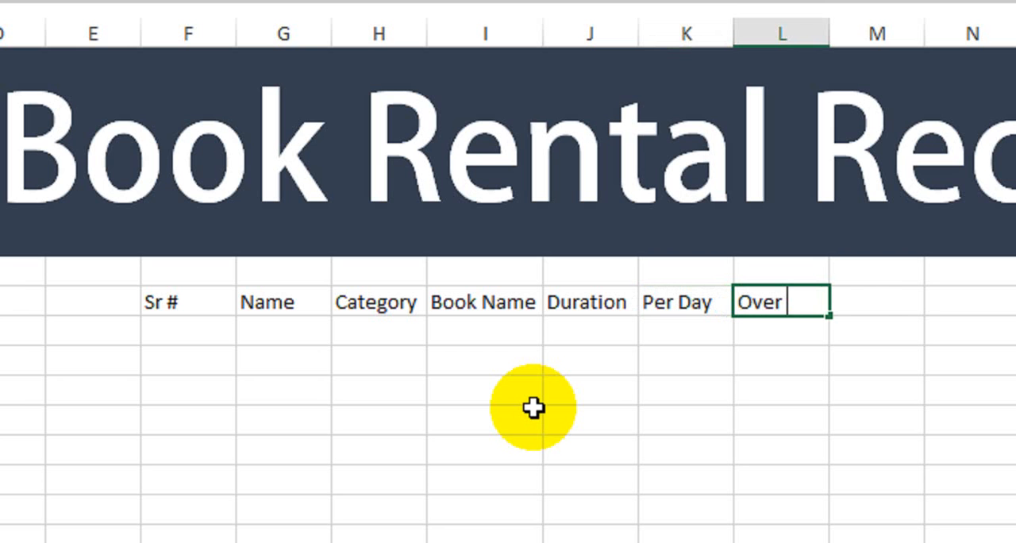
pyautogui.write('arges')
pyautogui.press('Tab')
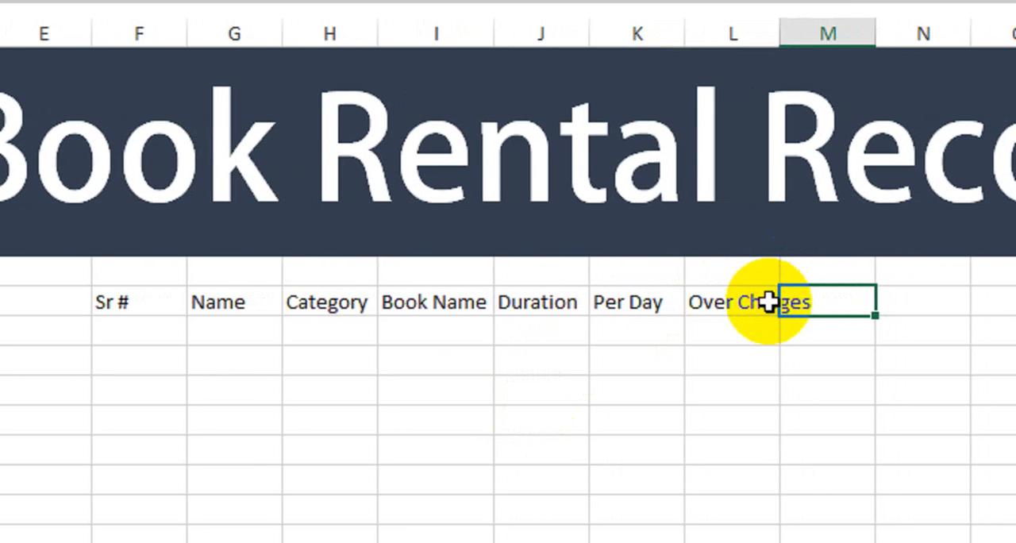
pyautogui.click(818, 302)
pyautogui.doubleClick(803, 303)
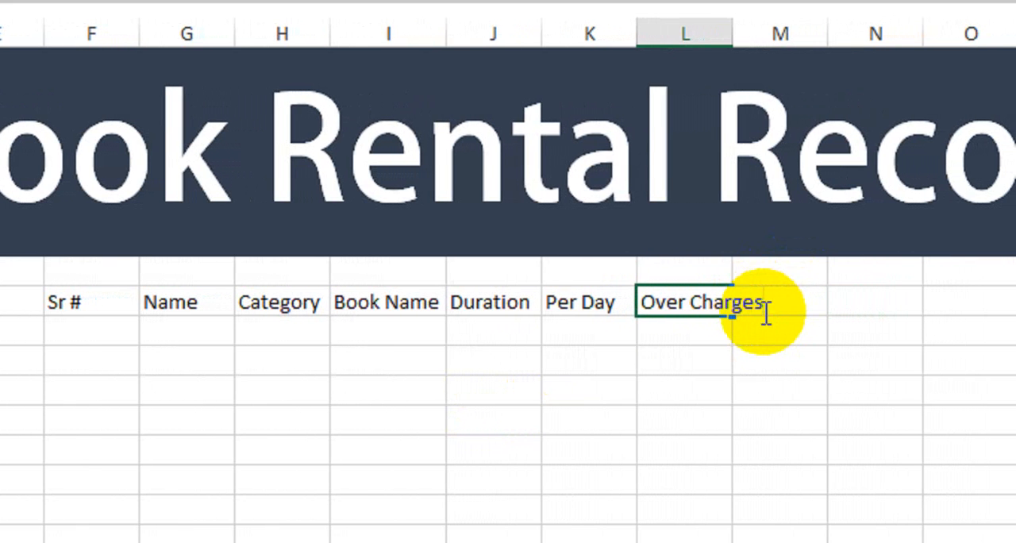
pyautogui.press('BackSpace')
pyautogui.click(764, 312)
pyautogui.doubleClick(731, 34)
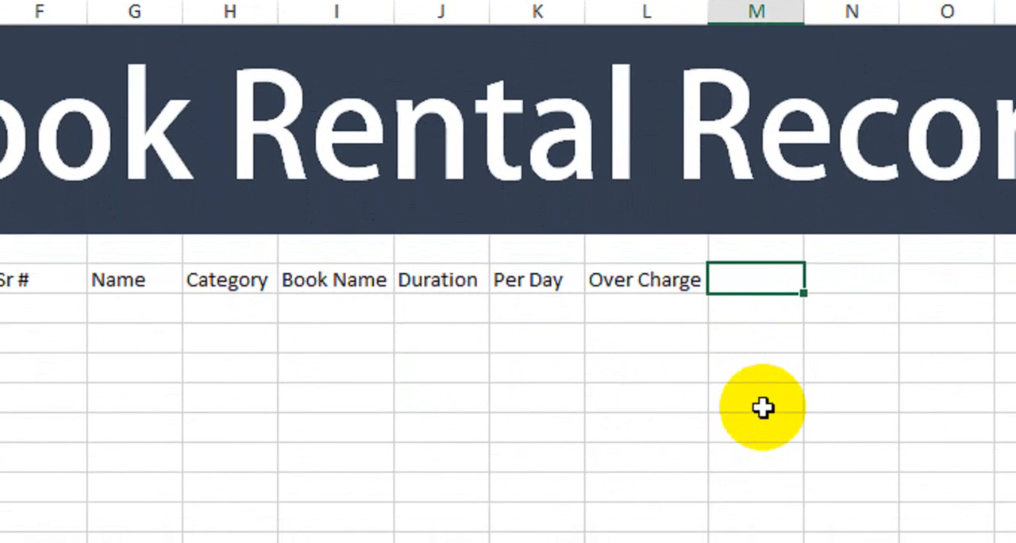
# Step: Complete the header row with Days, Charges and Total in columns M to O
pyautogui.write('Days')
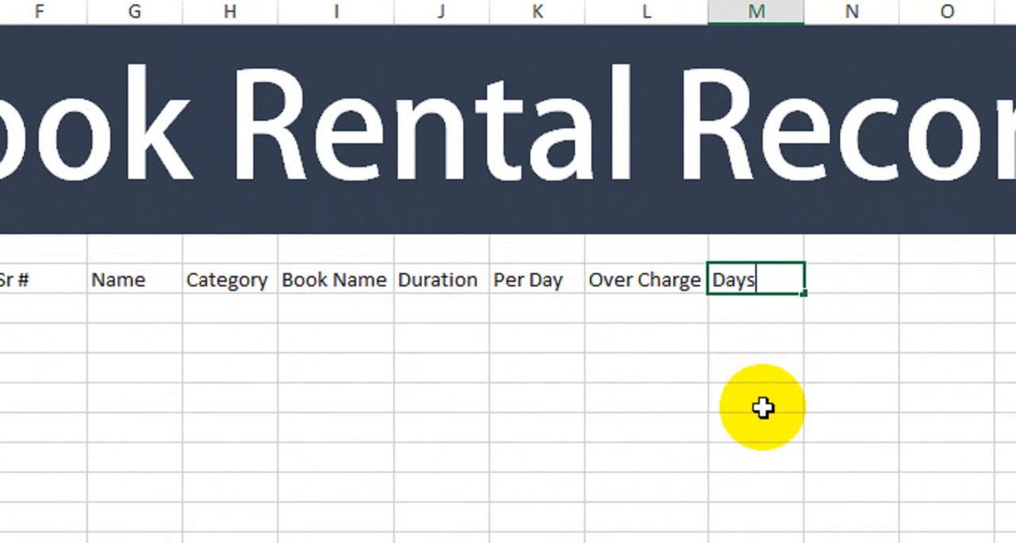
pyautogui.press('Tab')
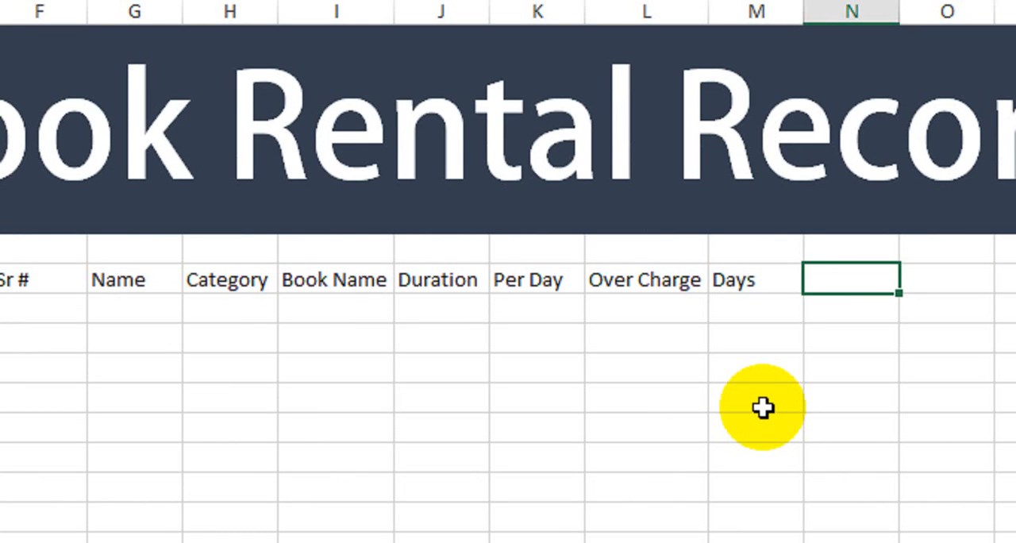
pyautogui.write('Charges')
pyautogui.press('Tab')
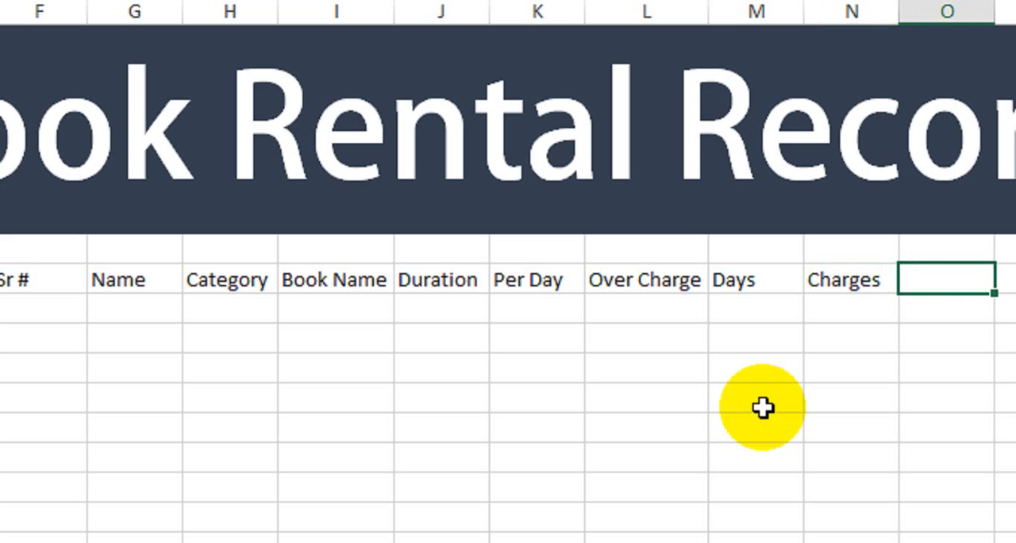
pyautogui.write('Total')
pyautogui.press('Tab')
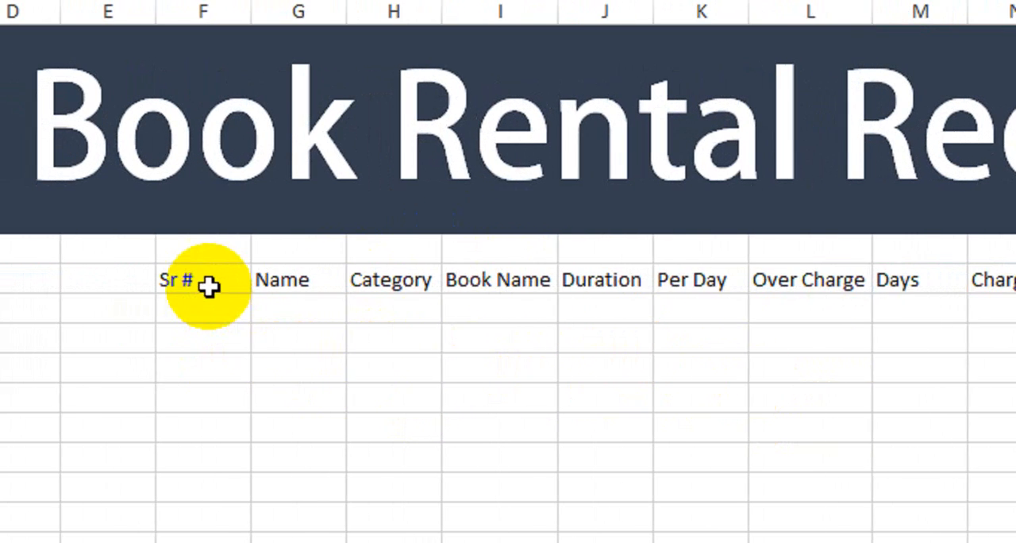
# Step: Make the whole header row from Sr # to Total bold
pyautogui.moveTo(208, 287); pyautogui.dragTo(1015, 279)
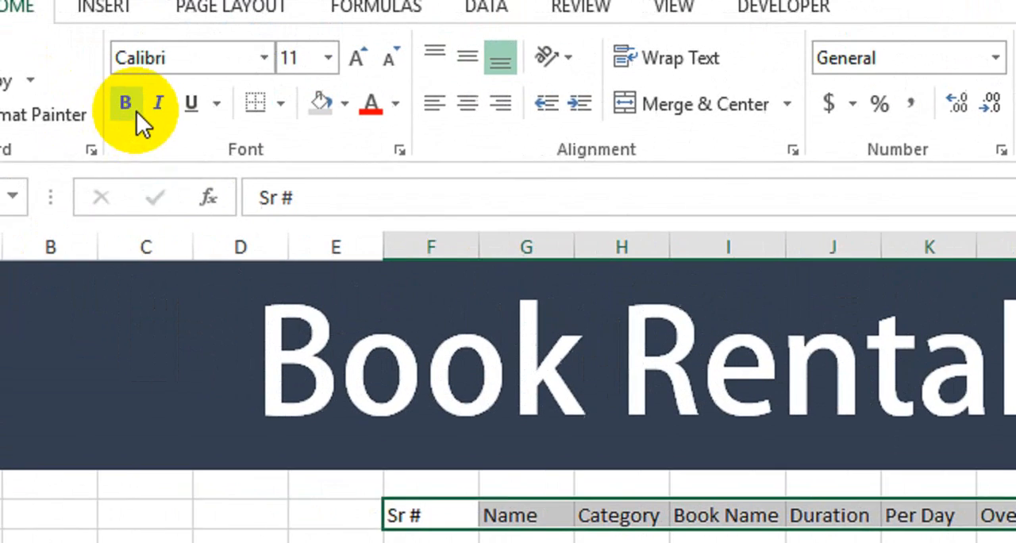
pyautogui.click(129, 105)
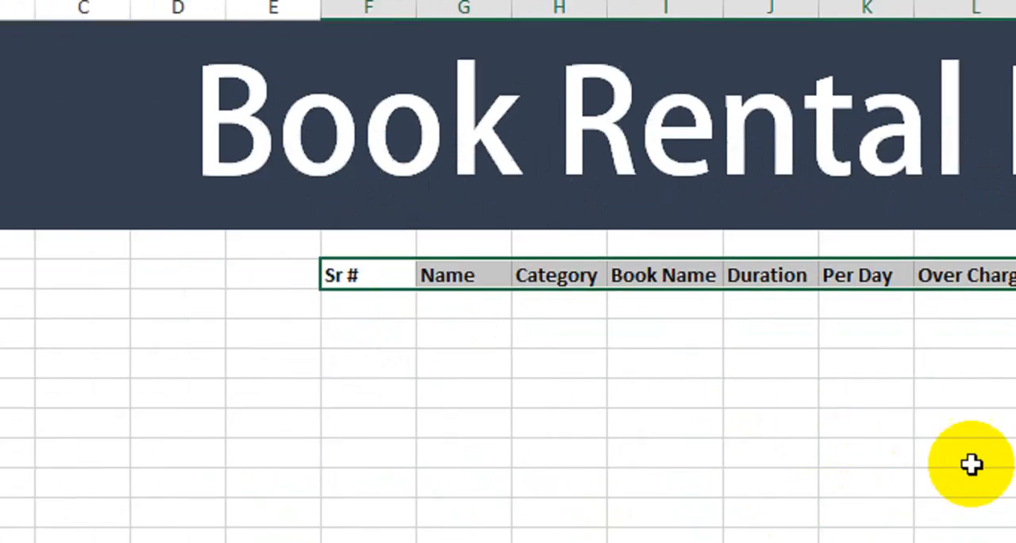
pyautogui.click(972, 464)
# Step: Apply all borders to the header row and the six rows below it, from Sr # to Total
pyautogui.moveTo(373, 276); pyautogui.dragTo(961, 276)
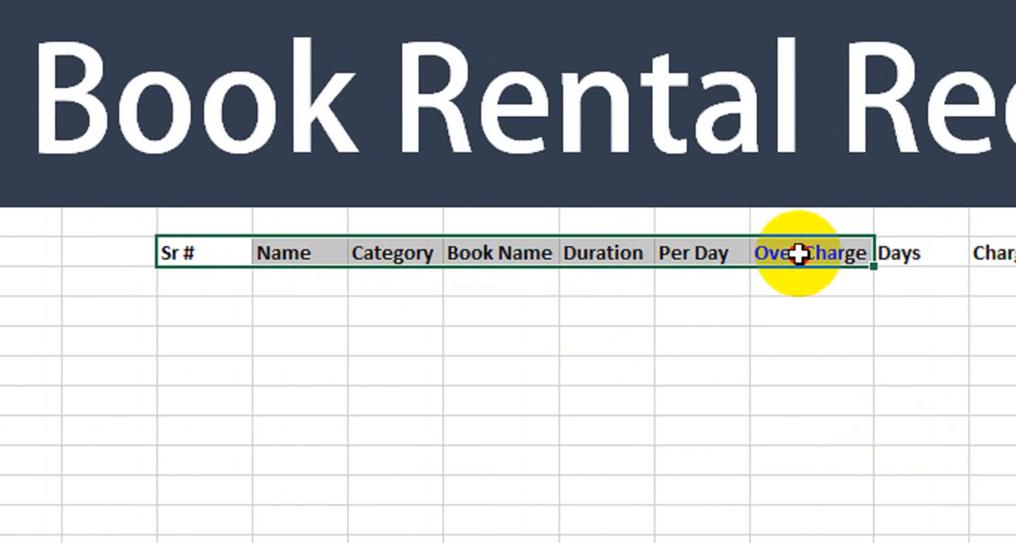
pyautogui.moveTo(798, 252); pyautogui.dragTo(1015, 258)
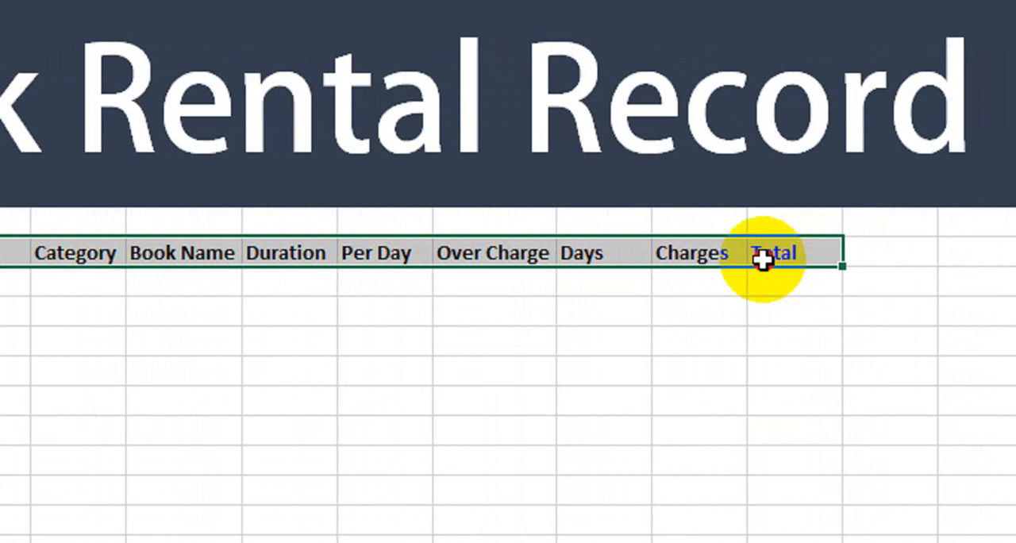
pyautogui.moveTo(762, 259); pyautogui.dragTo(755, 430)
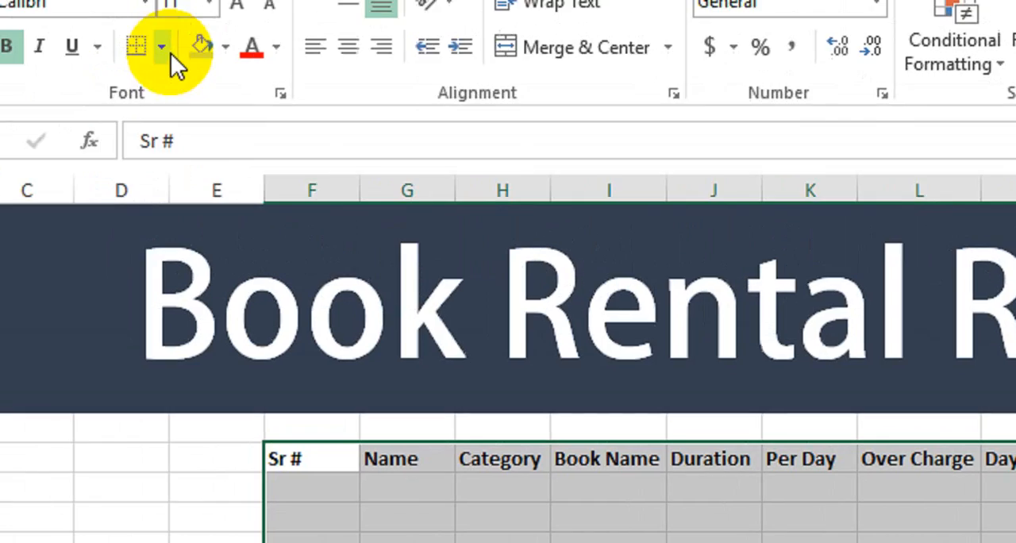
pyautogui.click(169, 50)
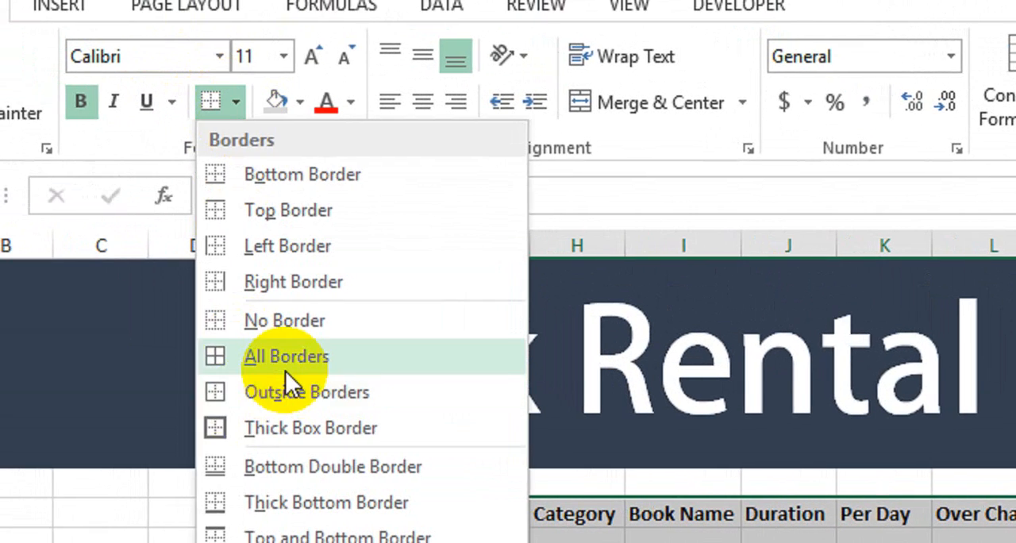
pyautogui.click(286, 356)
pyautogui.click(412, 539)
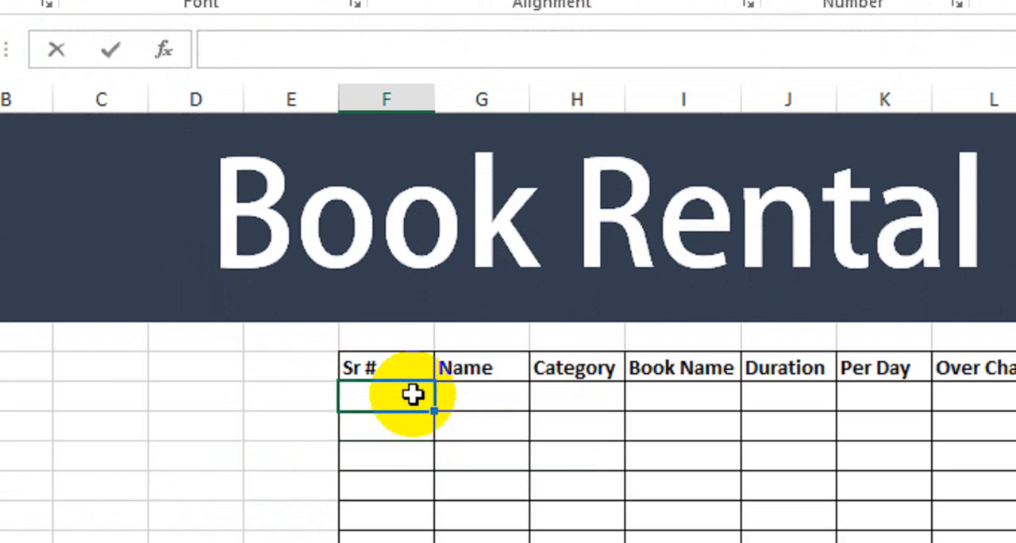
# Step: Fill the Sr # column with the serial numbers 1 to 6, extending the series from 1 and 2
pyautogui.write('1')
pyautogui.press('Return')
pyautogui.write('2')
pyautogui.press('Return')
pyautogui.press('Up')
pyautogui.hotkey('shift', 'Up')
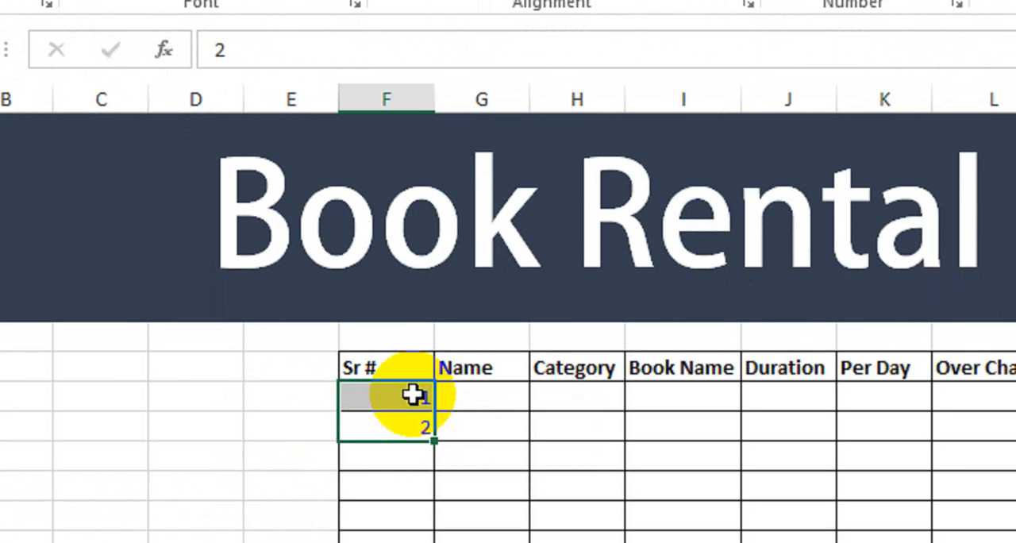
pyautogui.moveTo(434, 441); pyautogui.dragTo(430, 542)
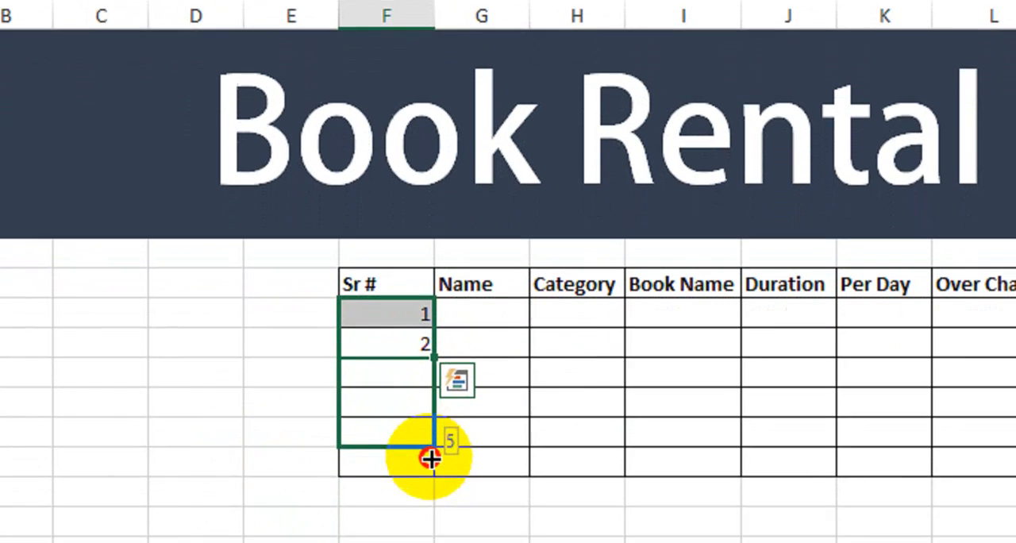
pyautogui.moveTo(431, 458); pyautogui.dragTo(431, 473)
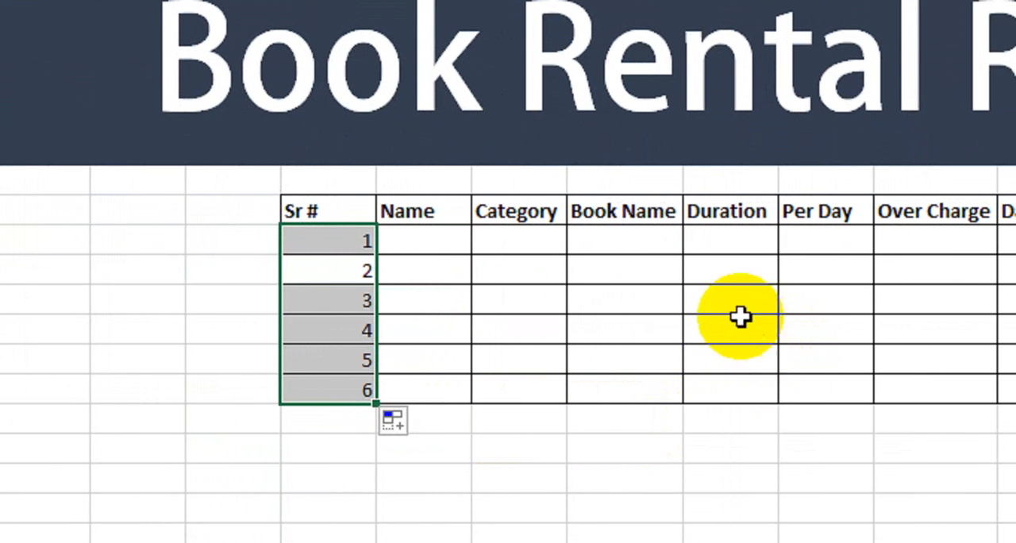
# Step: Enter the customers' first names in the Name column for serial numbers 1 to 3
pyautogui.click(418, 250)
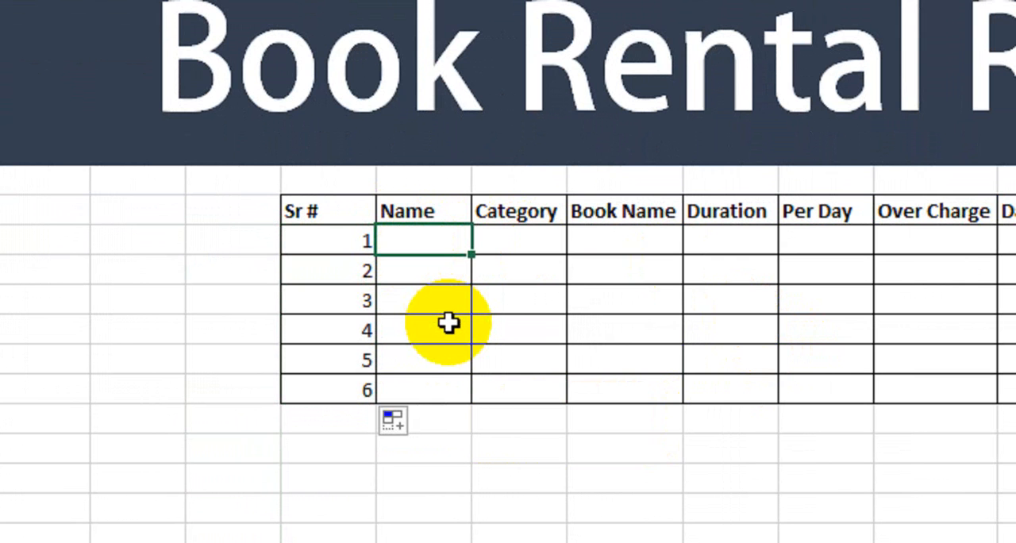
pyautogui.write('Salman')
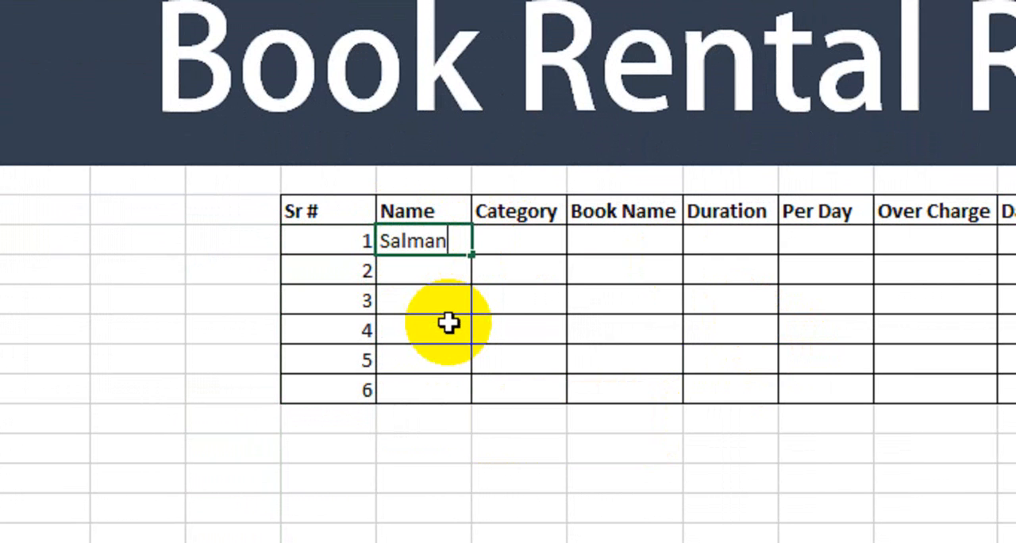
pyautogui.press('Tab')
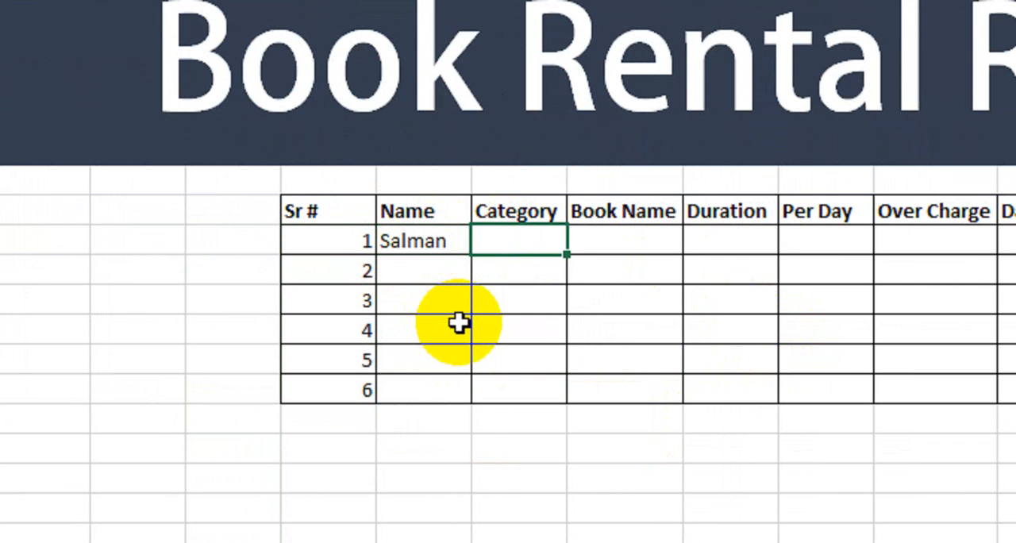
pyautogui.click(415, 270)
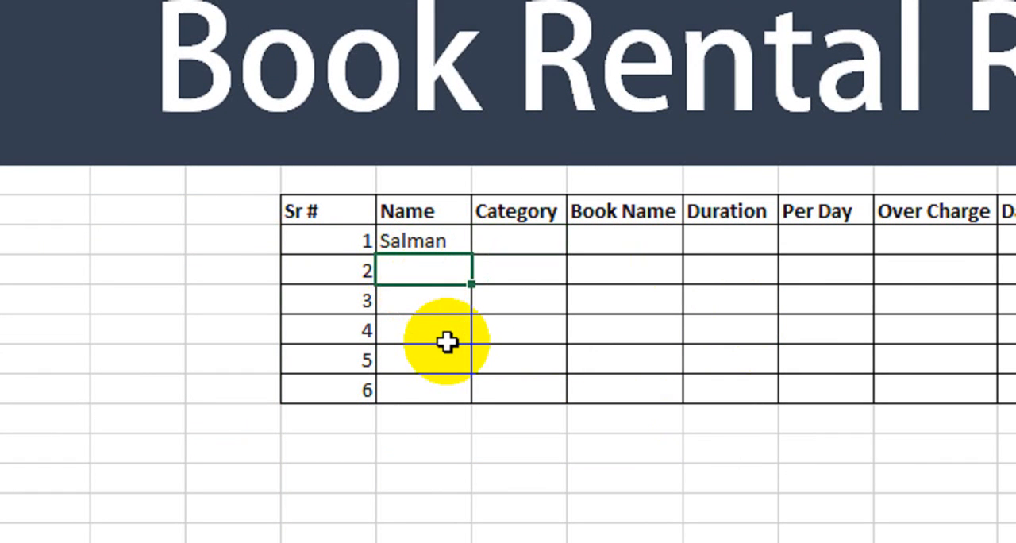
pyautogui.write('Ahmed')
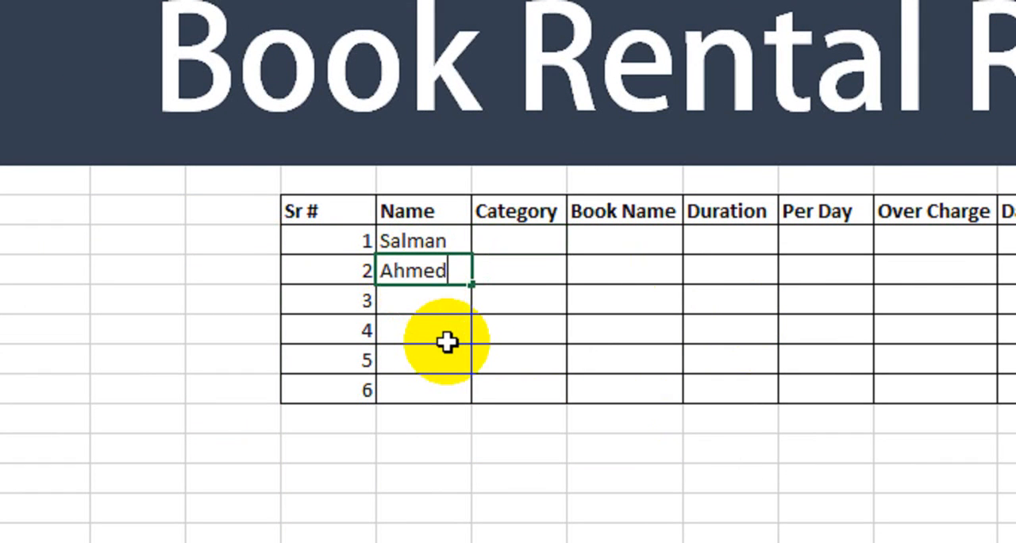
pyautogui.press('Tab')
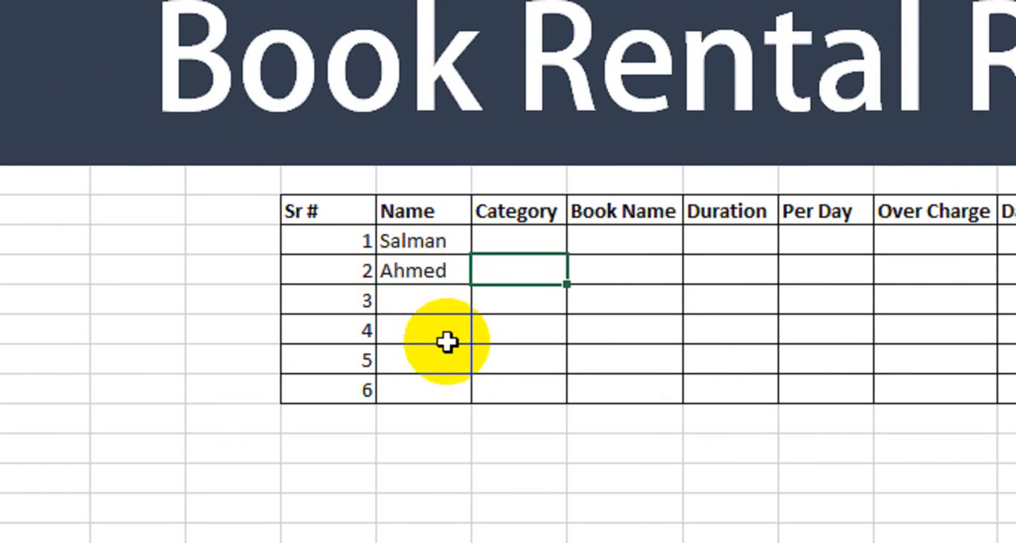
pyautogui.press('Left')
pyautogui.press('Down')
pyautogui.write('Yasir')
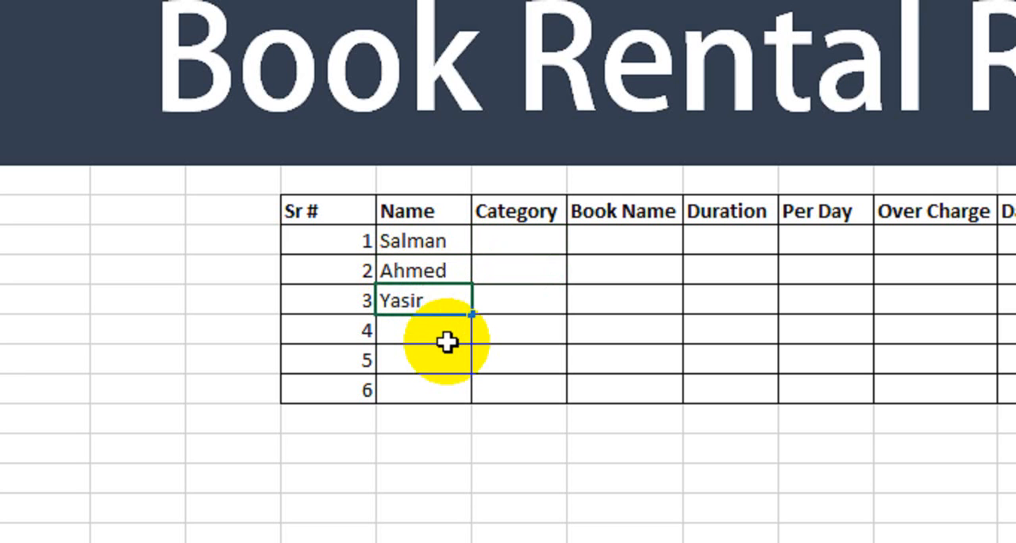
pyautogui.press('Return')
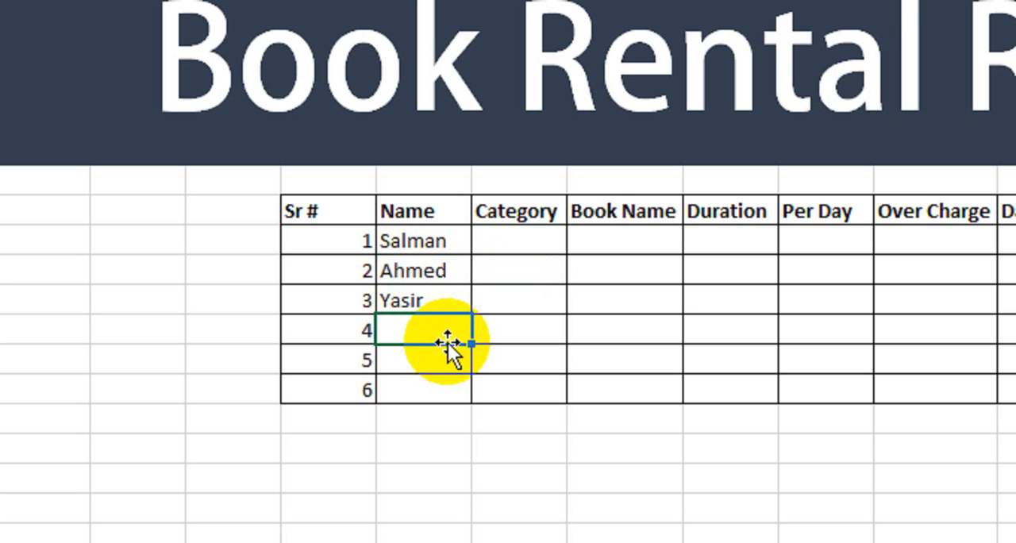
# Step: Enter the customers' first names for serial numbers 4 to 6, correcting the stray digit in the fourth name
pyautogui.write('Umer3')
pyautogui.press('Return')
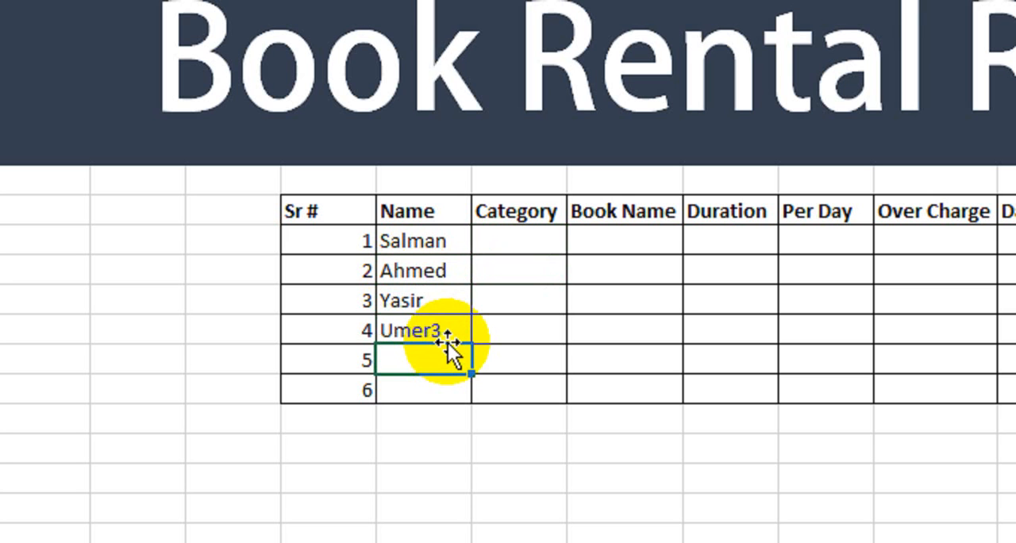
pyautogui.press('Up')
pyautogui.write('Umer')
pyautogui.press('Return')
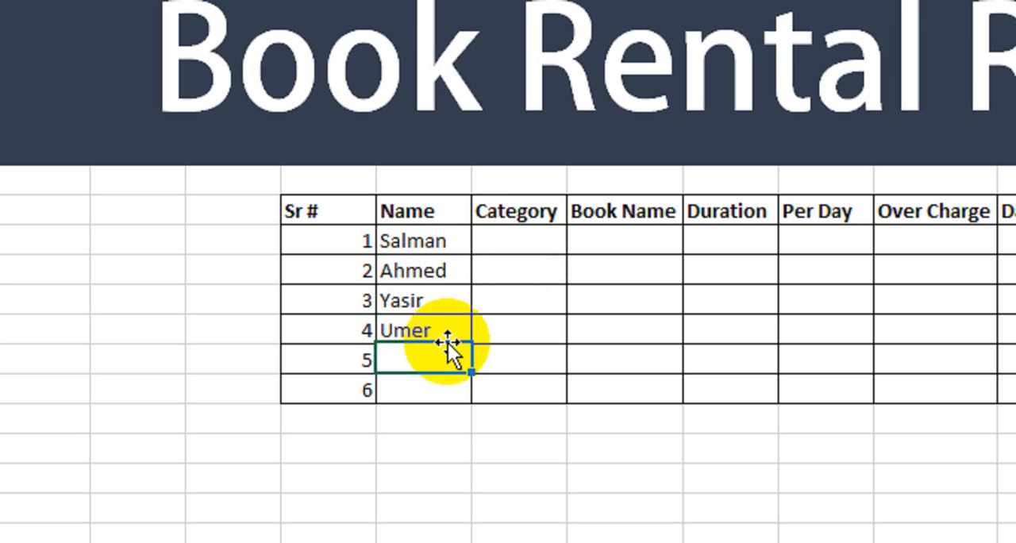
pyautogui.write('Asif')
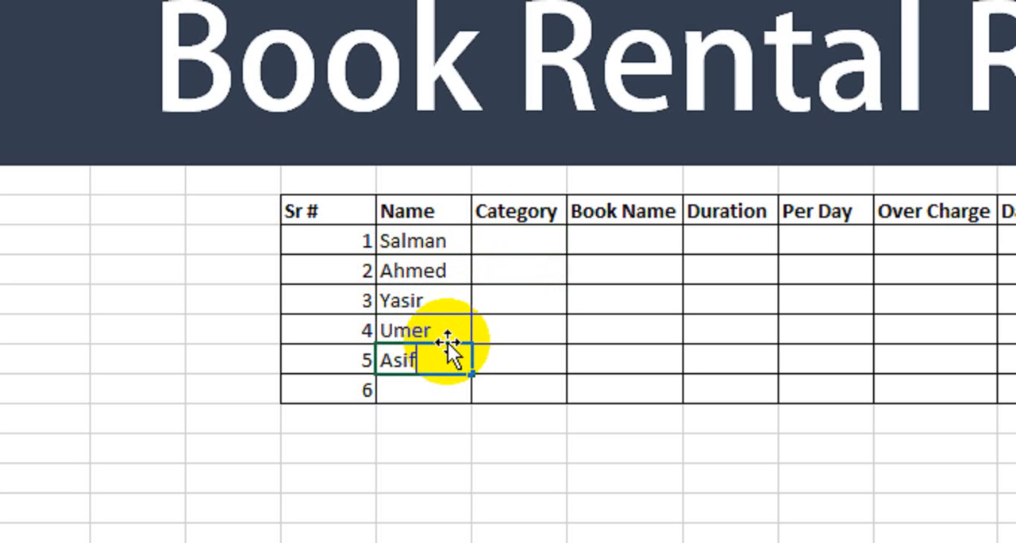
pyautogui.press('Return')
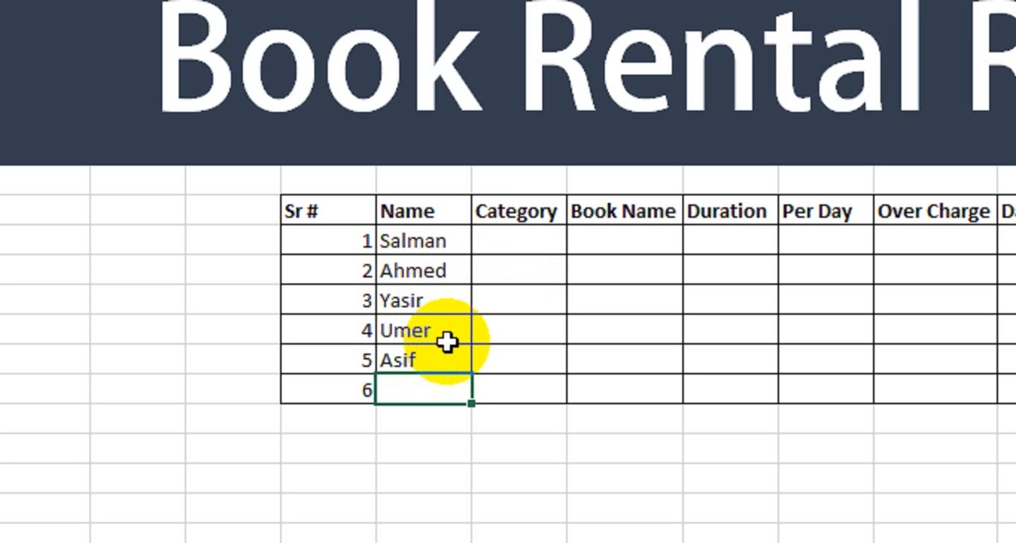
pyautogui.write('Fahad')
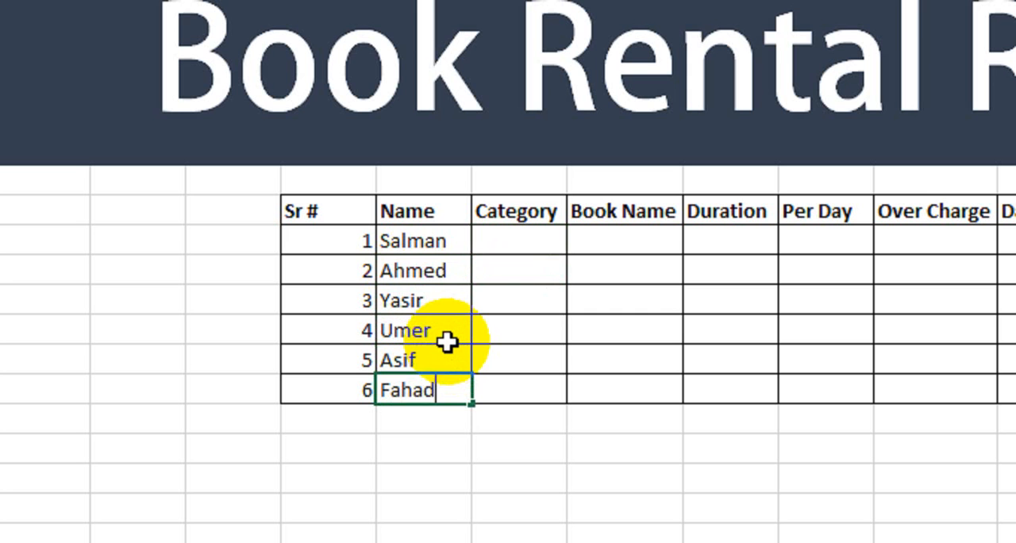
pyautogui.press('Return')
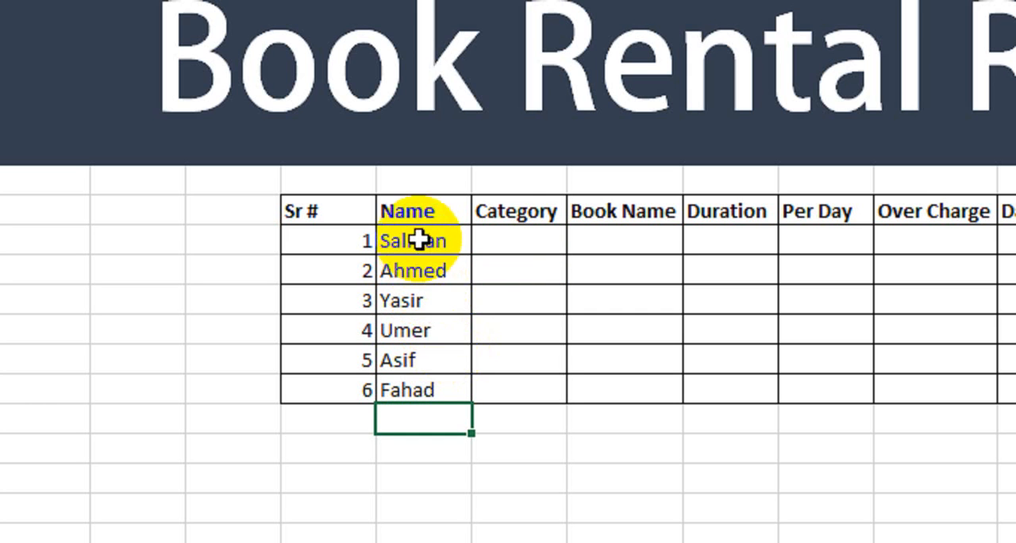
# Step: Enter Edition 1 in the first Category cell and extend the series down to Edition 6
pyautogui.click(527, 244)
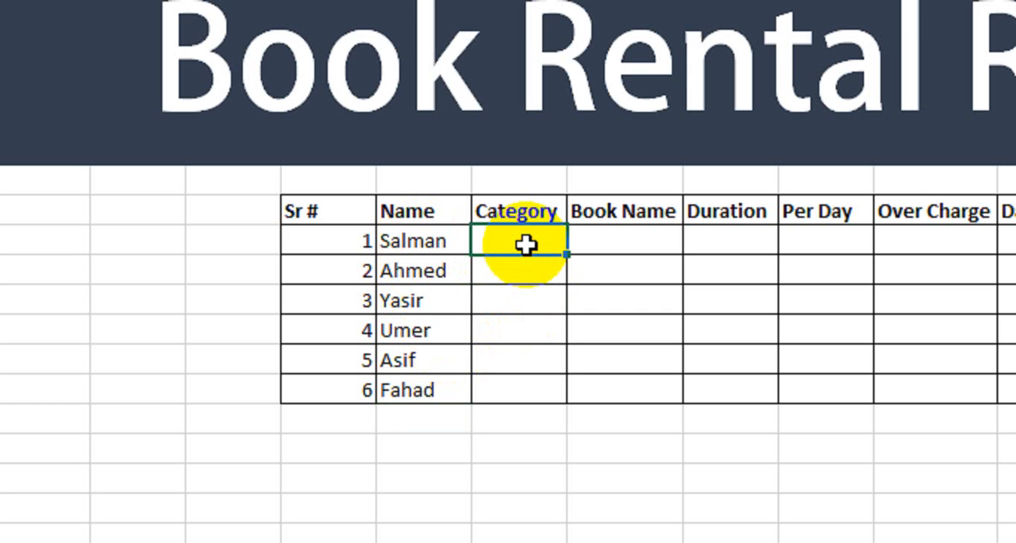
pyautogui.write('Edition 1')
pyautogui.press('Return')
pyautogui.click(527, 244)
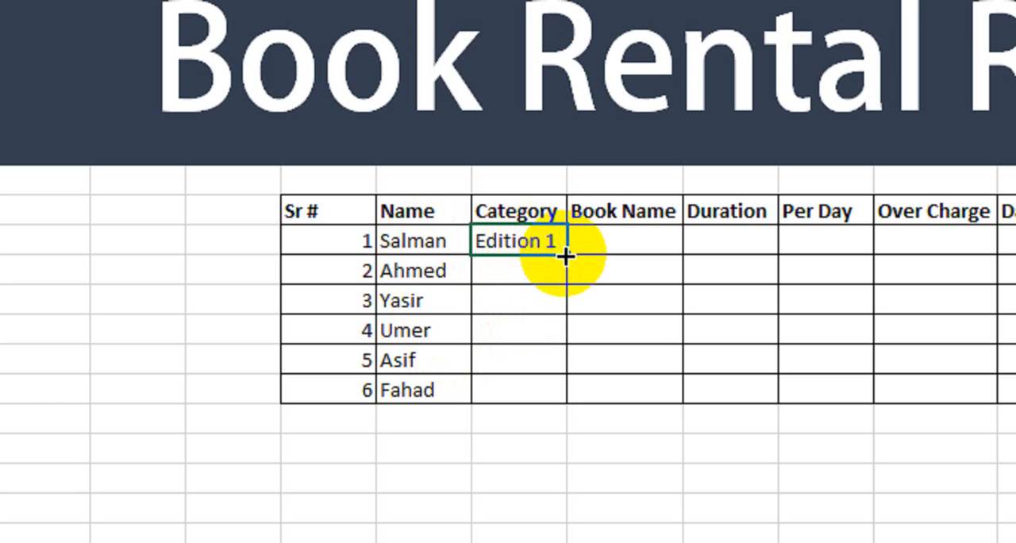
pyautogui.moveTo(566, 255); pyautogui.dragTo(540, 401)
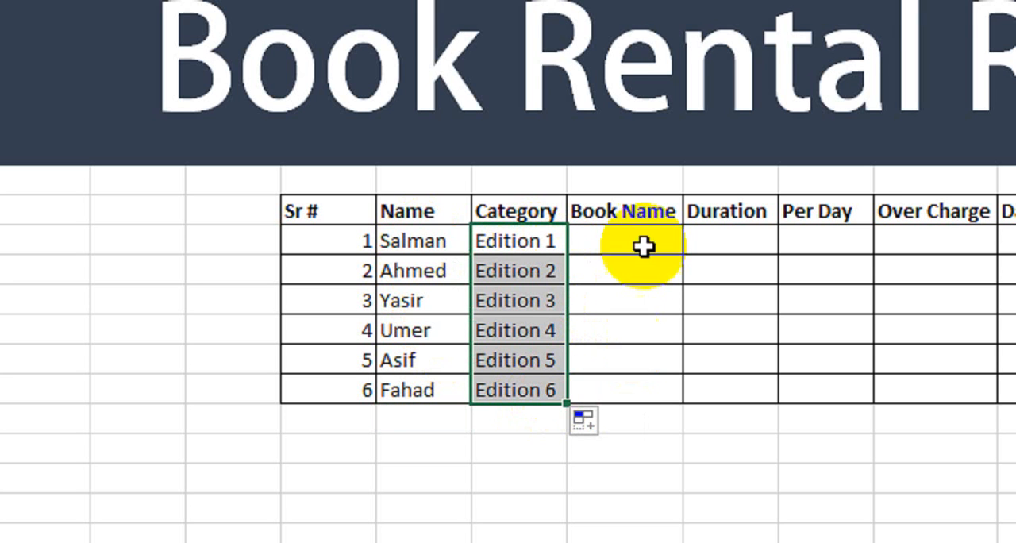
# Step: Enter the book names Health and Plants for serial numbers 1 and 2
pyautogui.click(612, 235)
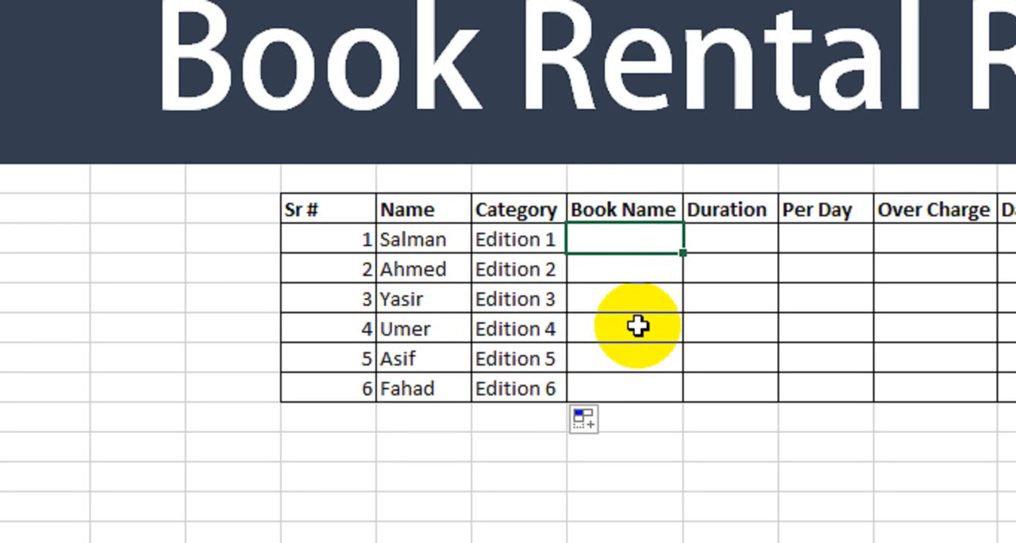
pyautogui.write('Health')
pyautogui.press('Return')
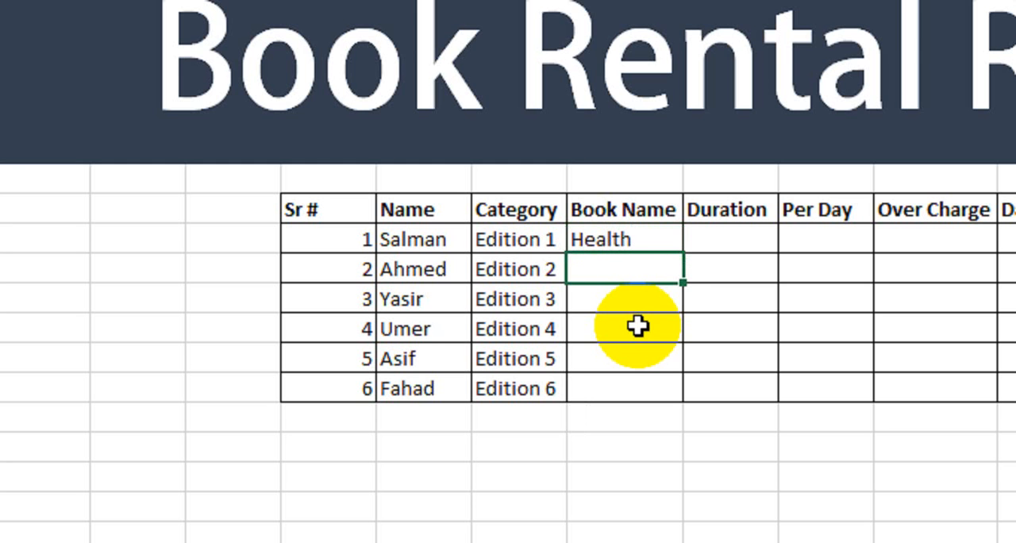
pyautogui.moveTo(399, 248)
pyautogui.mouseDown()
pyautogui.moveTo(608, 257)
pyautogui.moveTo(616, 244)
pyautogui.mouseUp()
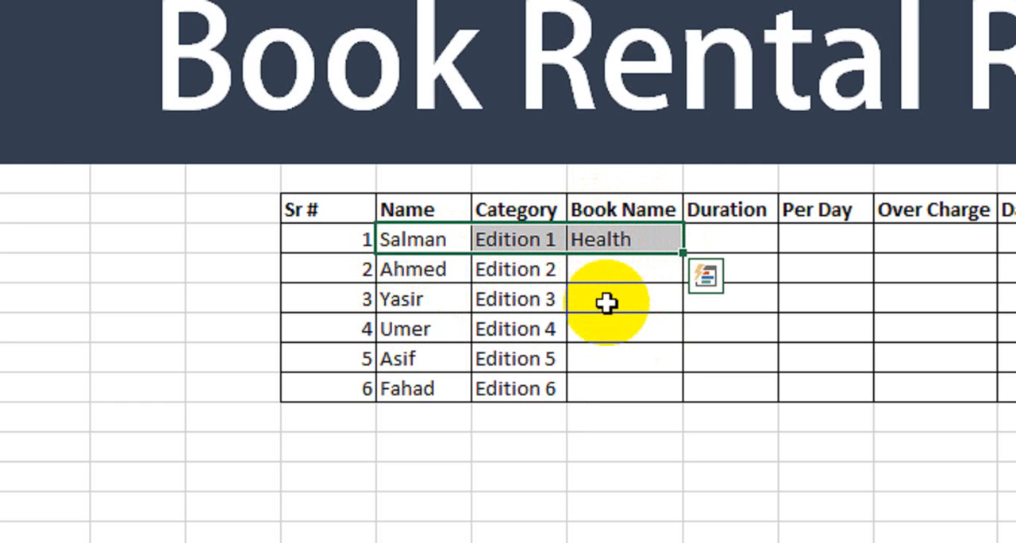
pyautogui.press('Down')
pyautogui.press('Right')
pyautogui.press('Right')
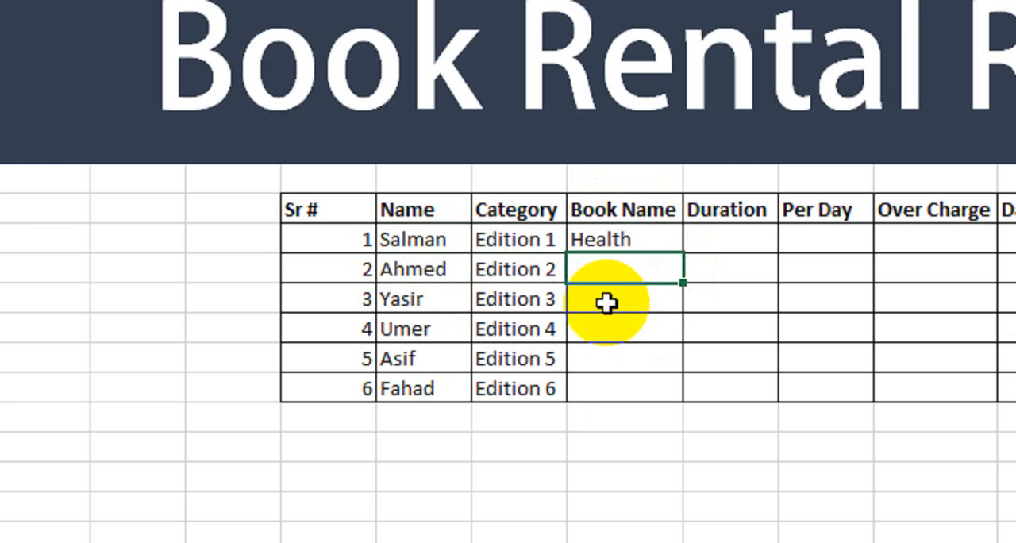
pyautogui.write('Plant')
pyautogui.write('s')
pyautogui.press('Return')
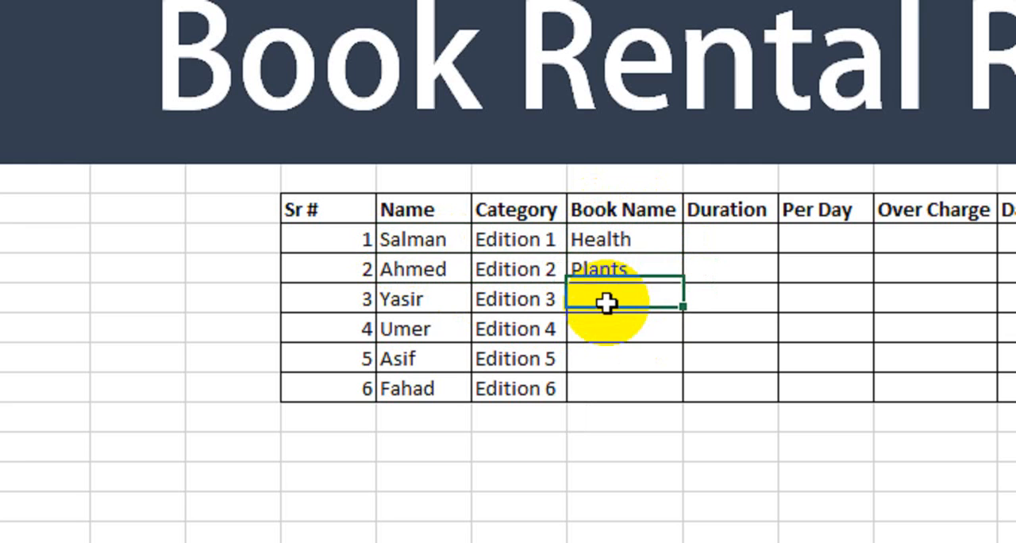
# Step: Enter the book names Scientific and Banking for serial numbers 3 and 4
pyautogui.write('Sc')
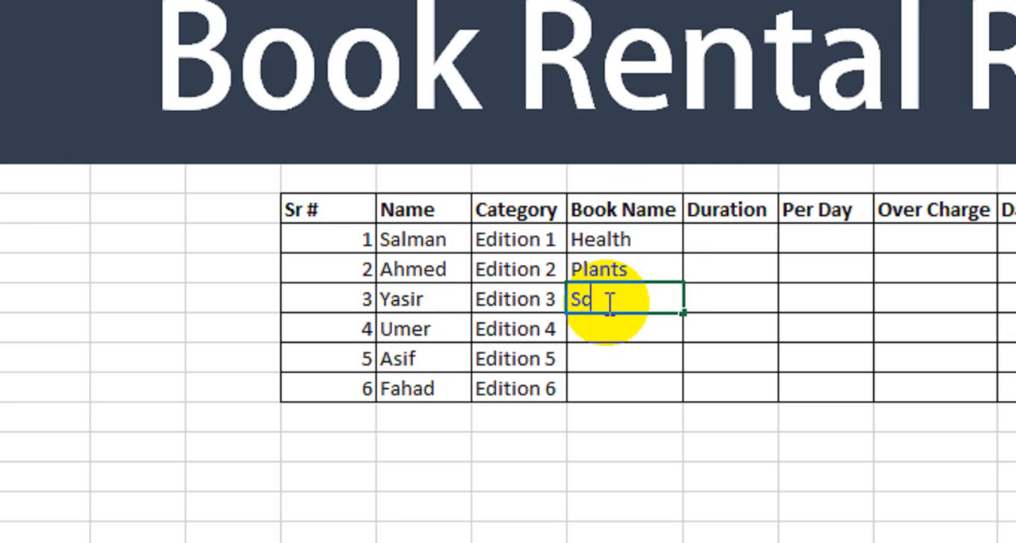
pyautogui.write('ientific')
pyautogui.press('Return')
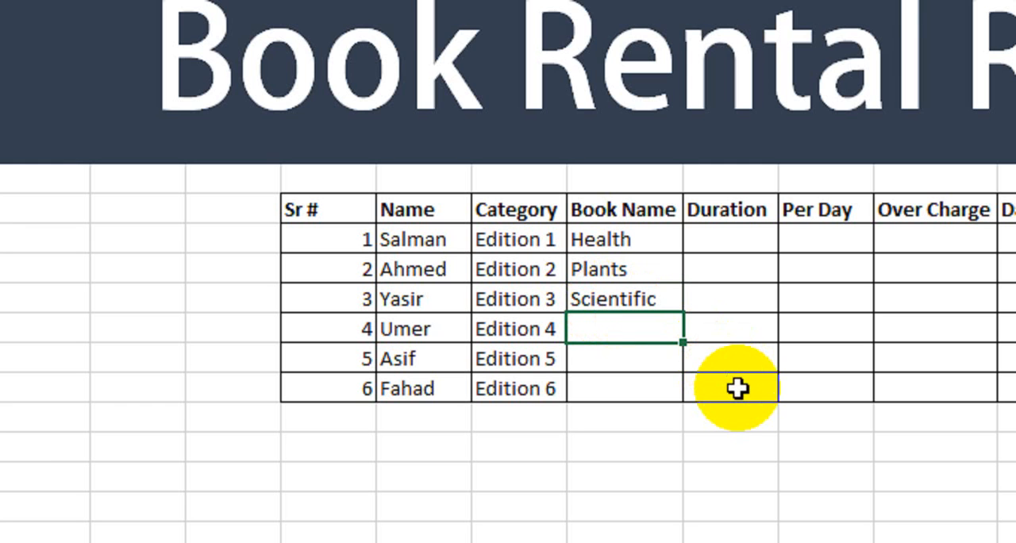
pyautogui.write('Banking')
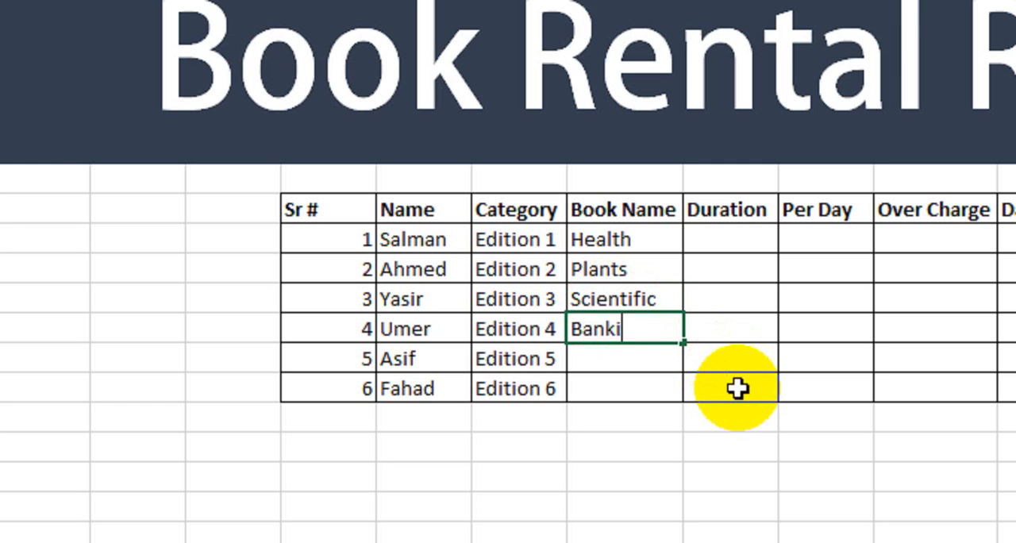
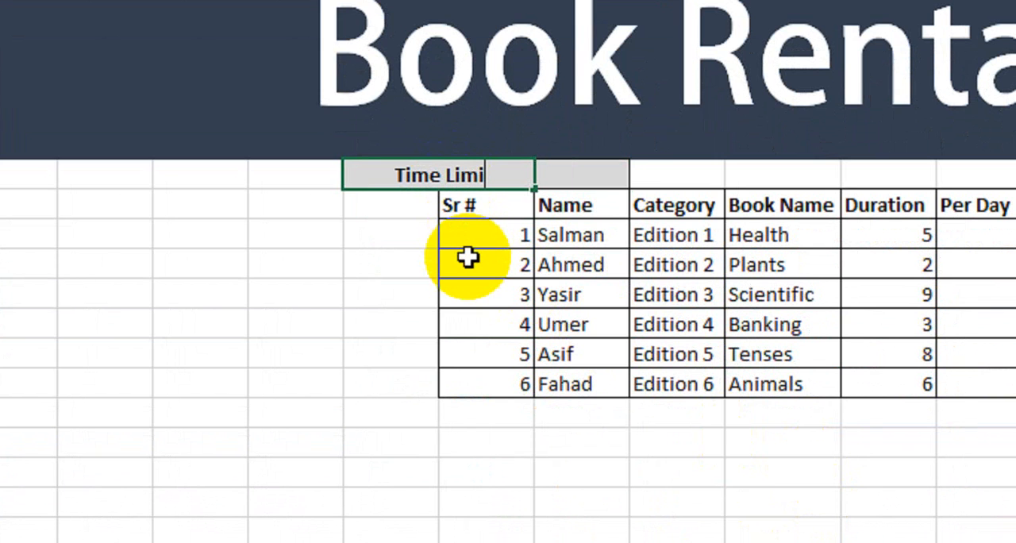
# Step: Complete the Time Limit: label above the table and copy the formatting of E8:G8 to I8:K8 and M8:O8
pyautogui.press('Right')
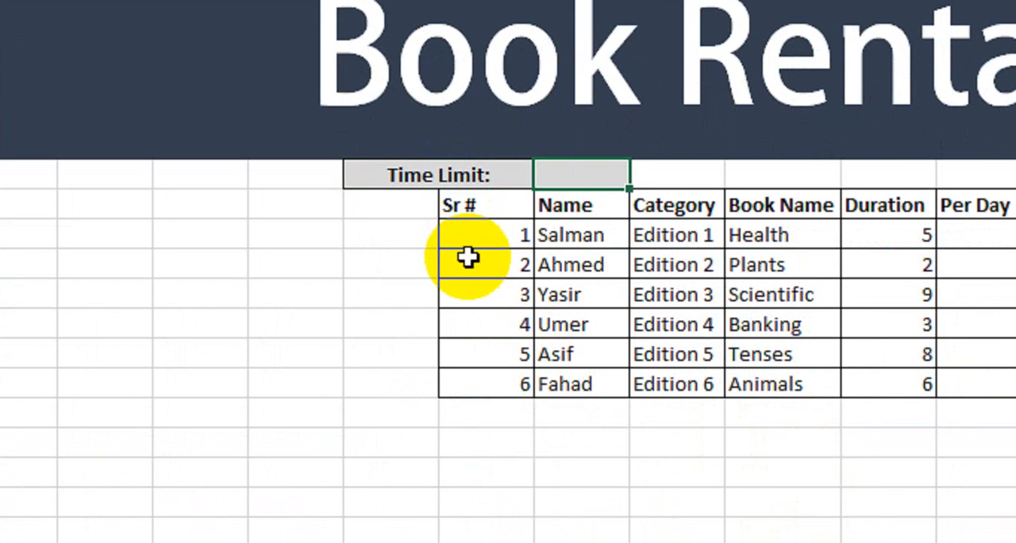
pyautogui.click(460, 175)
pyautogui.hotkey('shift', 'Right')
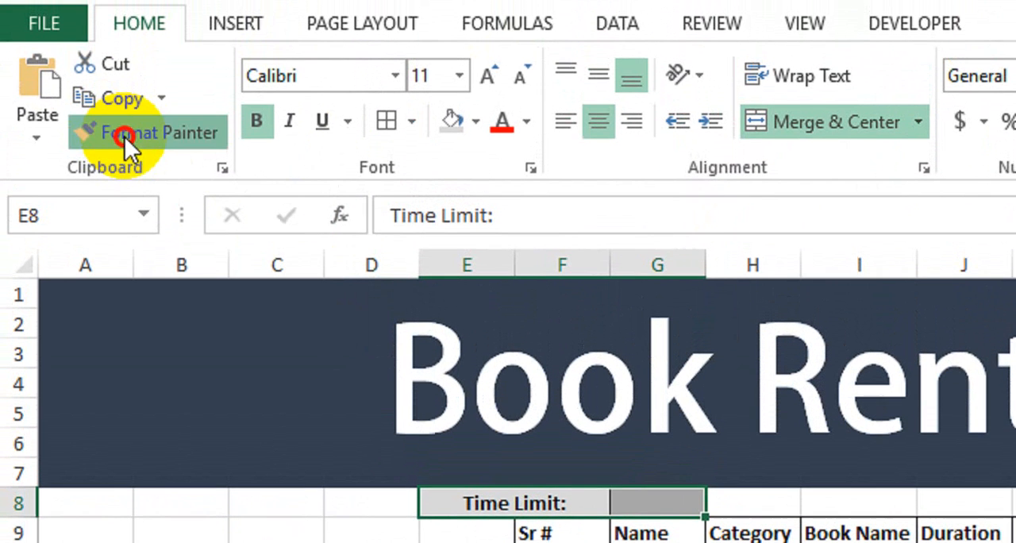
pyautogui.click(123, 80)
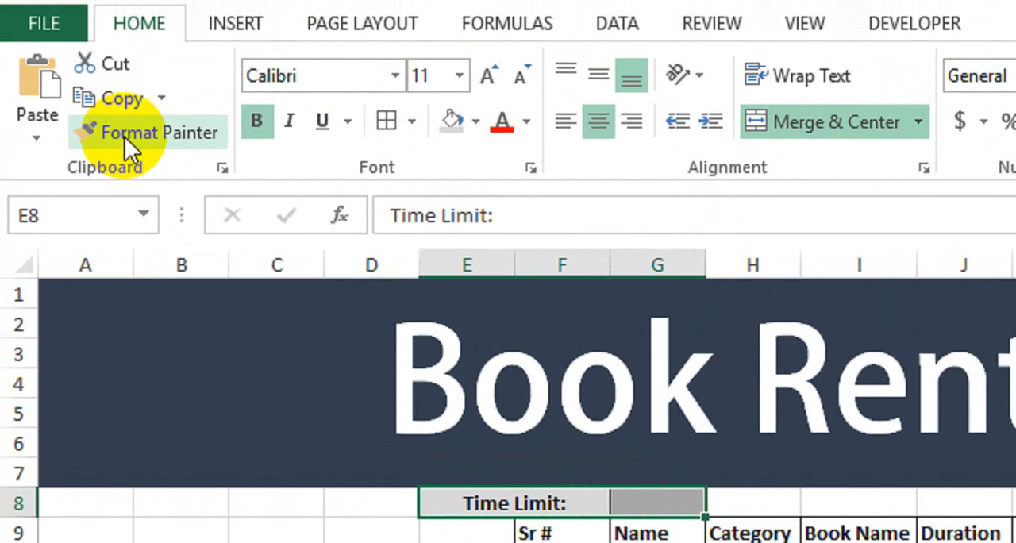
pyautogui.click(159, 133)
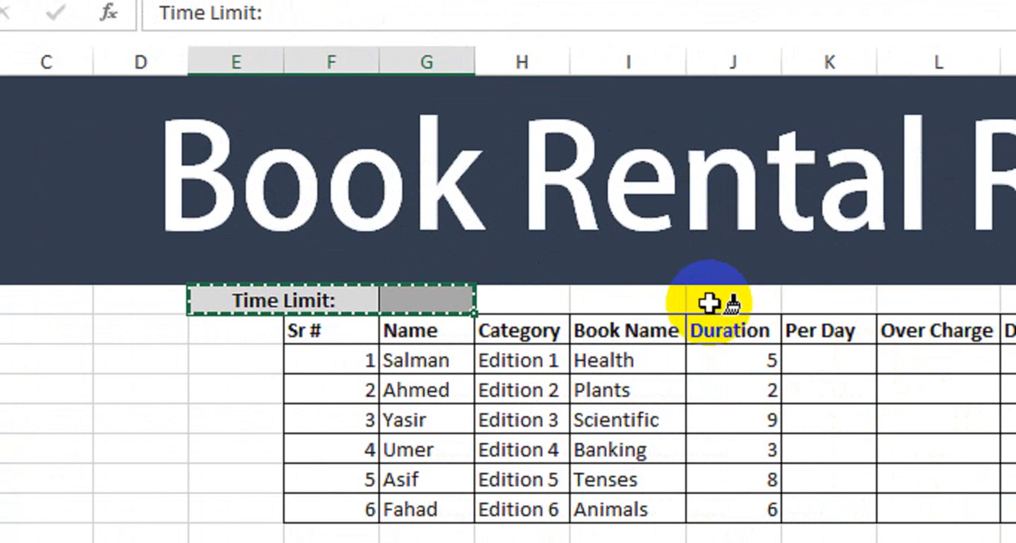
pyautogui.moveTo(675, 294); pyautogui.dragTo(869, 294)
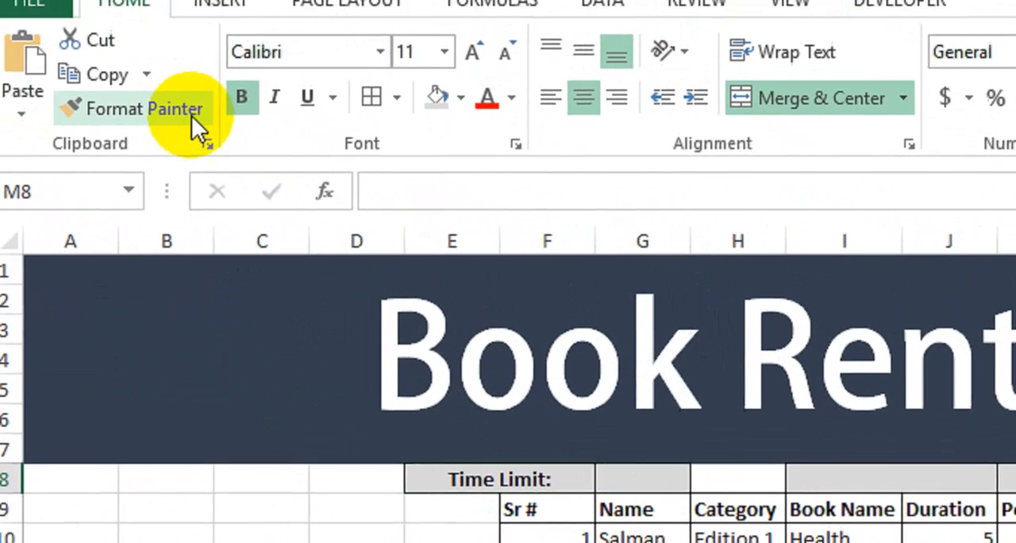
pyautogui.click(192, 116)
pyautogui.moveTo(877, 476); pyautogui.dragTo(913, 479)
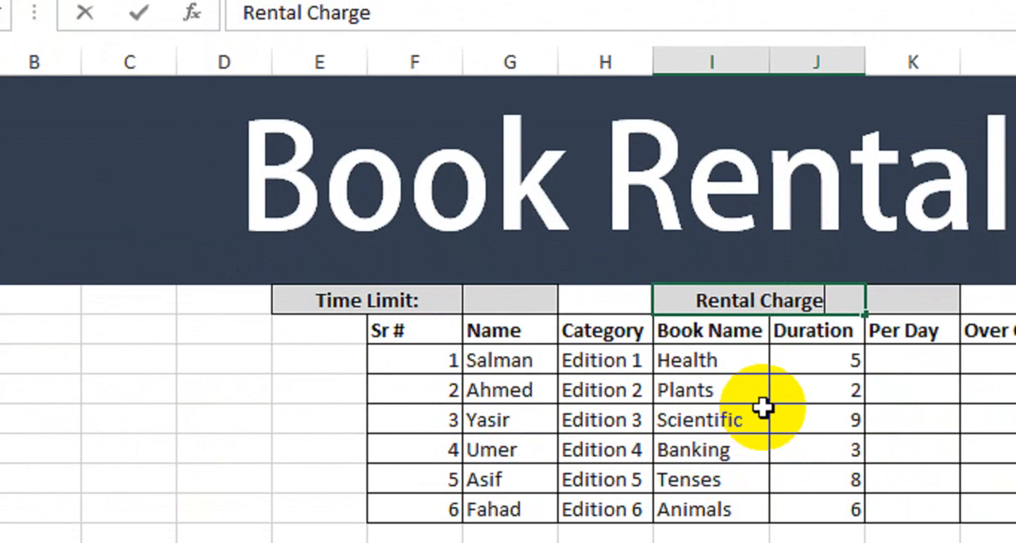
# Step: Label the merged cell I8 Rental Charge: and the merged cell M8 Over Charges:
pyautogui.press('Right')
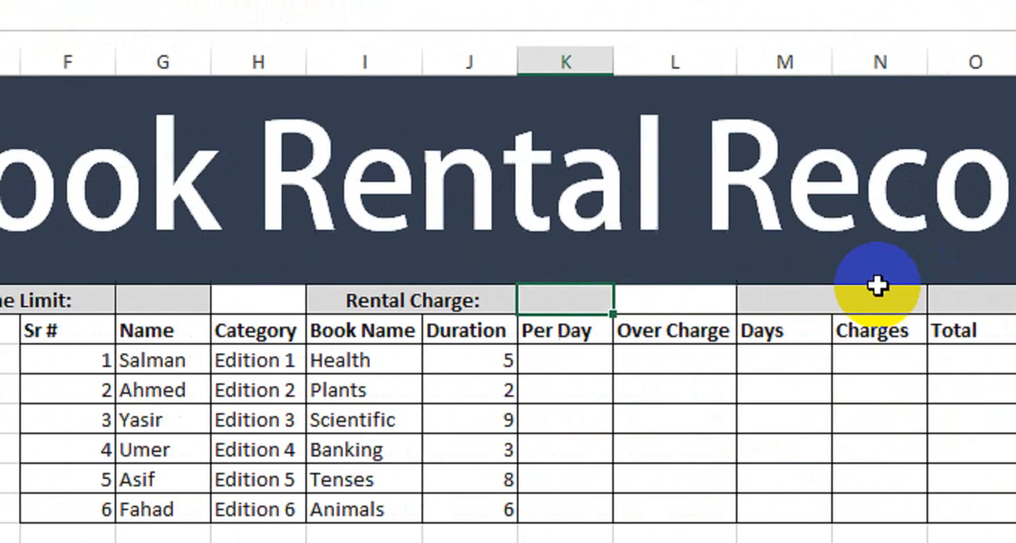
pyautogui.click(794, 304)
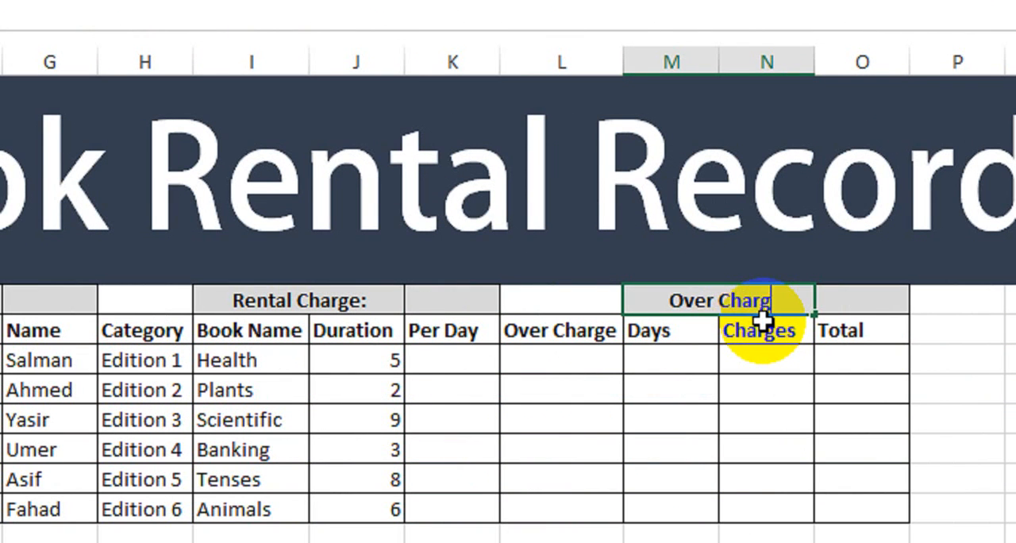
pyautogui.press('Return')
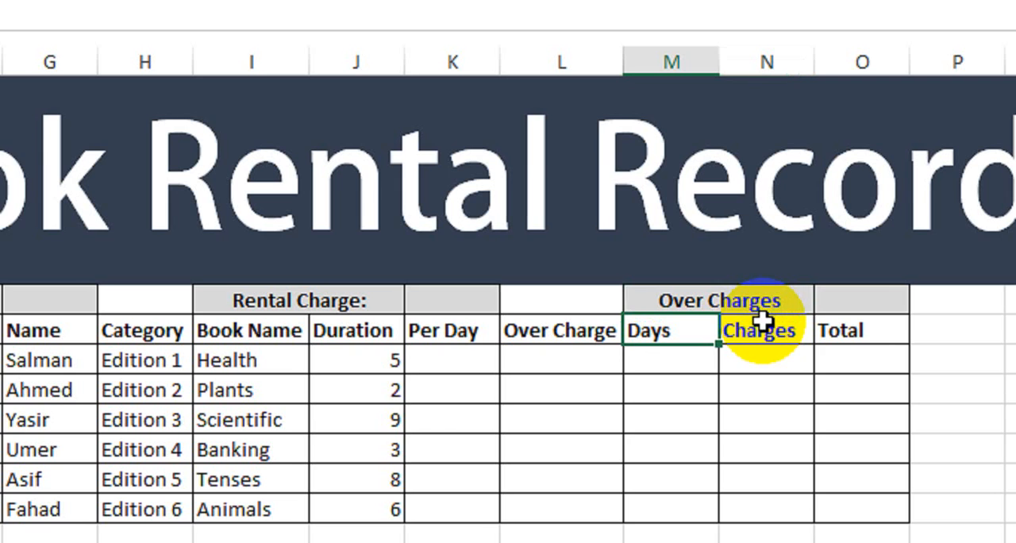
pyautogui.click(768, 301)
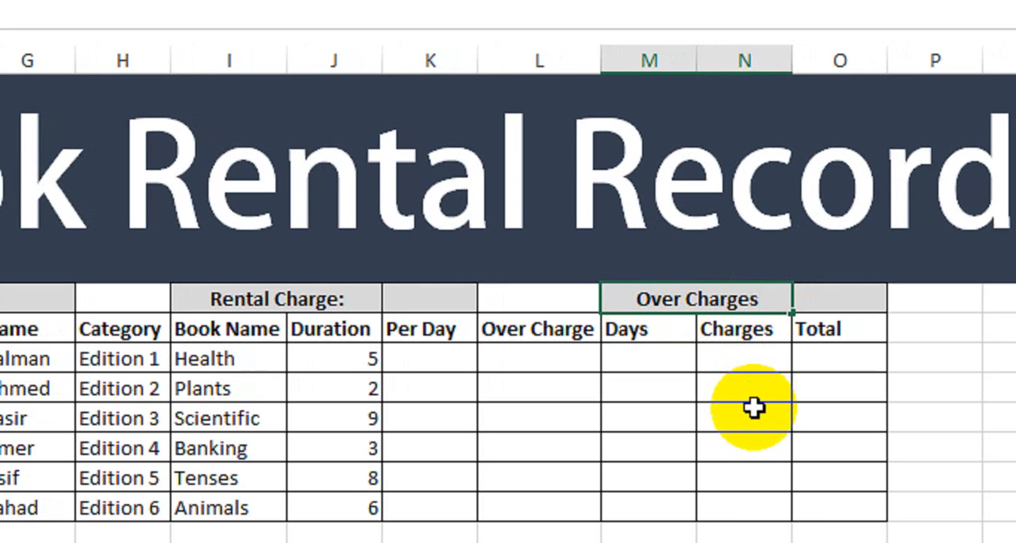
pyautogui.press('F2')
pyautogui.write(':')
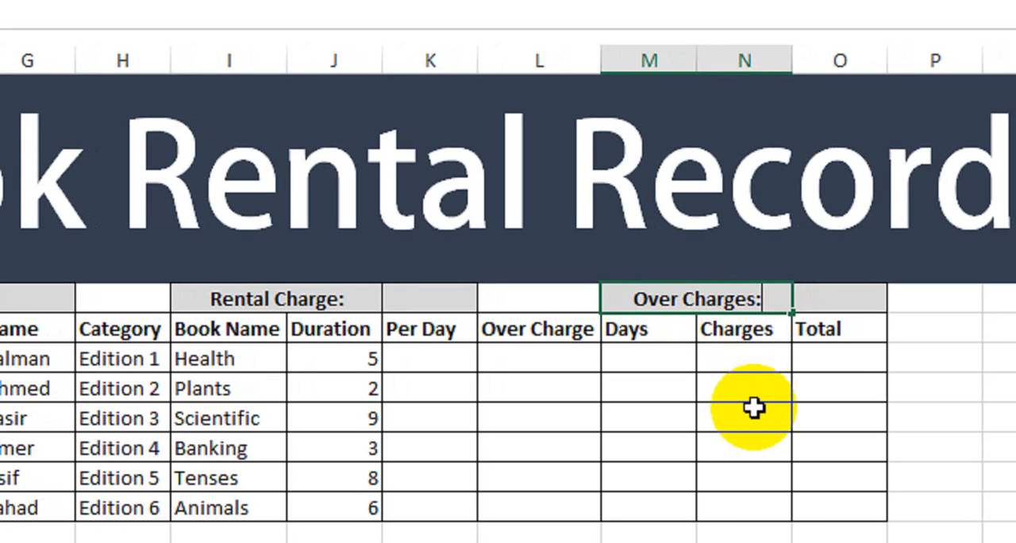
pyautogui.press('Return')
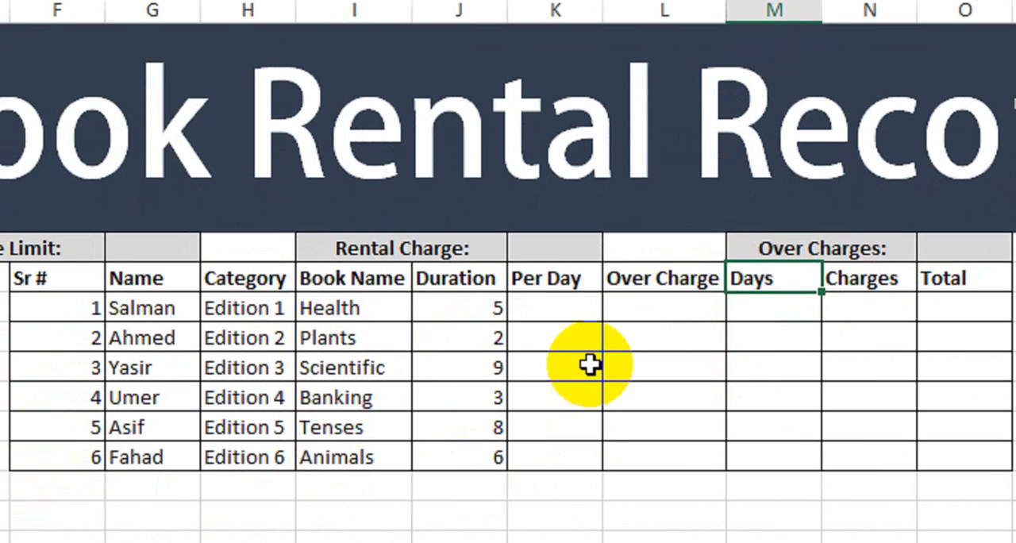
pyautogui.moveTo(557, 351); pyautogui.dragTo(718, 349)
pyautogui.moveTo(718, 300)
pyautogui.mouseDown()
pyautogui.moveTo(860, 492)
pyautogui.moveTo(933, 410)
pyautogui.moveTo(944, 429)
pyautogui.mouseUp()
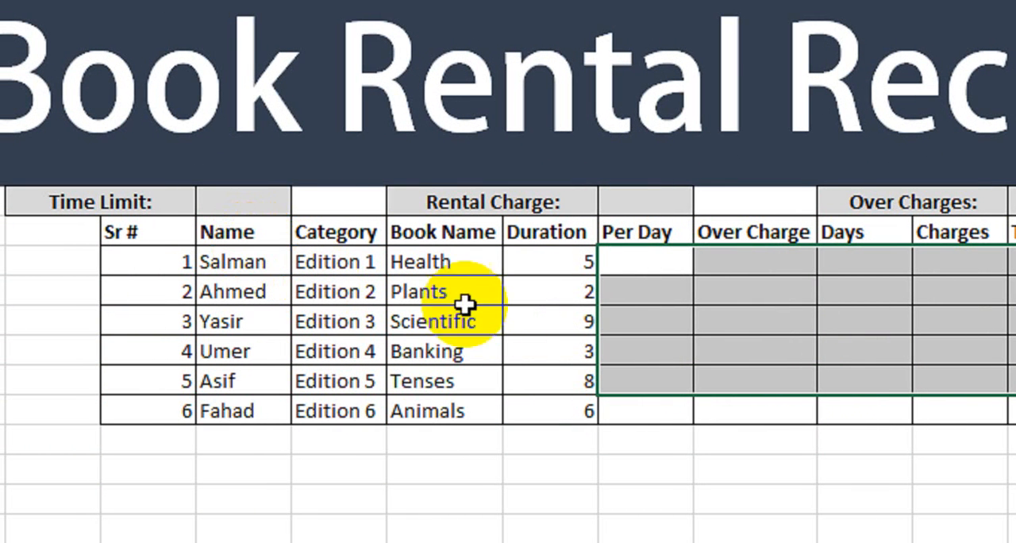
pyautogui.click(675, 263)
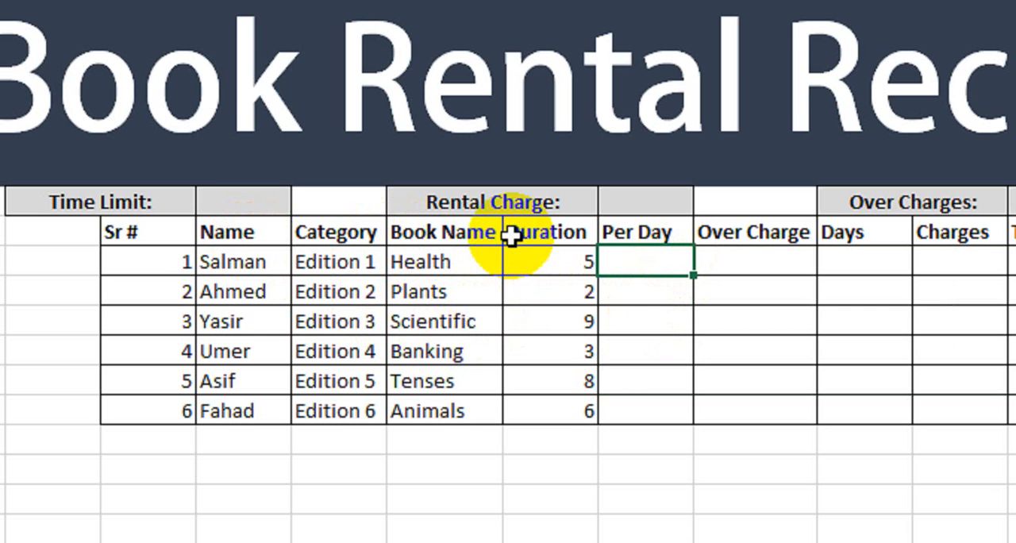
# Step: Enter 7 Days as the value beside the Time Limit label
pyautogui.click(169, 203)
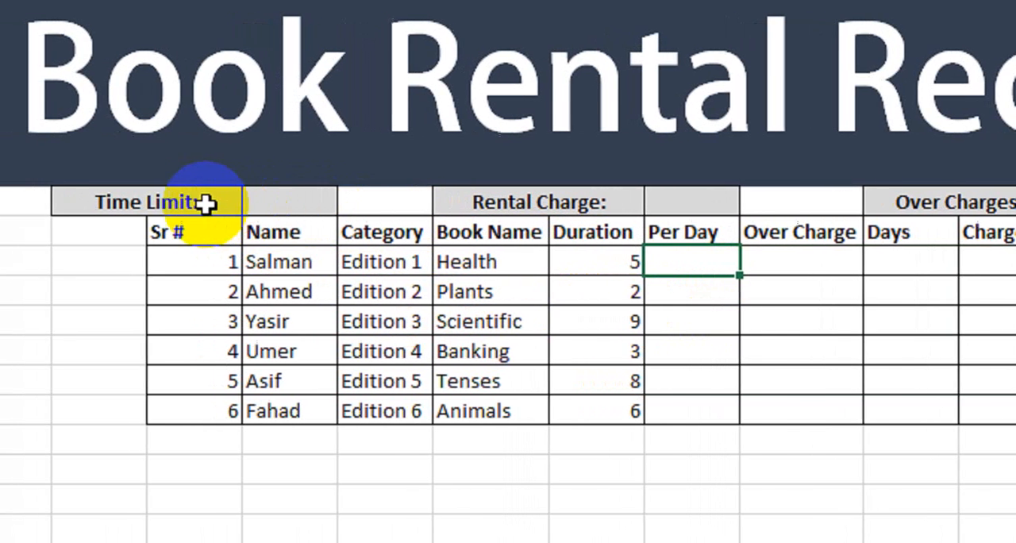
pyautogui.click(278, 205)
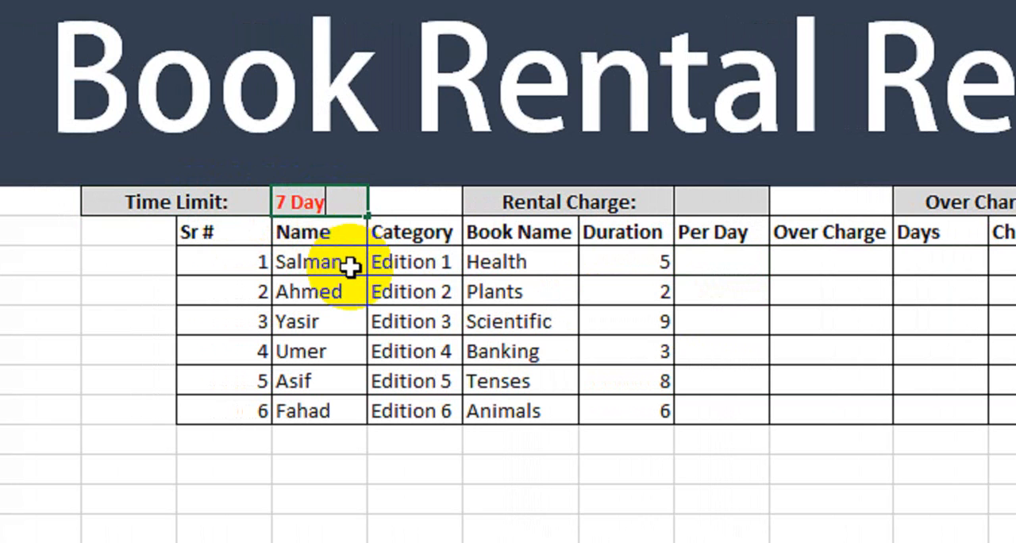
pyautogui.write('7 Days')
pyautogui.press('Return')
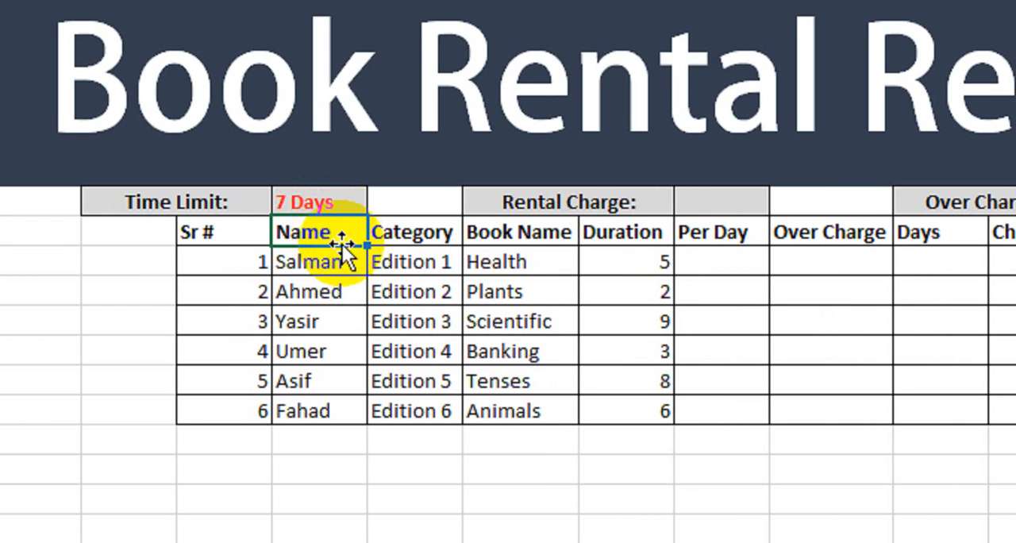
pyautogui.click(529, 258)
pyautogui.click(632, 264)
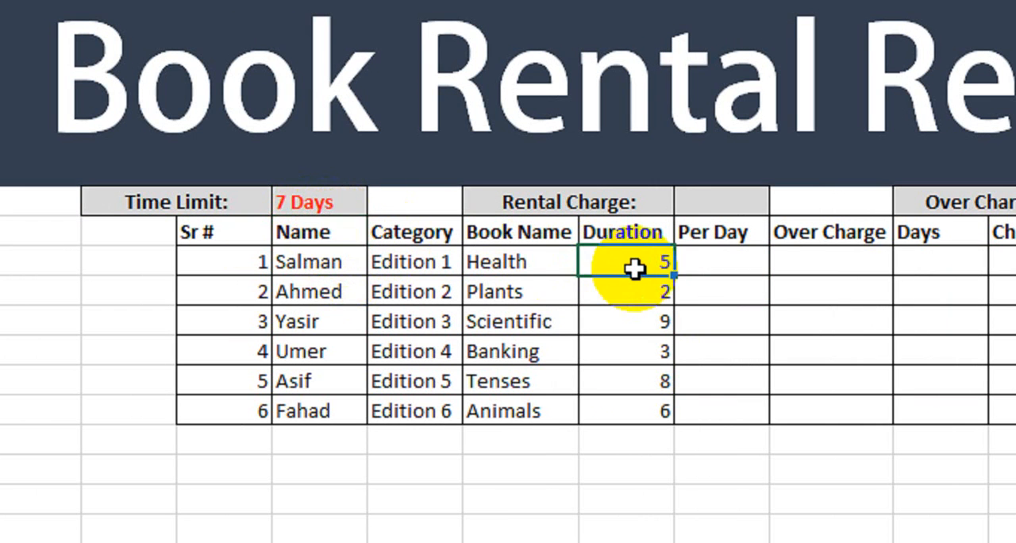
pyautogui.click(646, 295)
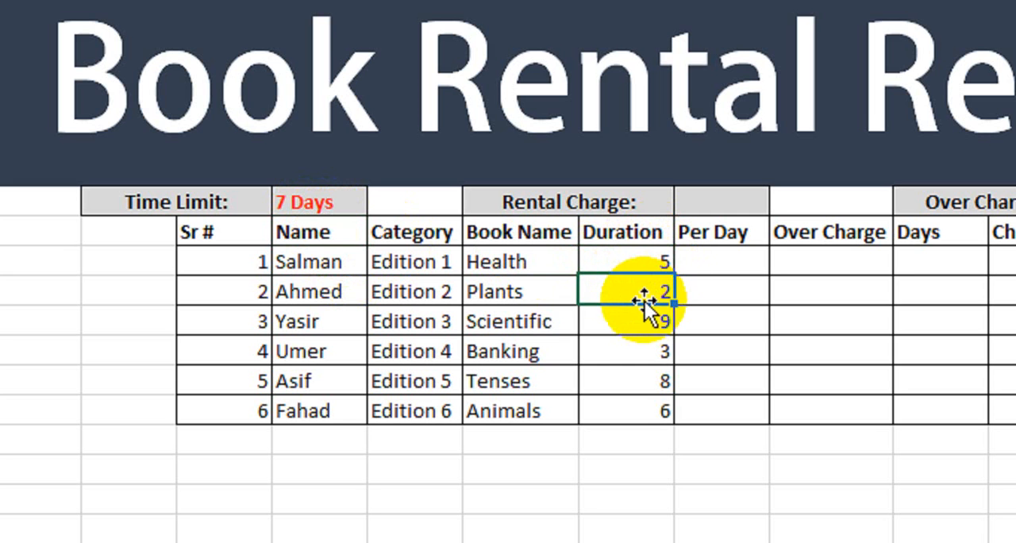
pyautogui.click(628, 319)
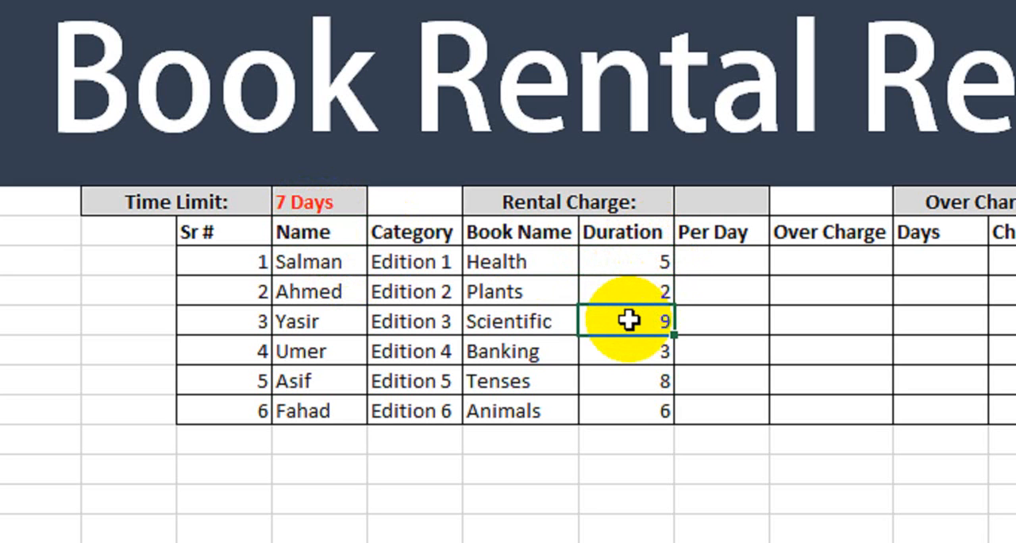
pyautogui.click(708, 265)
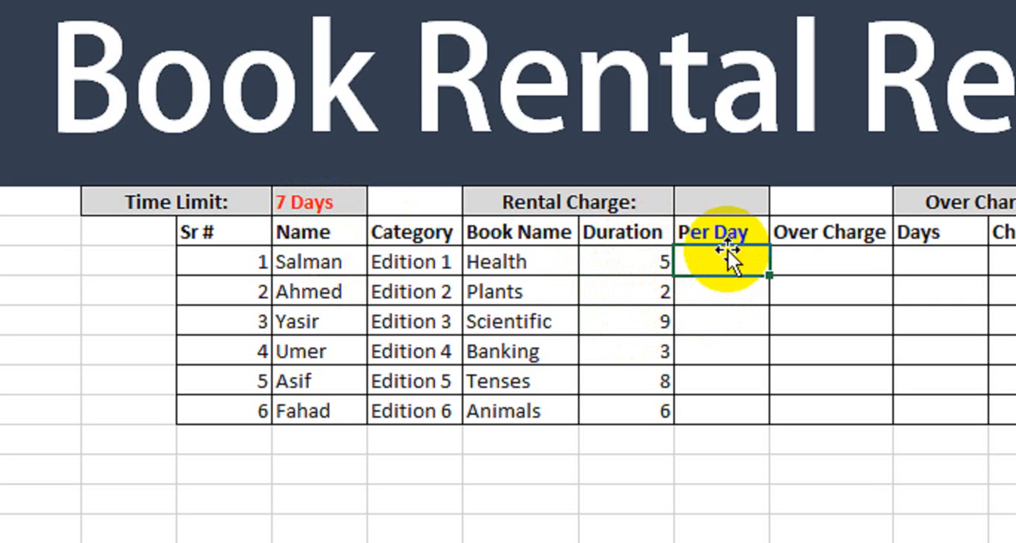
# Step: Enter 150 as the Rental Charge value and 300 as the Over Charges value above the table
pyautogui.click(720, 200)
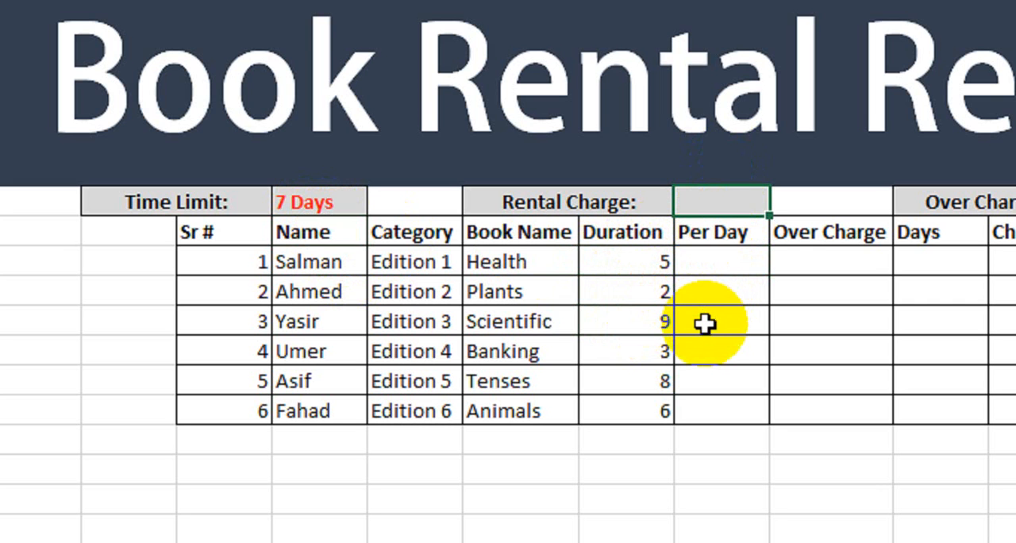
pyautogui.write('150')
pyautogui.press('Return')
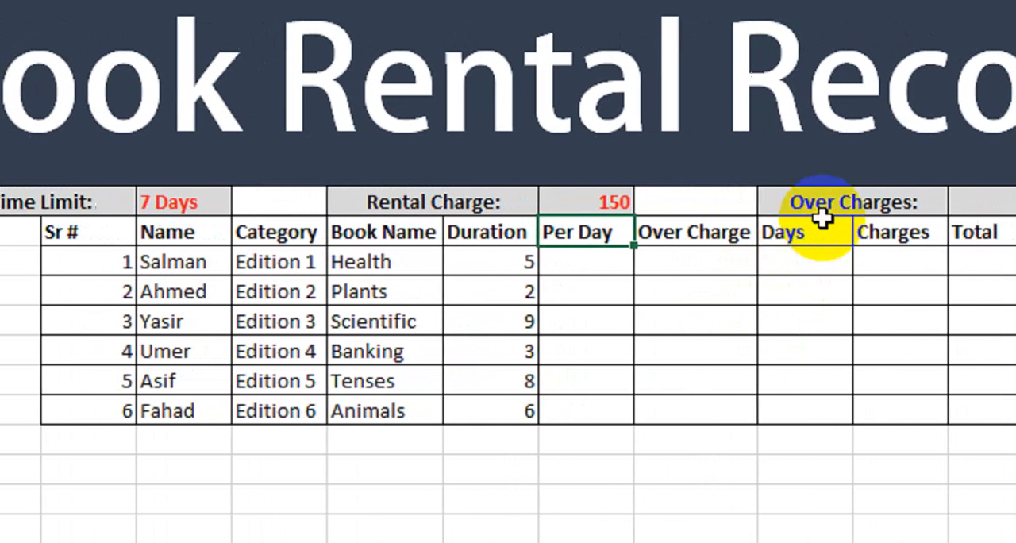
pyautogui.click(905, 208)
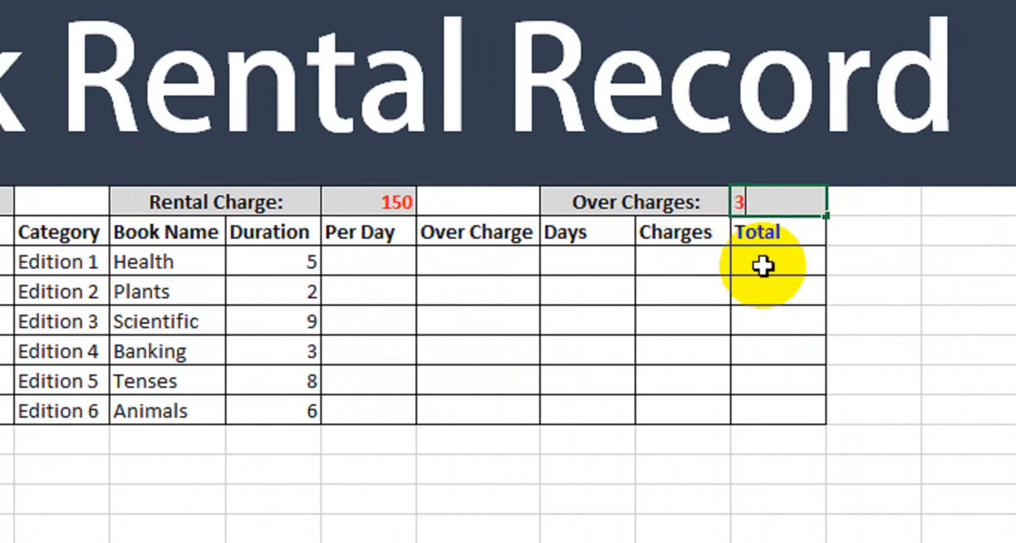
pyautogui.press('Return')
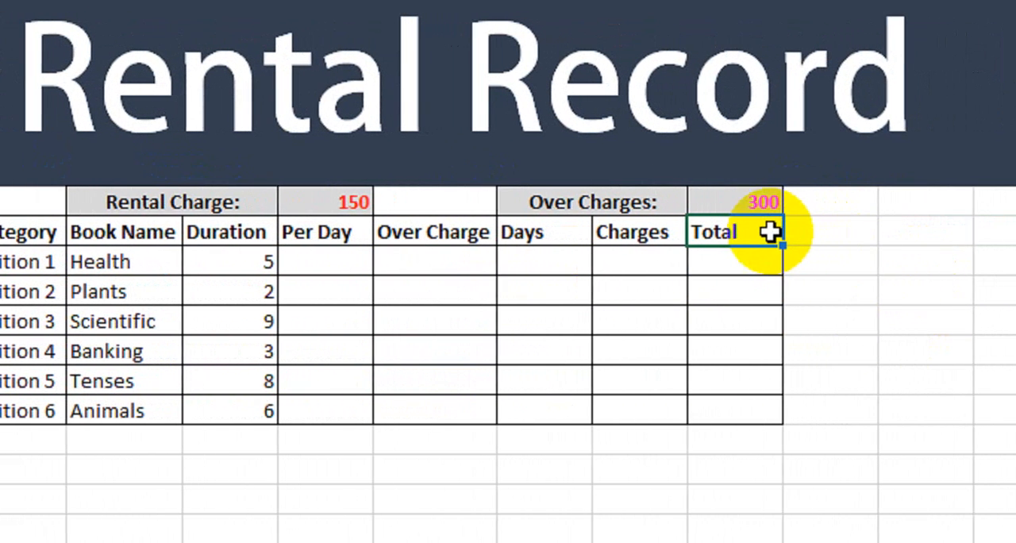
# Step: Begin an IF formula in the first Per Day cell that returns J10*$K$8 when the duration in J10 equals 1
pyautogui.click(326, 270)
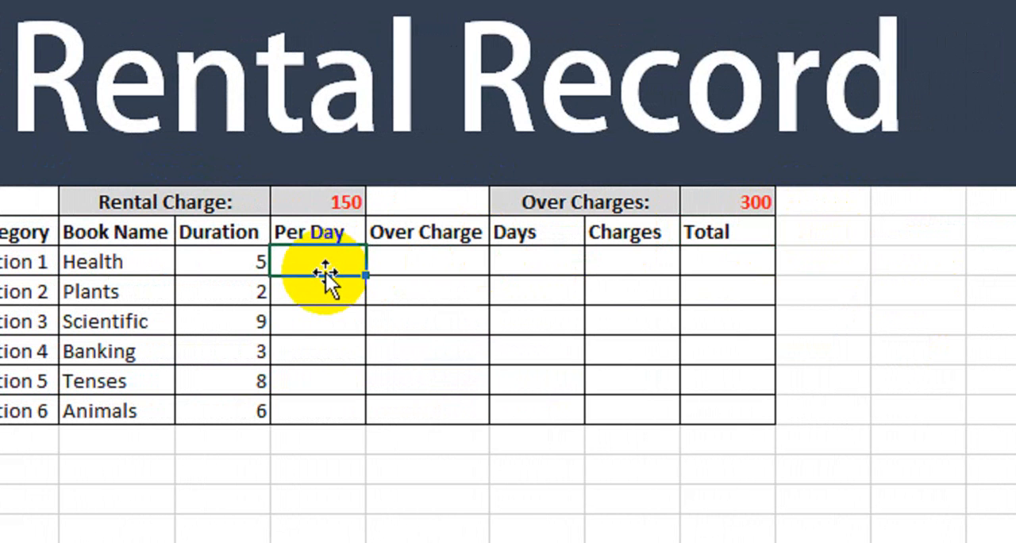
pyautogui.write('=if(')
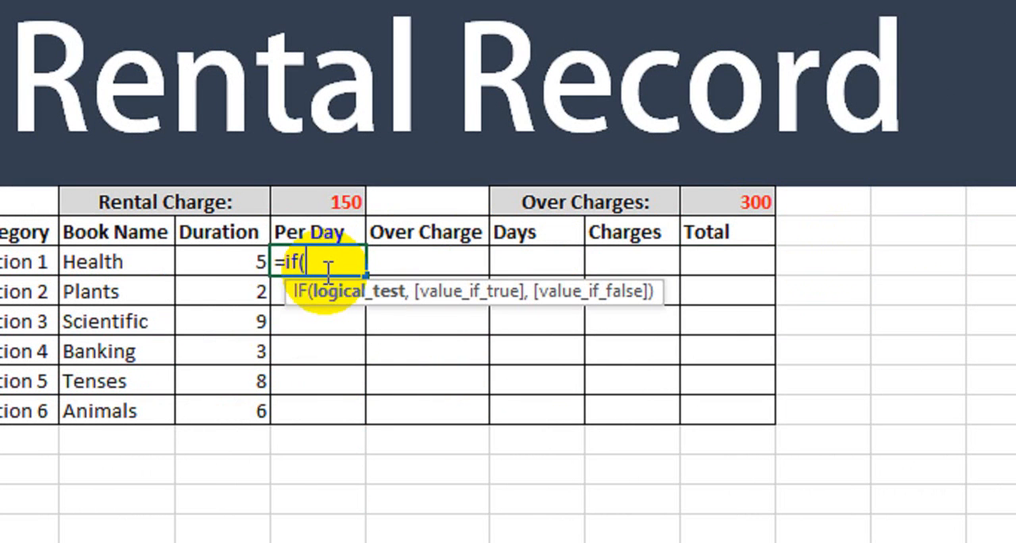
pyautogui.click(225, 261)
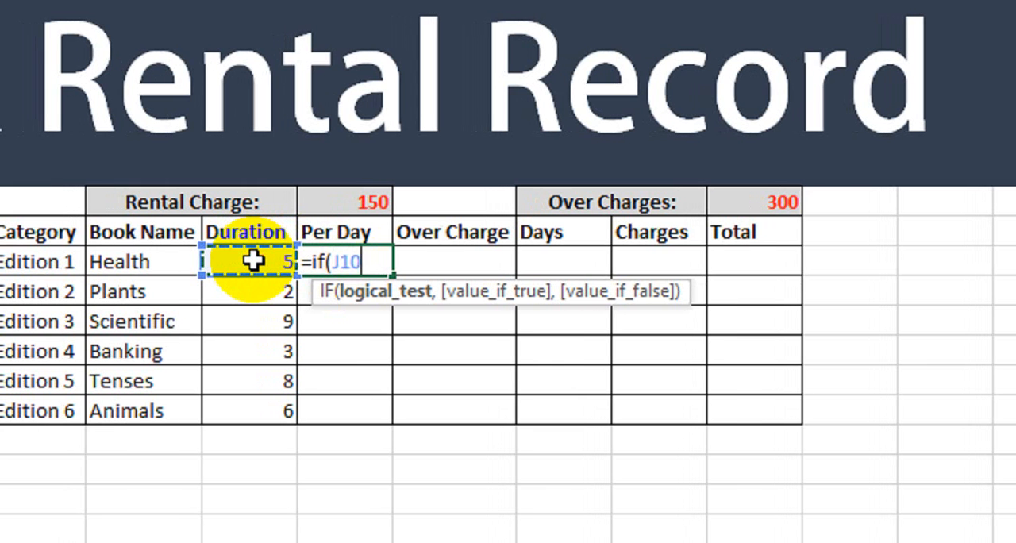
pyautogui.write('=1,')
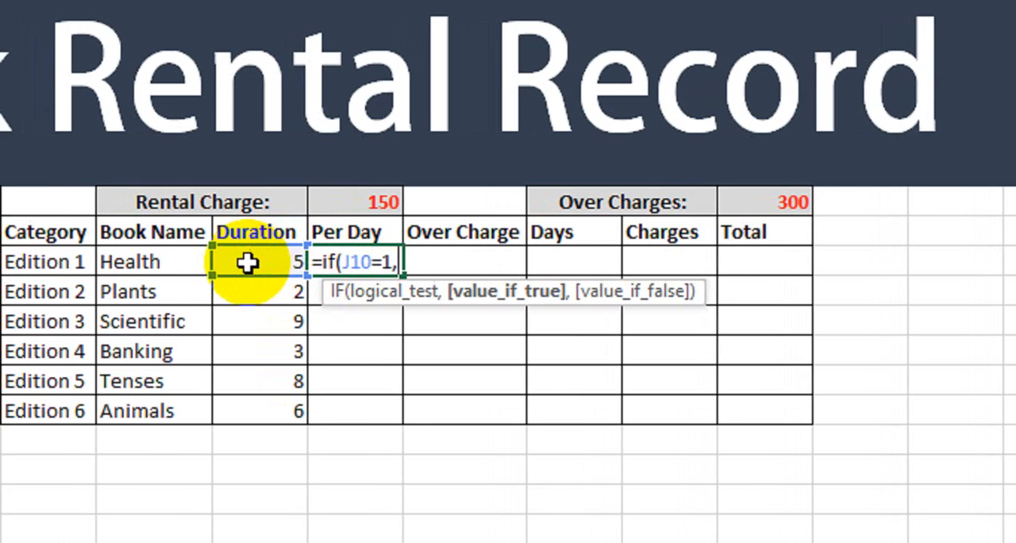
pyautogui.click(242, 261)
pyautogui.write('*')
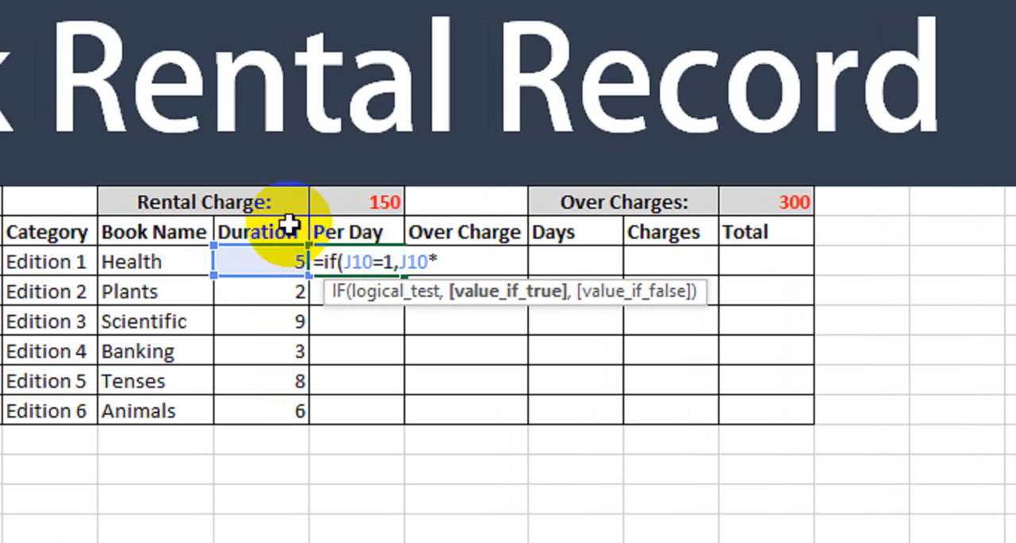
pyautogui.click(358, 205)
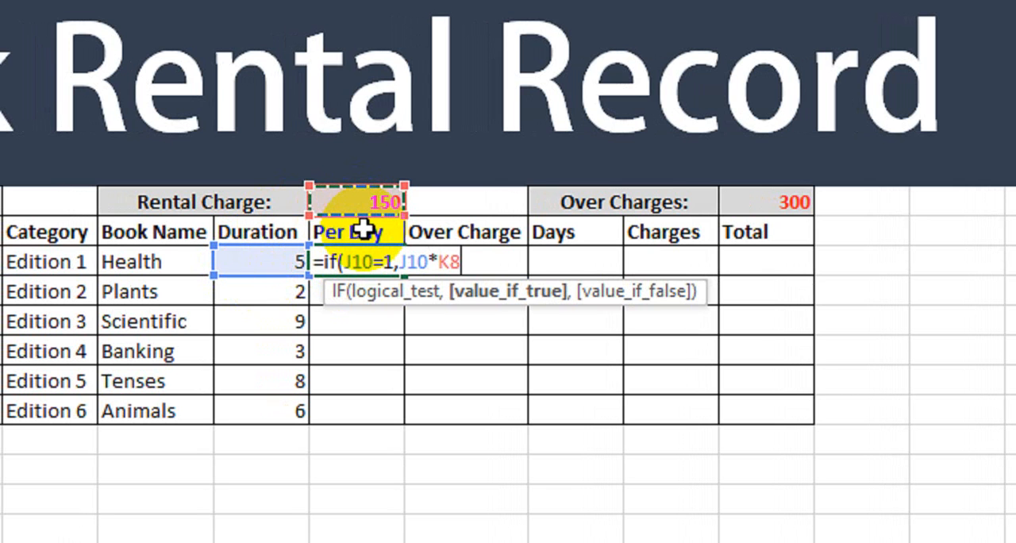
pyautogui.press('F4')
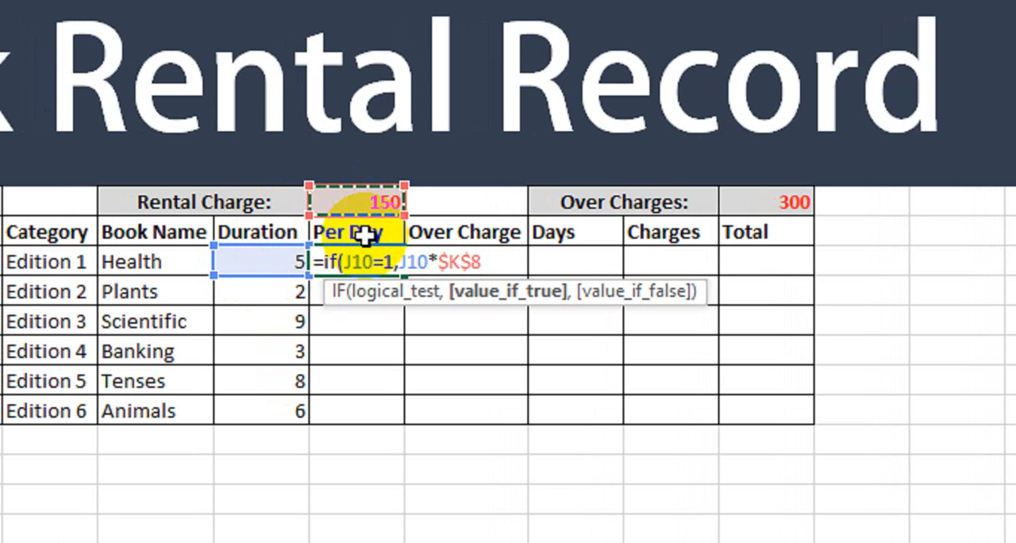
# Step: Nest a second IF in the Per Day formula that returns J10*$K$8 when J10 equals 2
pyautogui.write(',i')
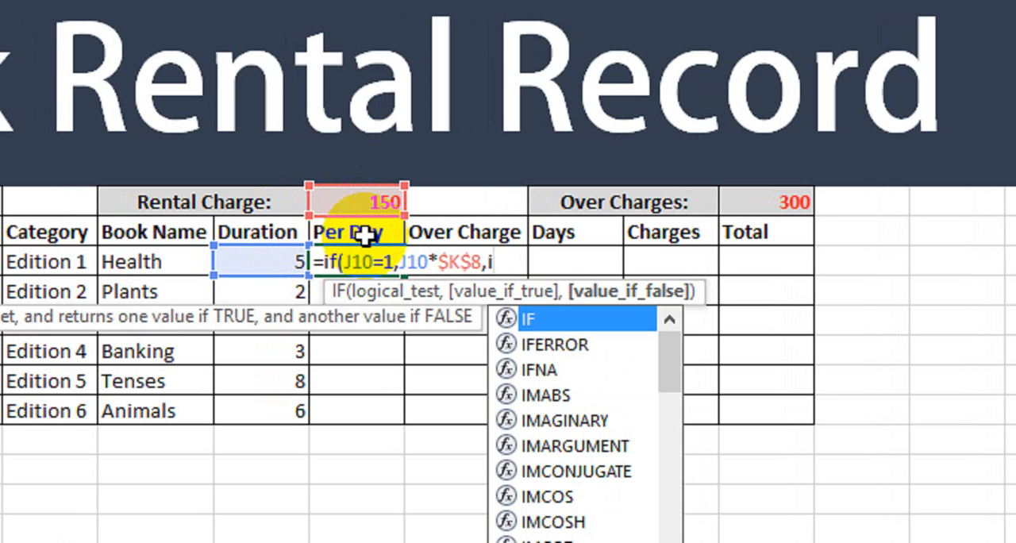
pyautogui.write('f(')
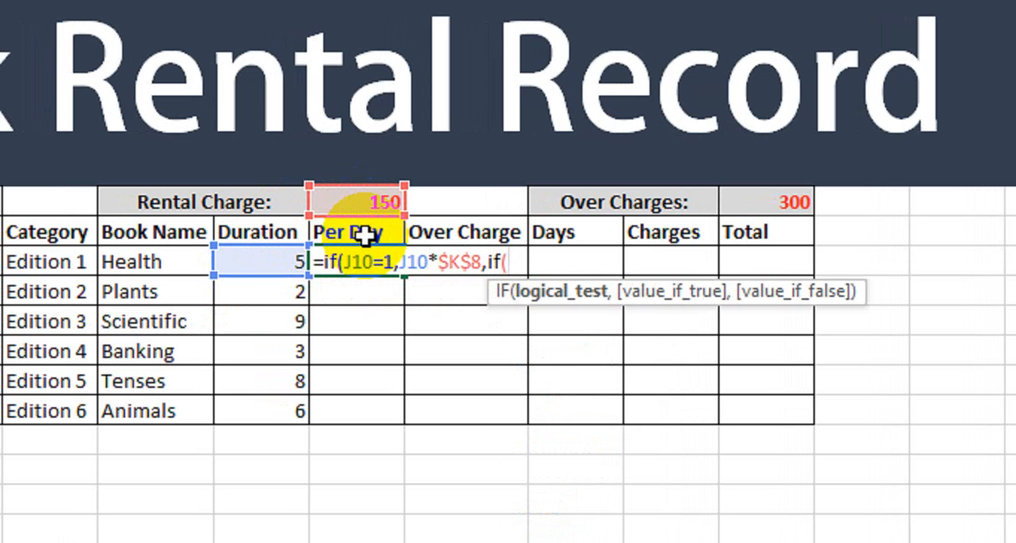
pyautogui.click(285, 262)
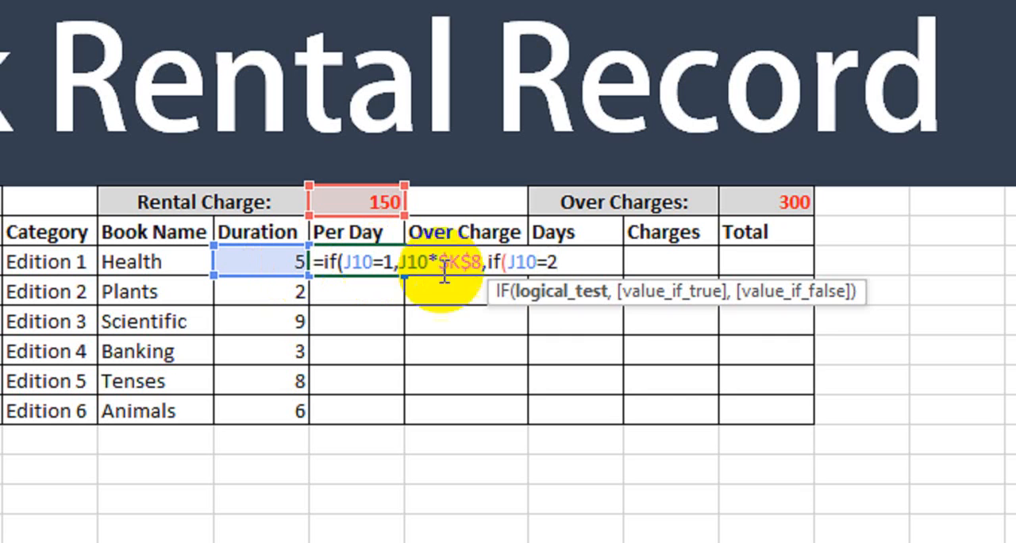
pyautogui.write(',')
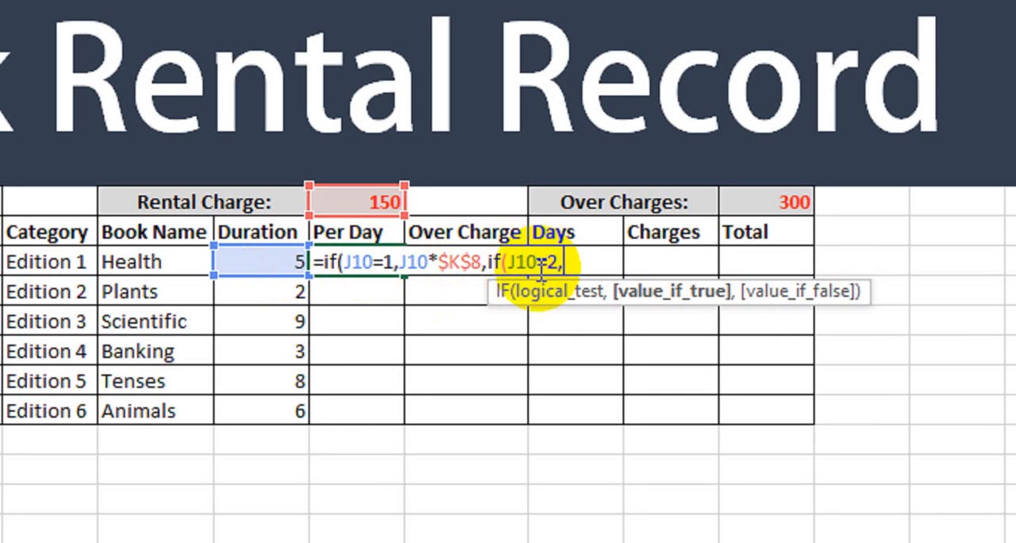
pyautogui.click(241, 261)
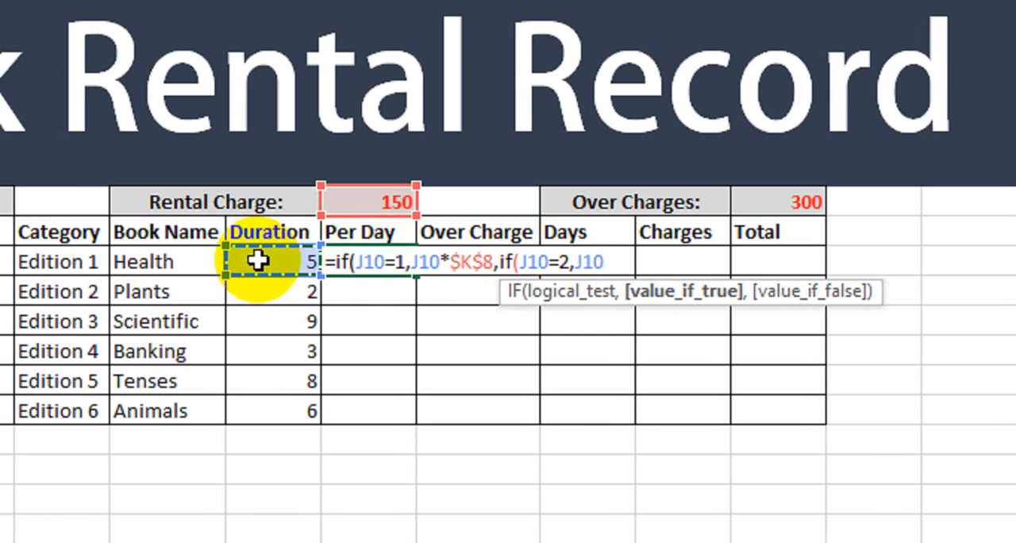
pyautogui.write('*')
pyautogui.click(360, 205)
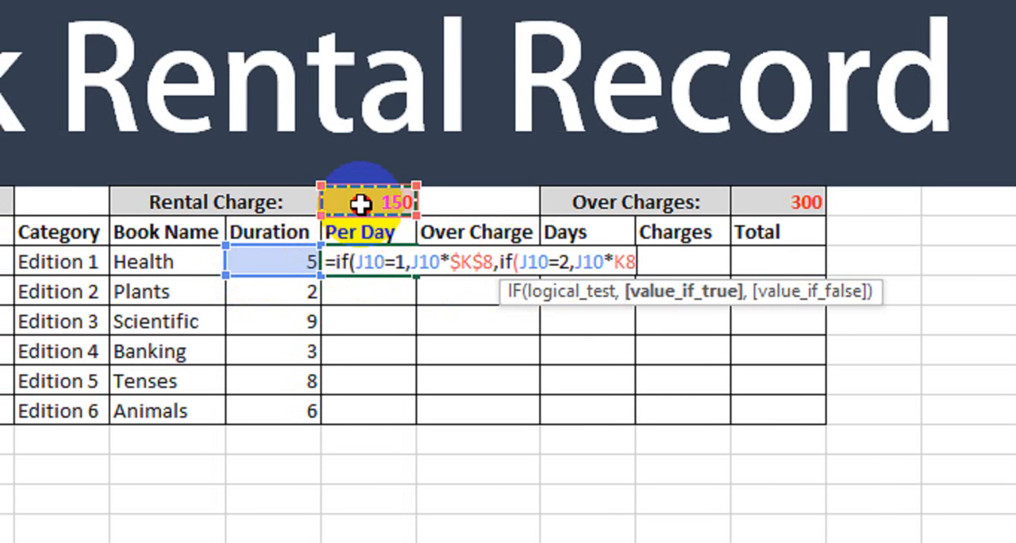
pyautogui.press('F4')
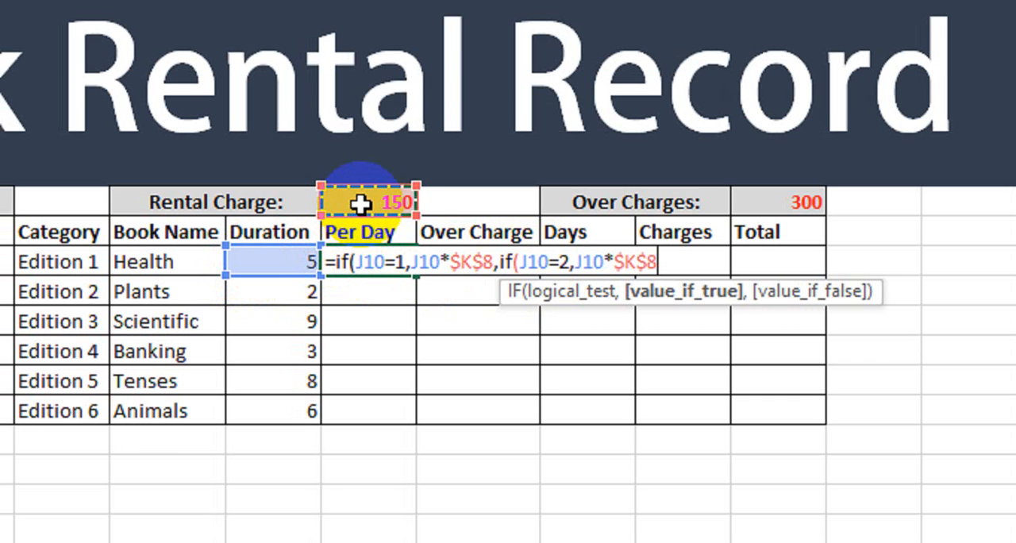
# Step: Add a third nested IF to the Per Day formula, returning J10*$K$8 when J10 equals 3
pyautogui.write(',')
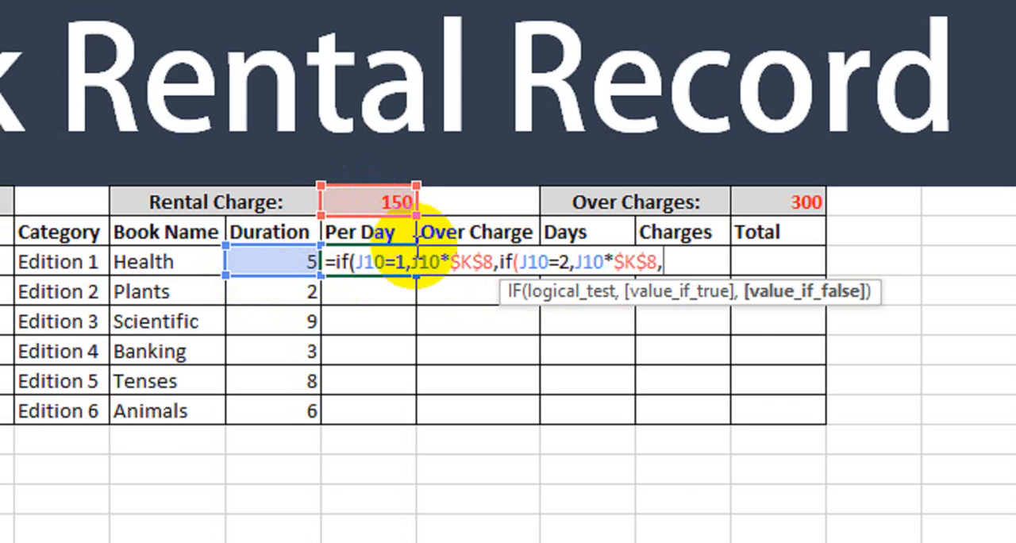
pyautogui.write('if')
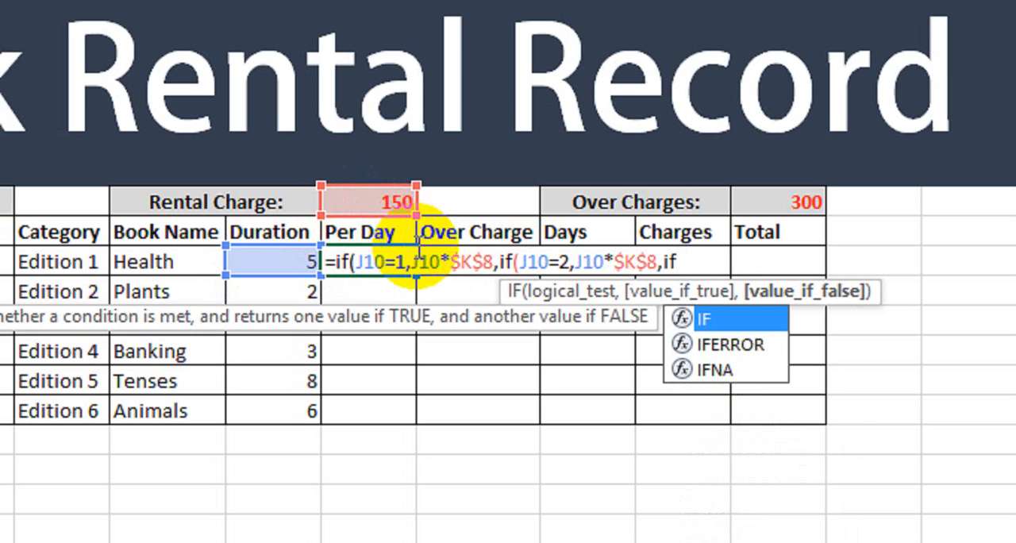
pyautogui.write('(')
pyautogui.click(292, 262)
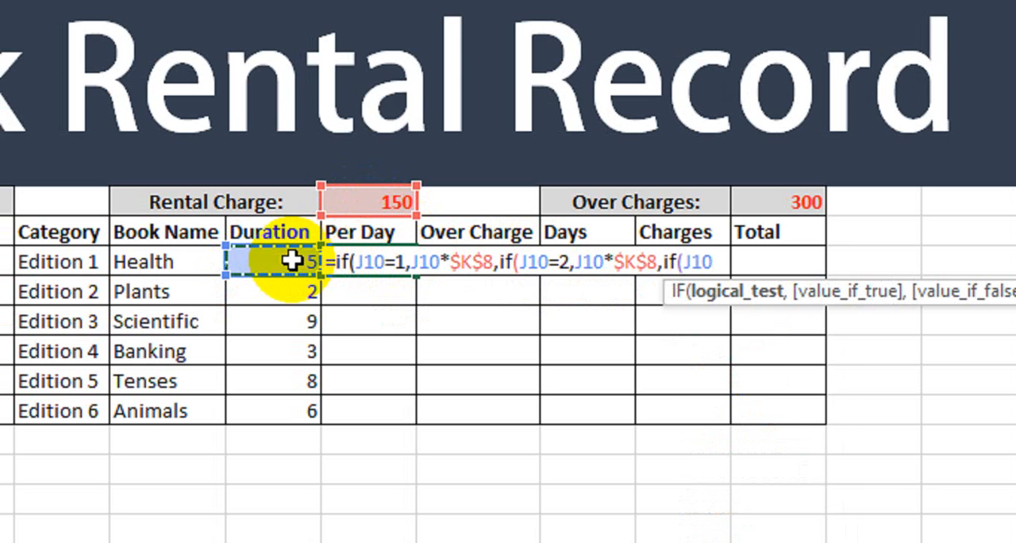
pyautogui.write('=1')
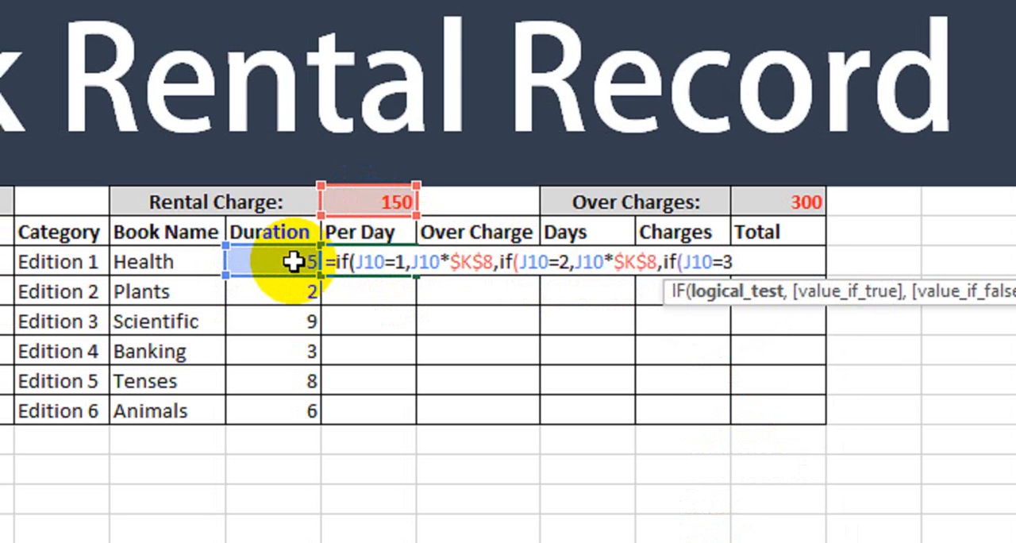
pyautogui.write(',')
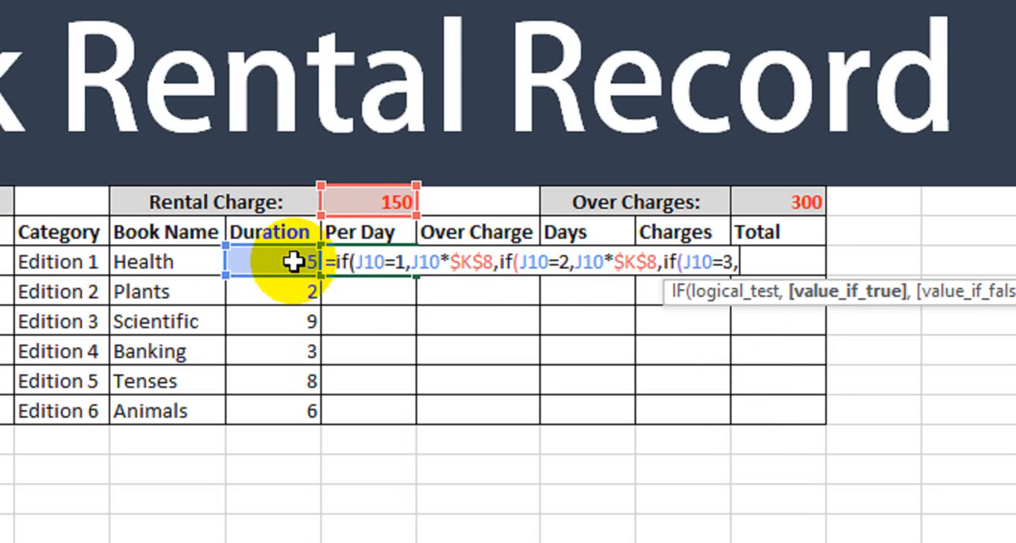
pyautogui.click(286, 265)
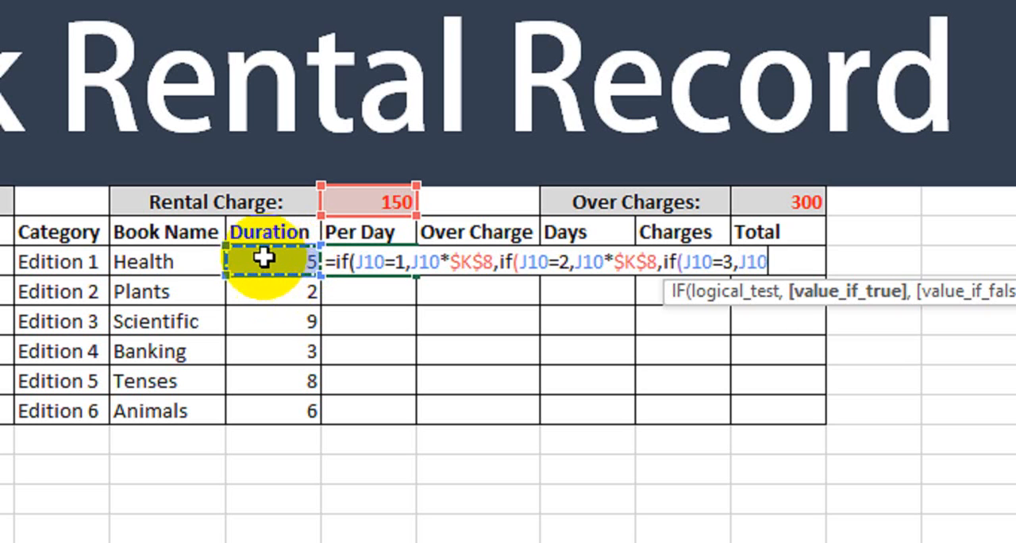
pyautogui.write('*')
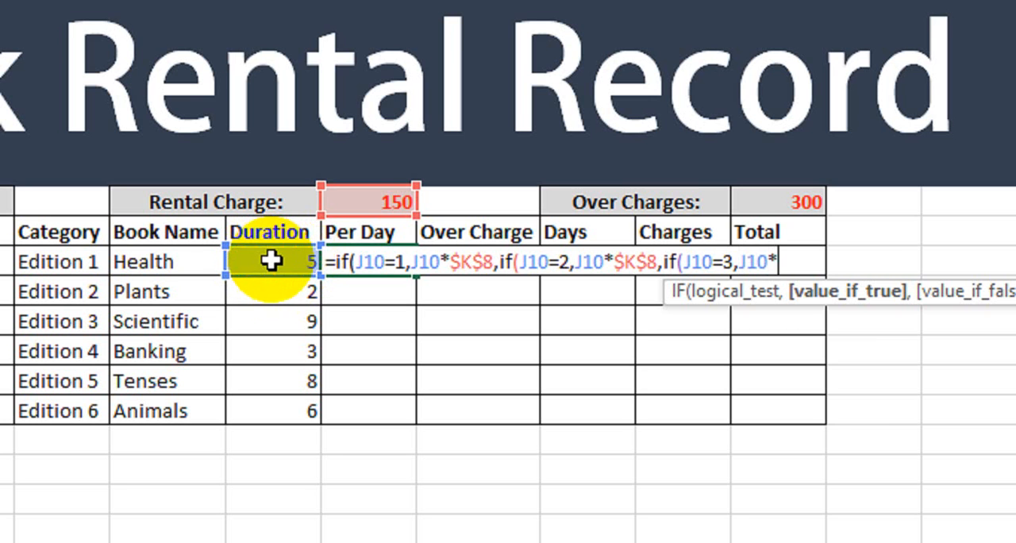
pyautogui.click(364, 208)
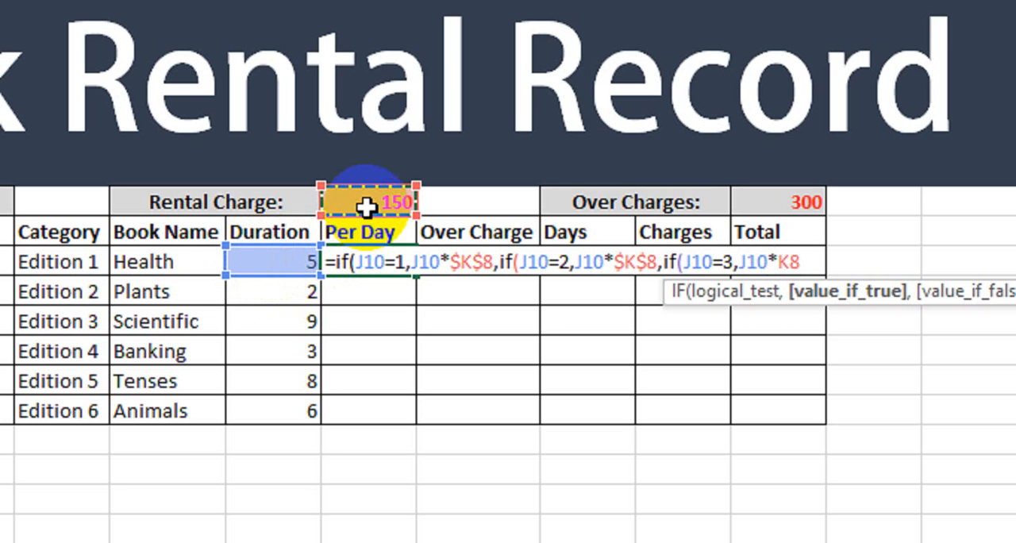
pyautogui.press('F4')
# Step: Extend the Per Day formula with a fourth nested IF that returns J10*$K$8 when J10 equals 4
pyautogui.write(',')
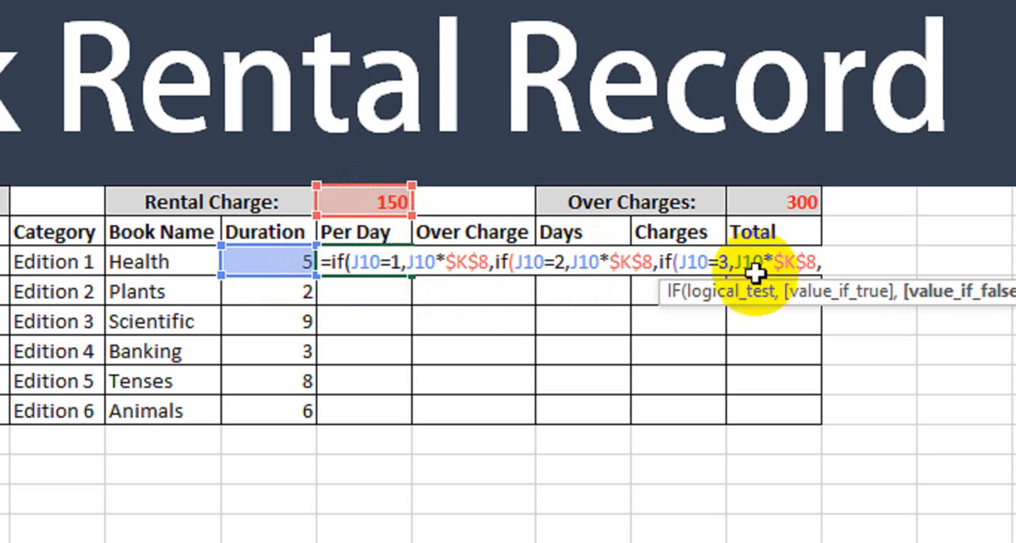
pyautogui.write('if')
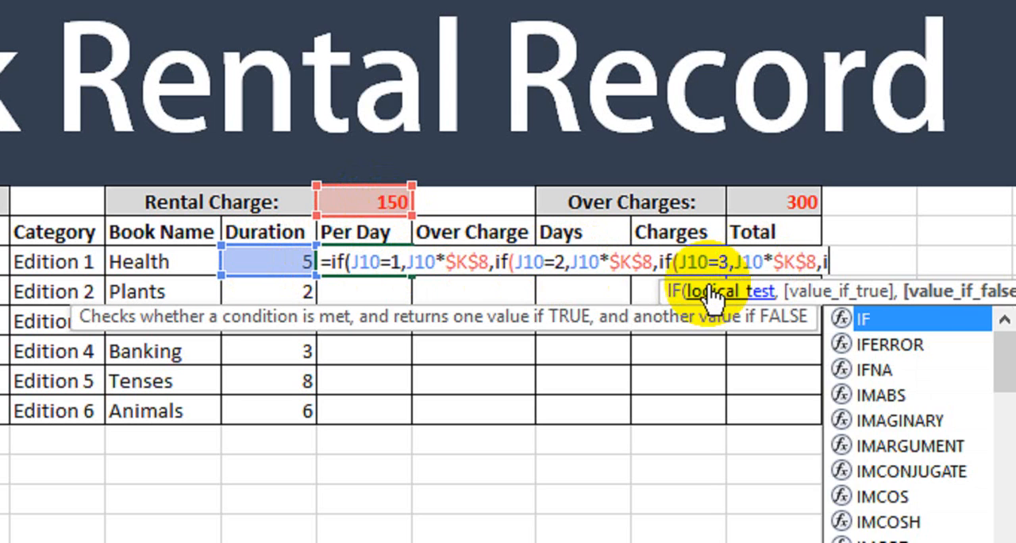
pyautogui.write('(')
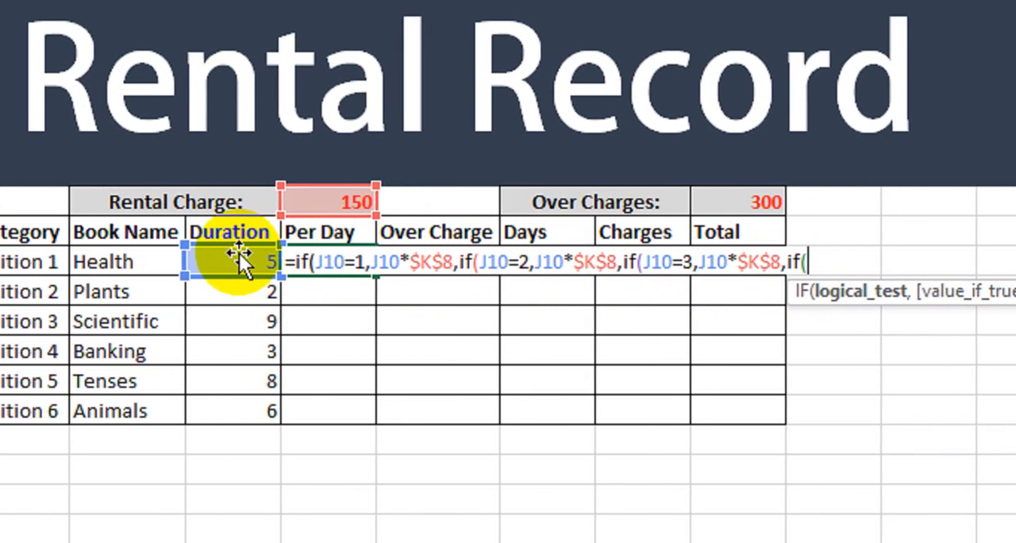
pyautogui.click(239, 253)
pyautogui.write('=')
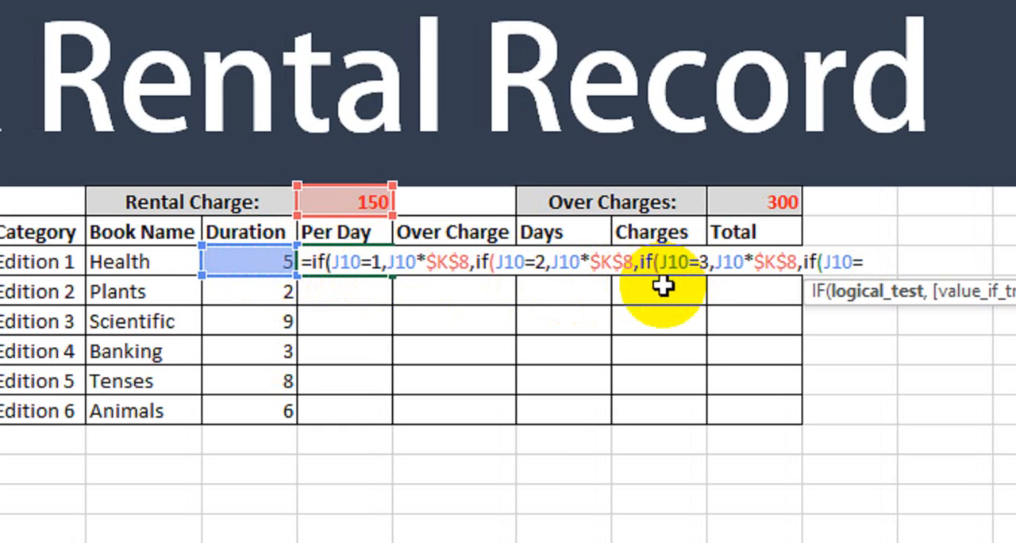
pyautogui.write('4,')
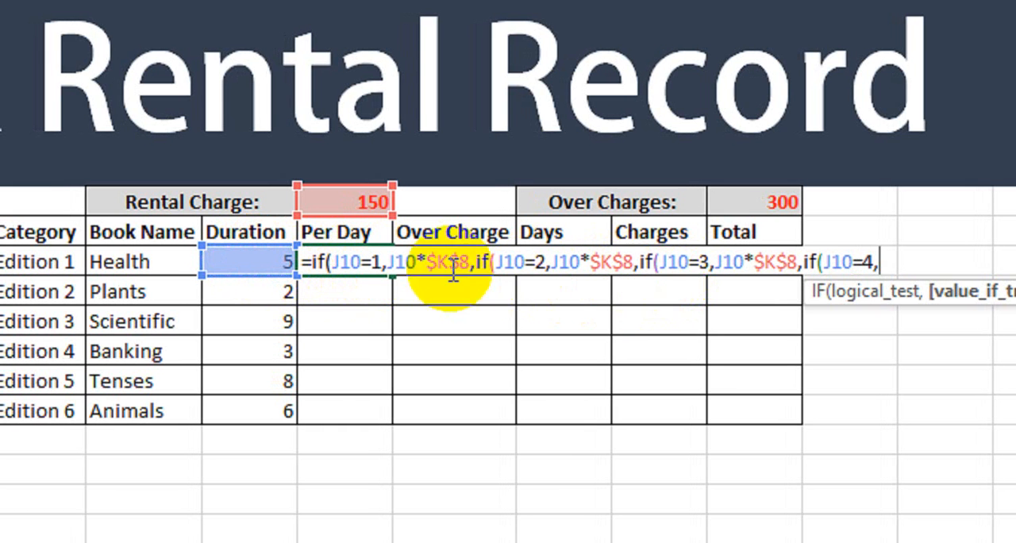
pyautogui.click(267, 264)
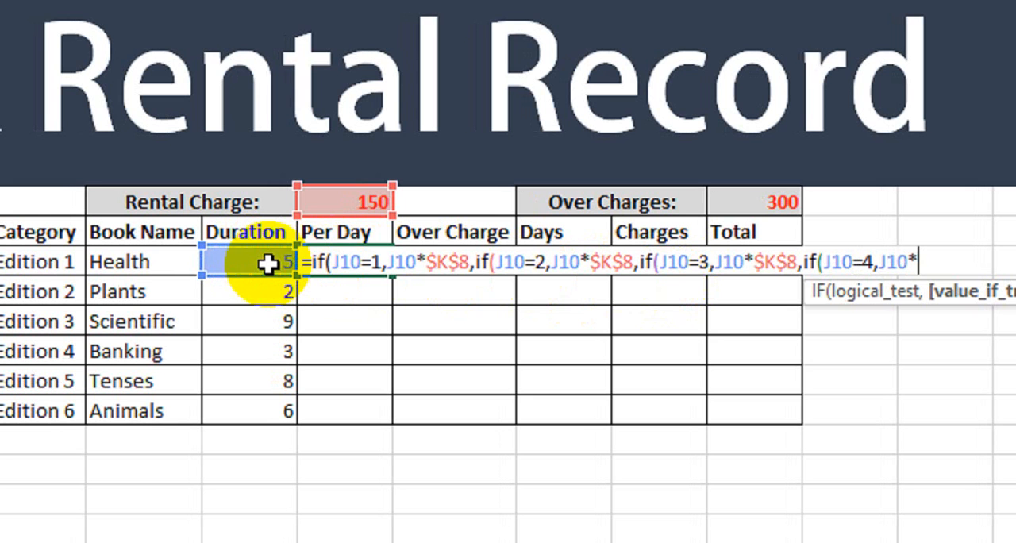
pyautogui.click(353, 204)
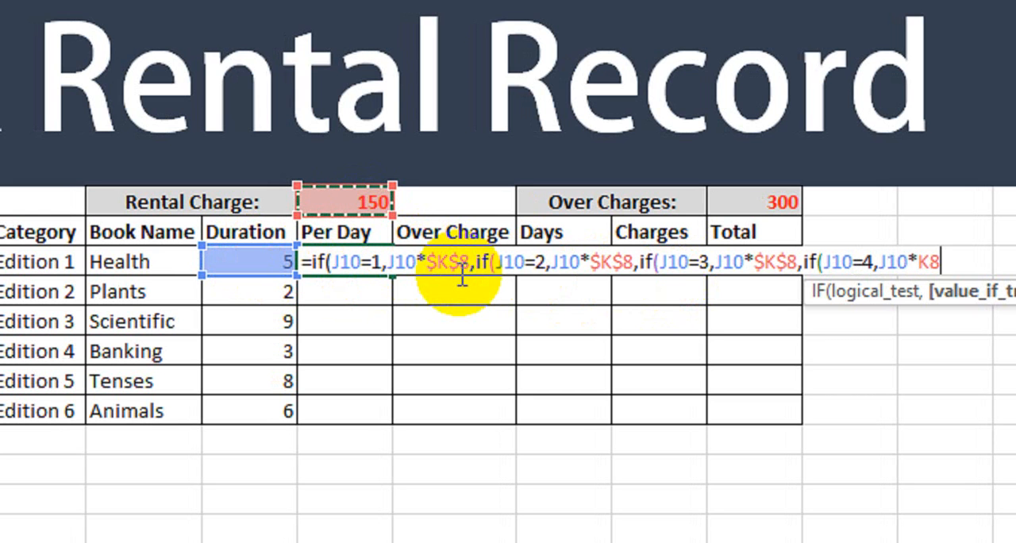
pyautogui.press('F4')
# Step: Add a fifth nested IF to the Per Day formula, returning J10*$K$8 when J10 equals 5
pyautogui.write(',i')
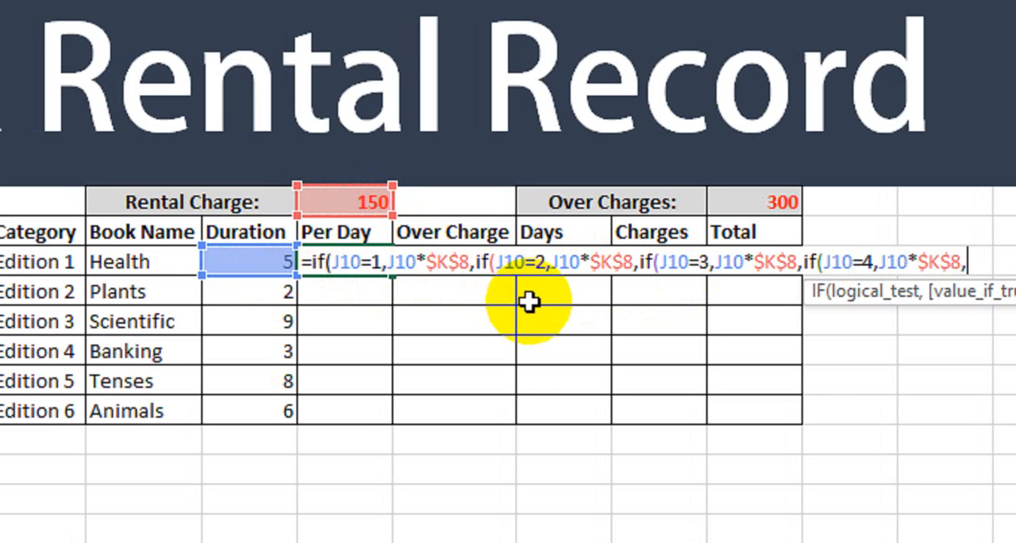
pyautogui.write('f')
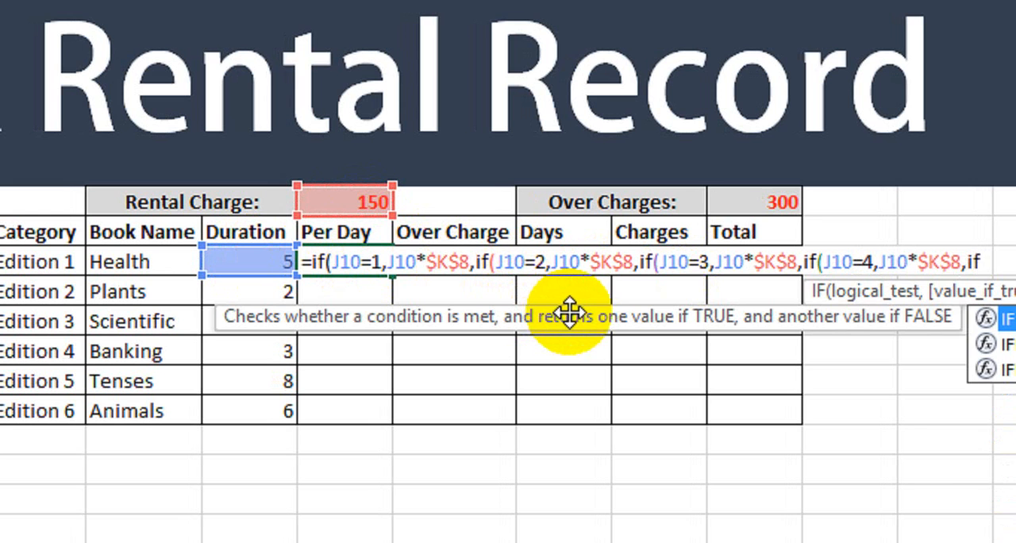
pyautogui.write('(')
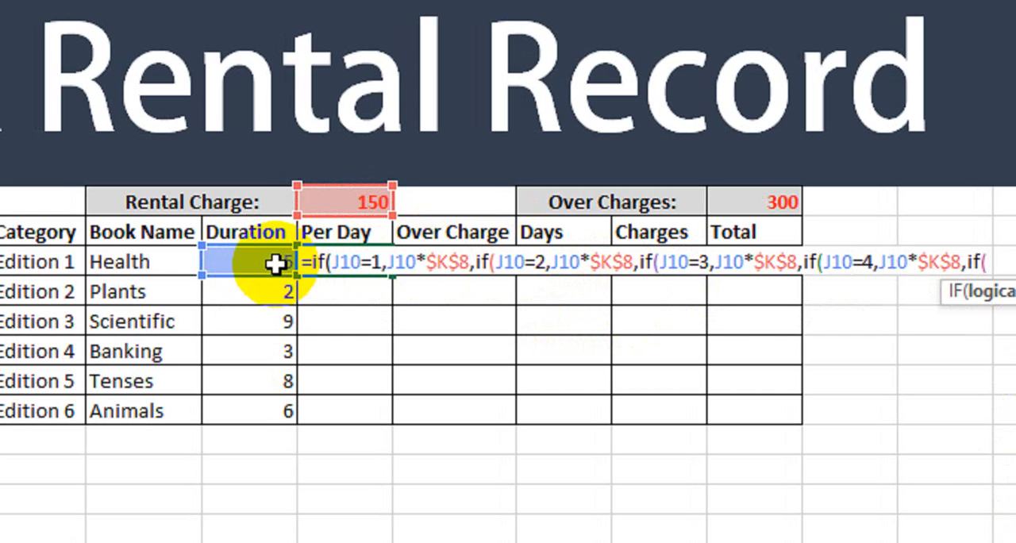
pyautogui.write('=')
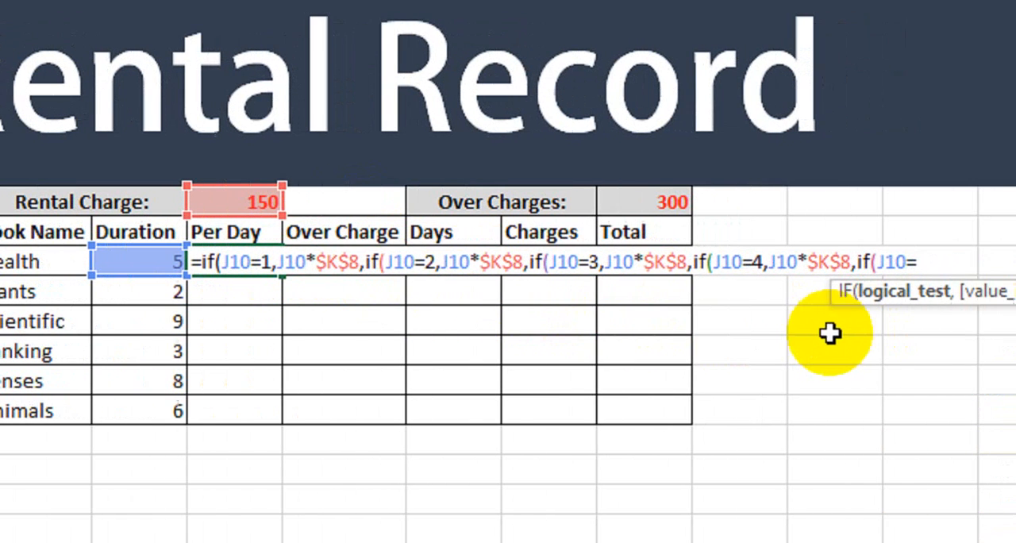
pyautogui.write('5')
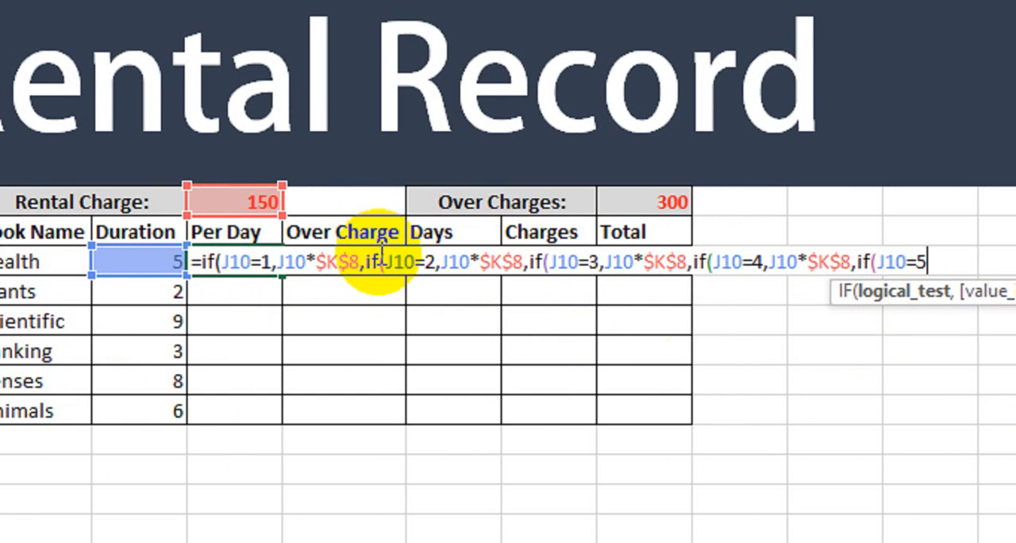
pyautogui.write(',')
pyautogui.click(131, 260)
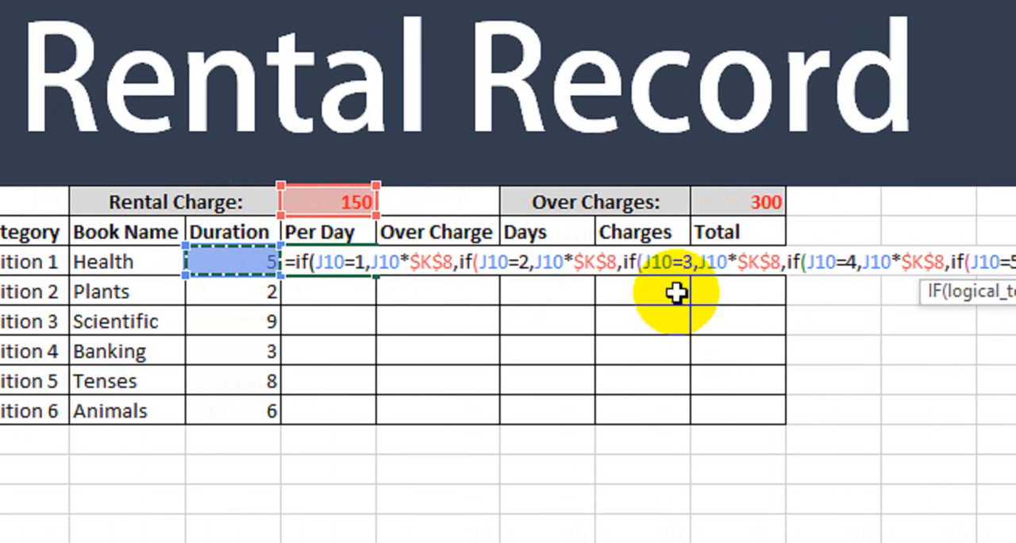
pyautogui.click(345, 201)
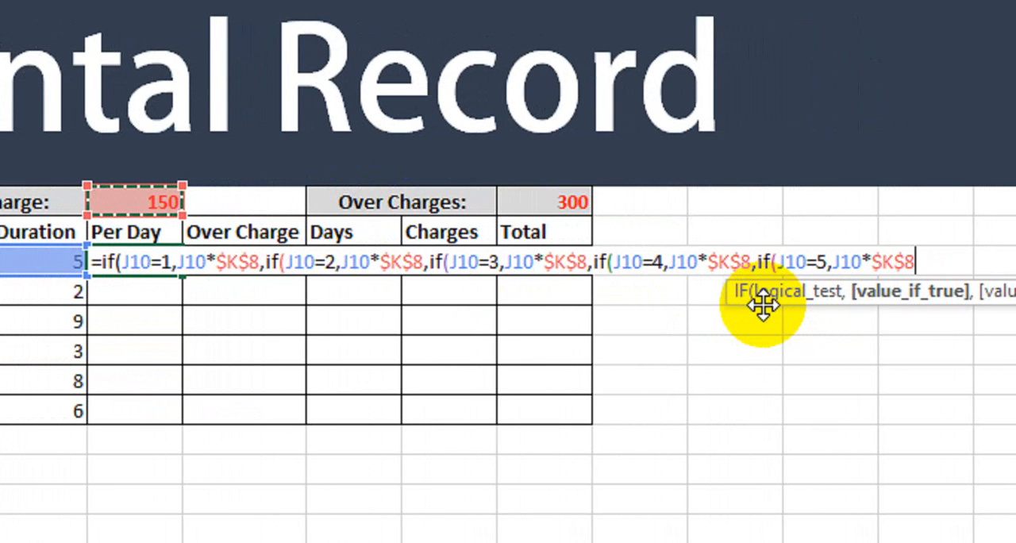
# Step: Add a sixth nested IF to the Per Day formula, returning J10*$K$8 when J10 equals 6
pyautogui.write(',if')
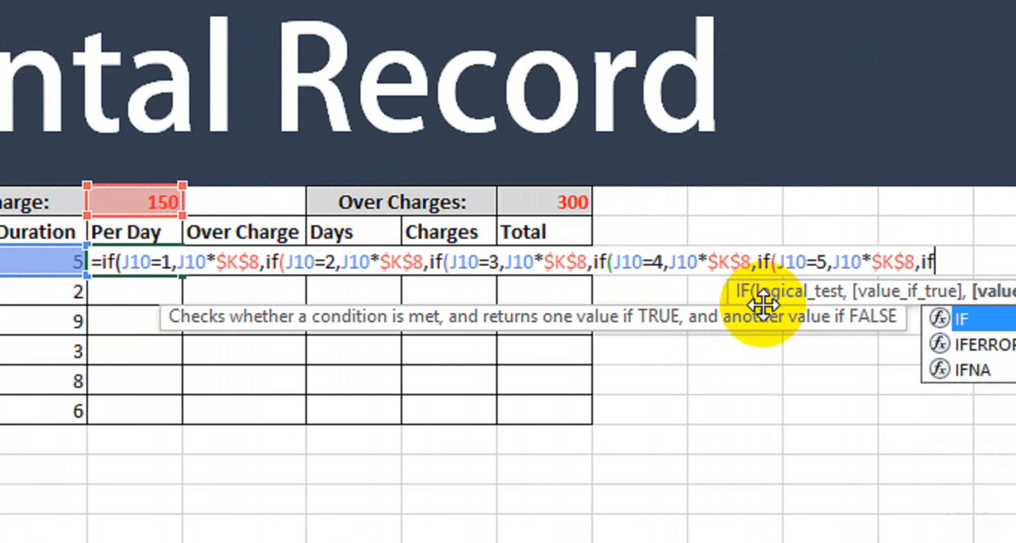
pyautogui.write('(')
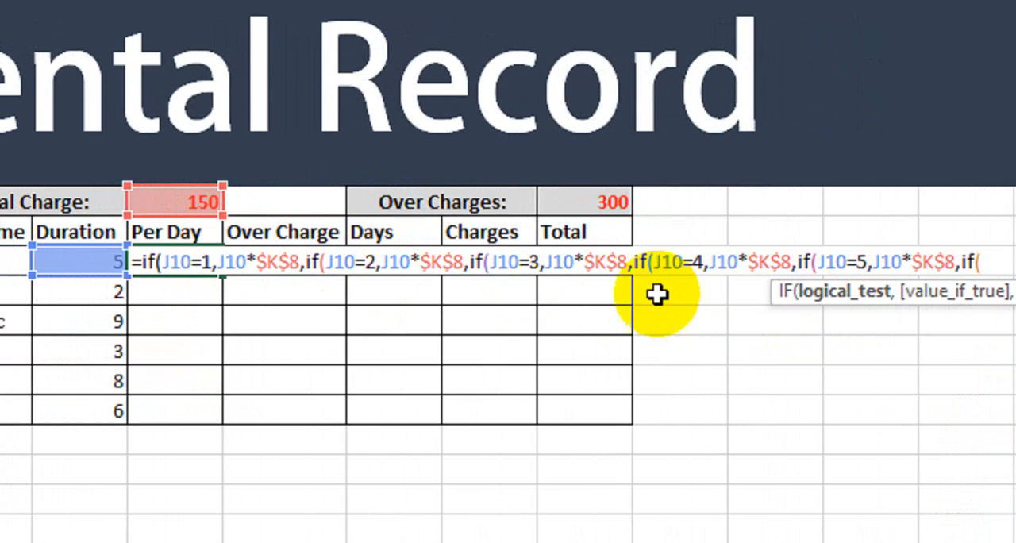
pyautogui.click(151, 261)
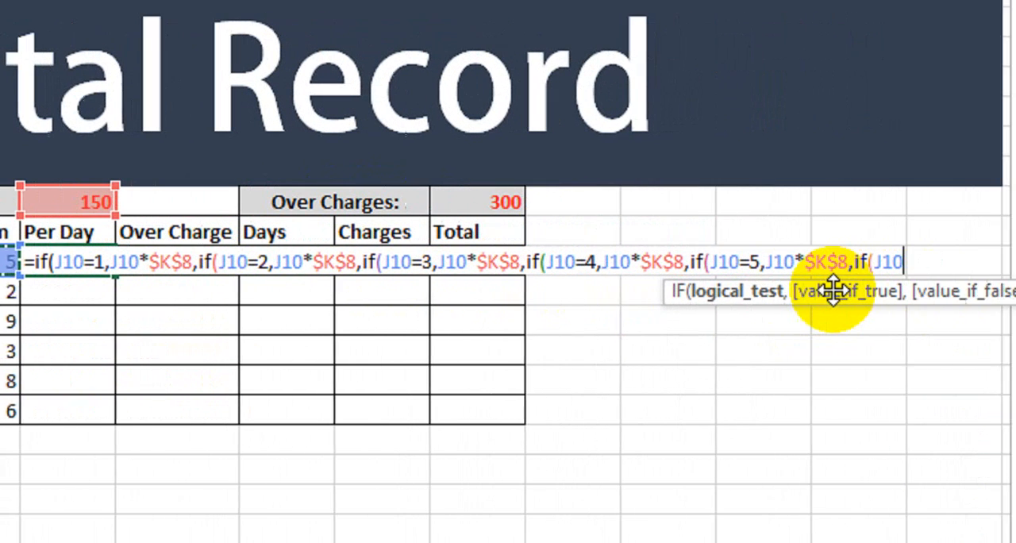
pyautogui.write('=')
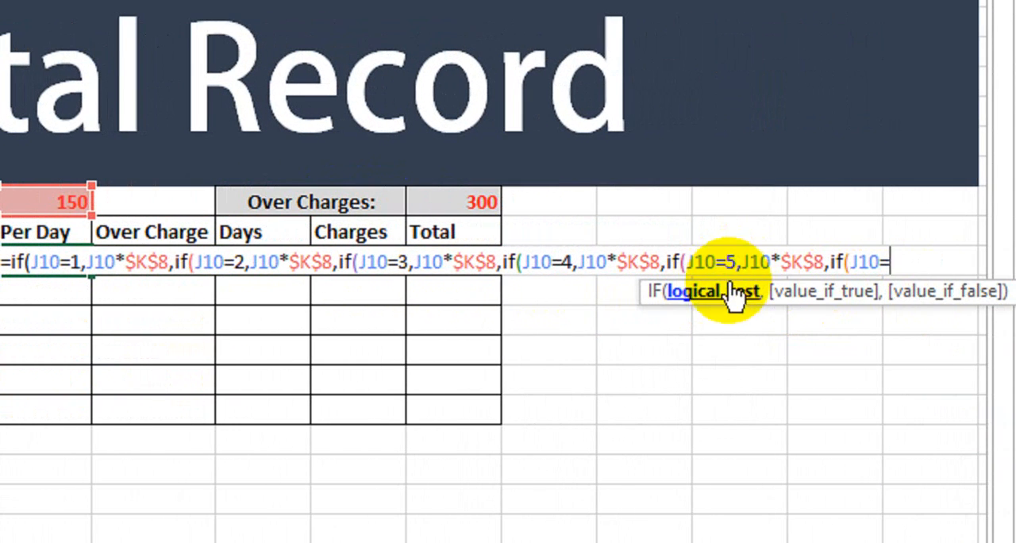
pyautogui.write('6,')
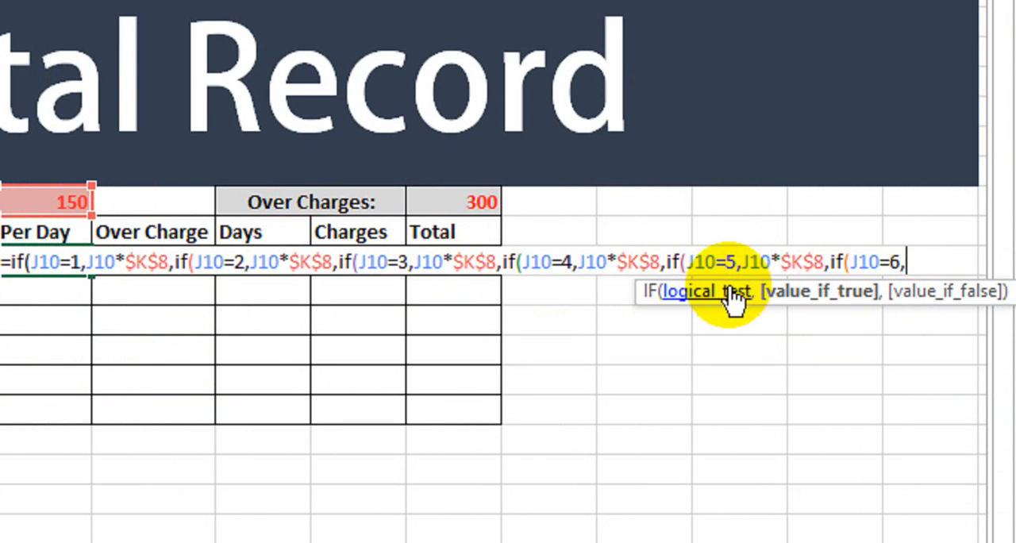
pyautogui.click(182, 261)
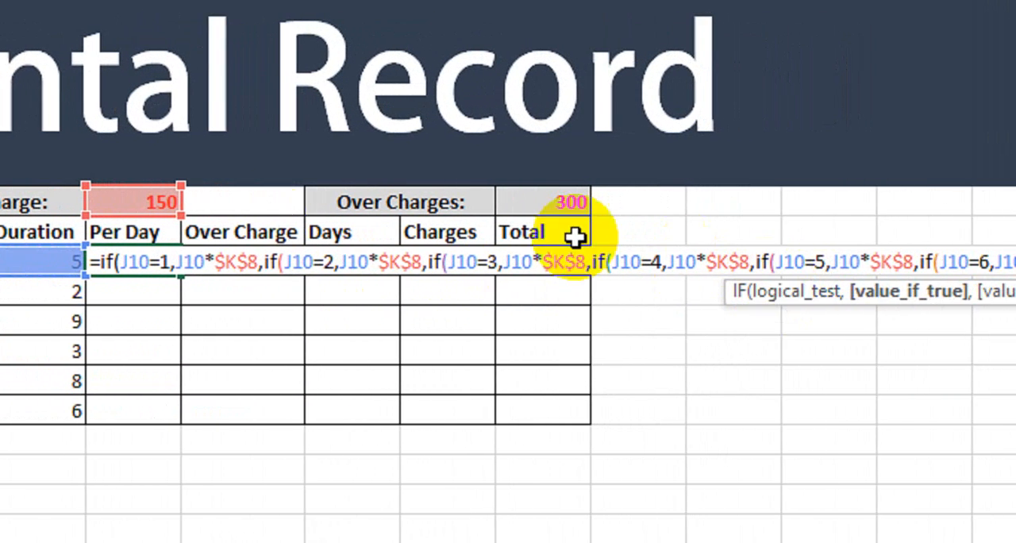
pyautogui.write('*')
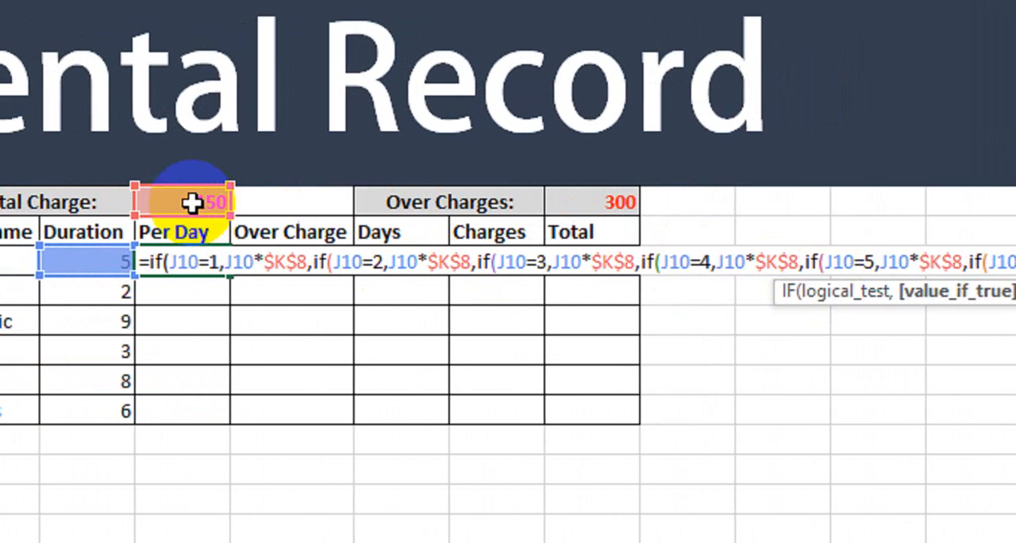
pyautogui.click(143, 201)
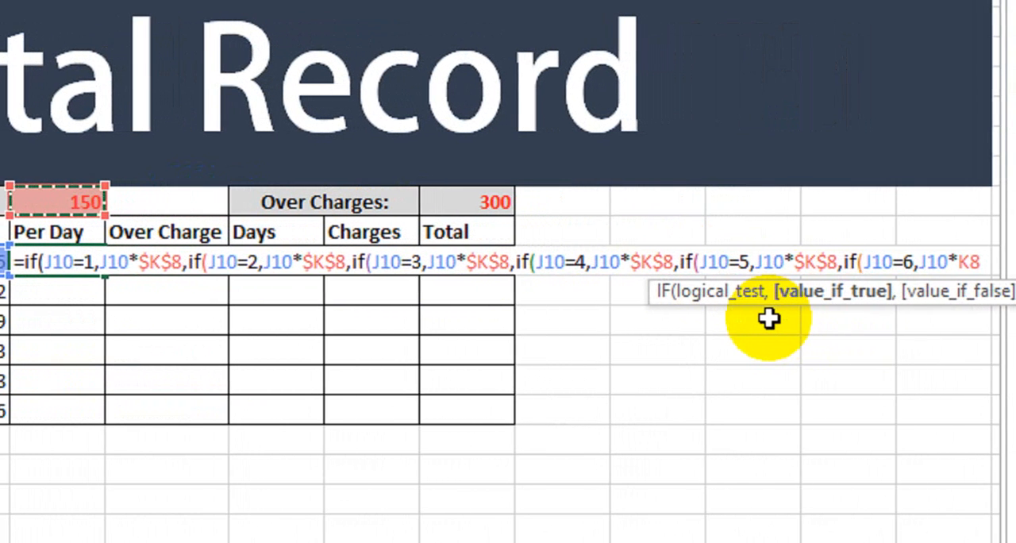
pyautogui.press('F4')
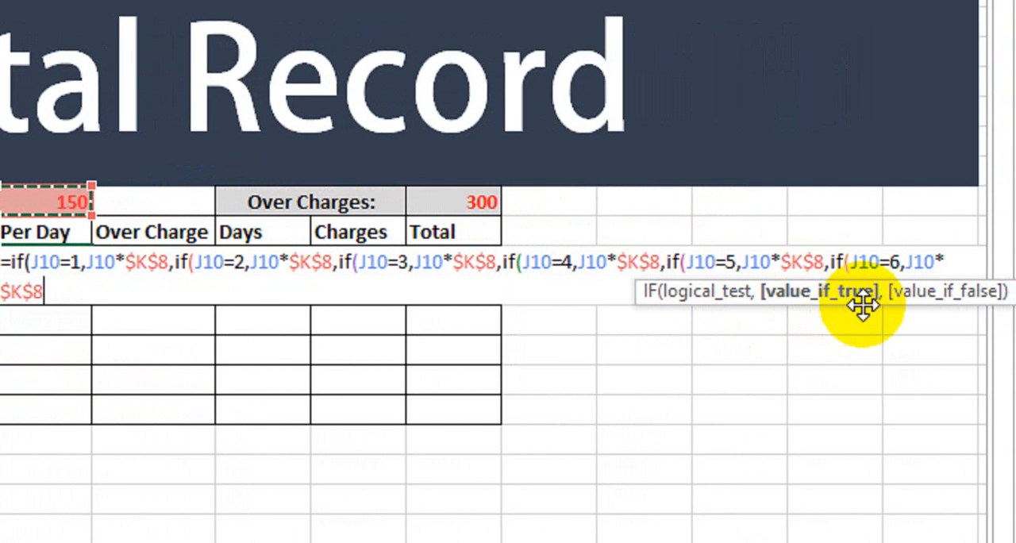
# Step: Complete the Per Day formula with J10*$O$8 as the final false value, closing all six nested IFs
pyautogui.write(',')
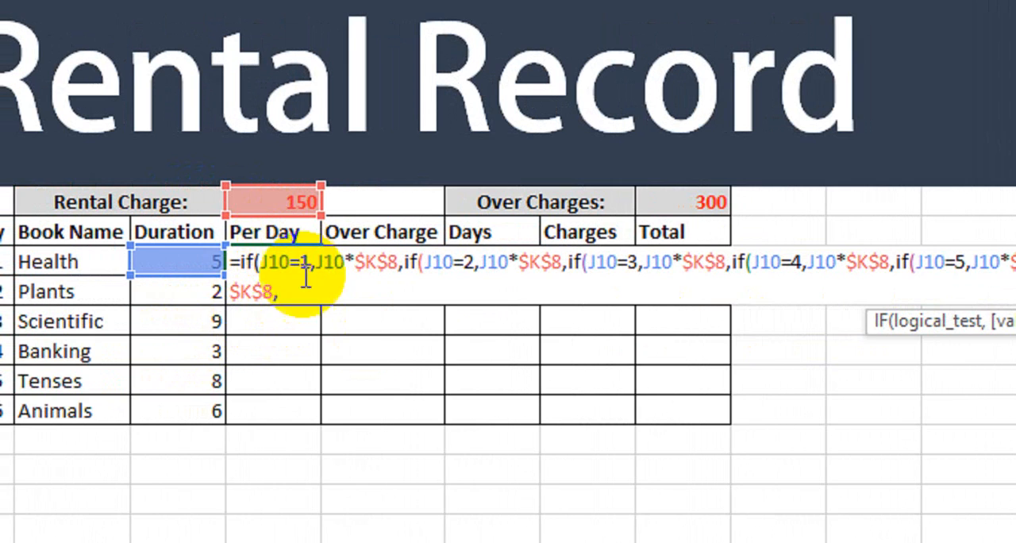
pyautogui.click(183, 262)
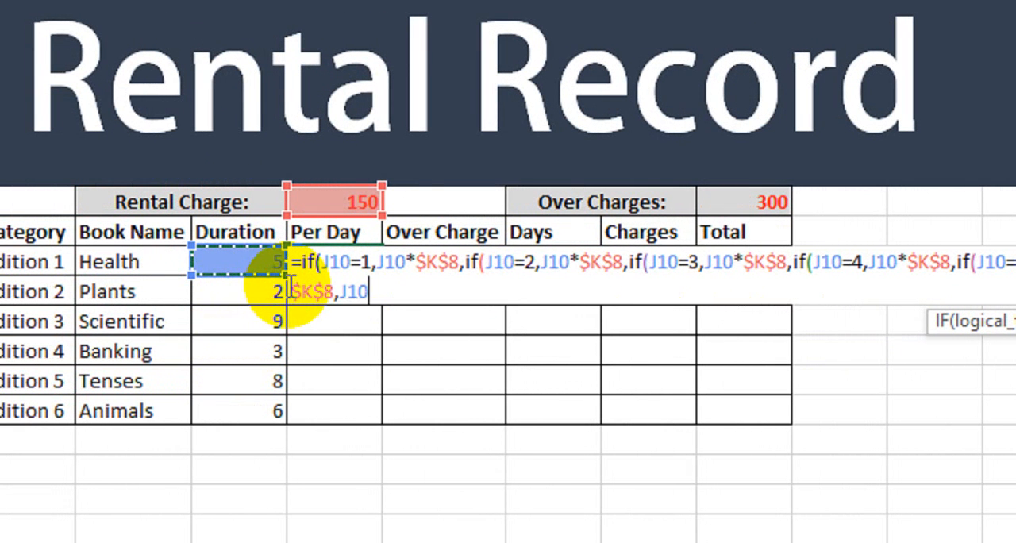
pyautogui.click(722, 204)
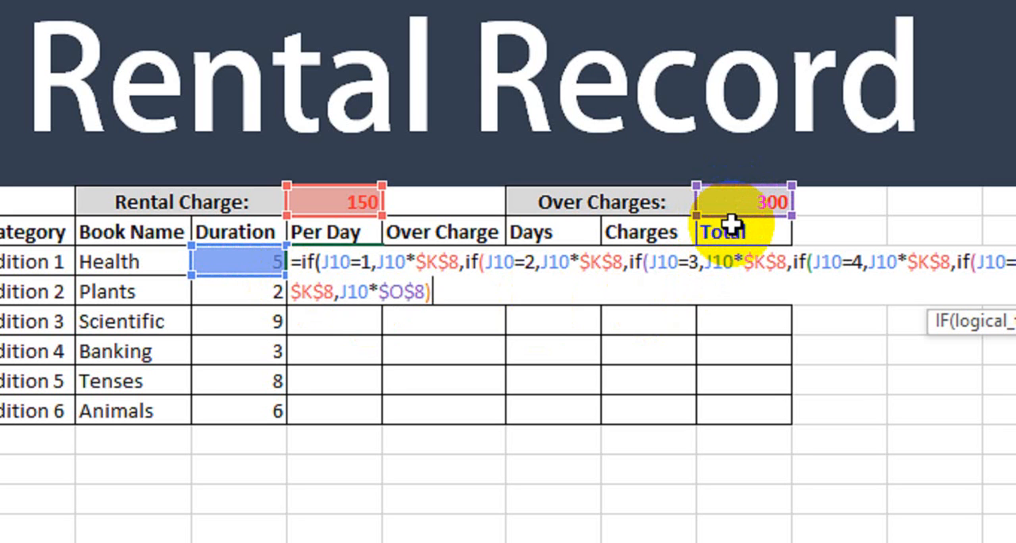
pyautogui.write(')))')
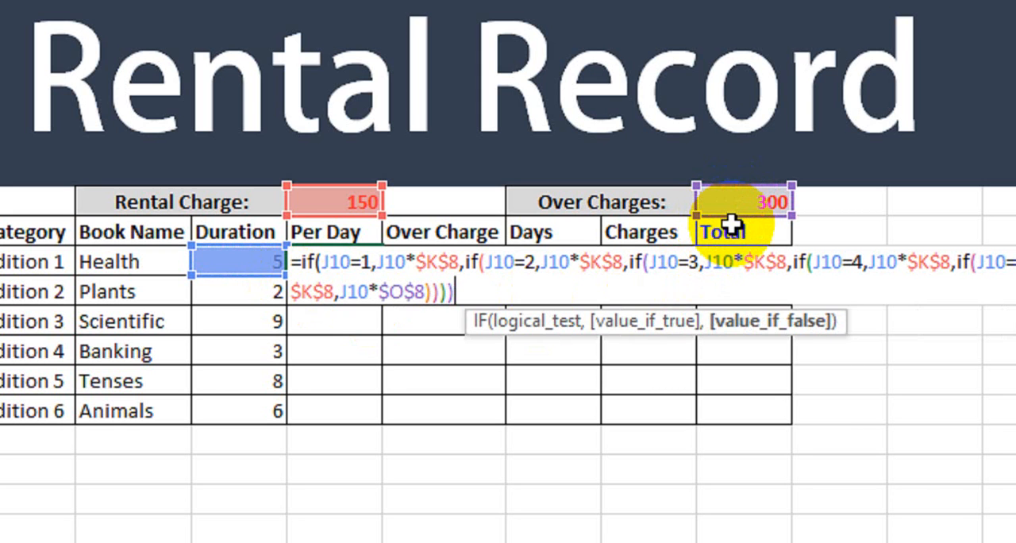
pyautogui.write('))')
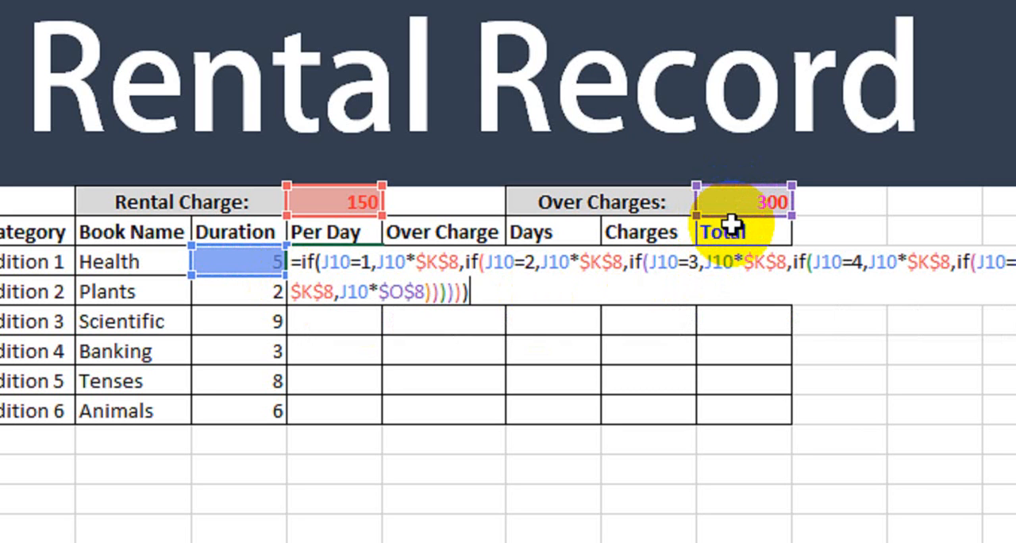
pyautogui.press('Return')
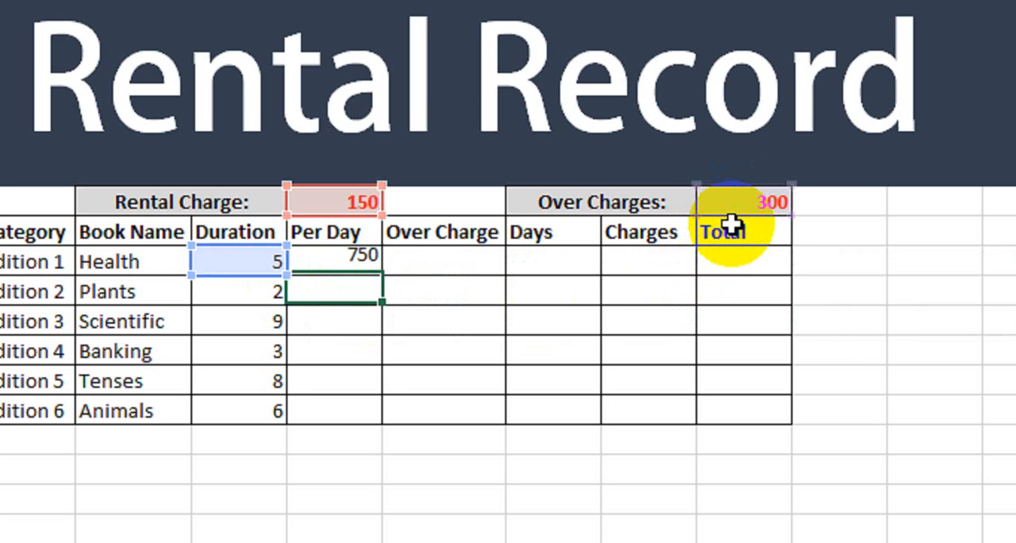
# Step: Fill the Per Day formula down through the Animals row and check the results against the durations
pyautogui.click(328, 256)
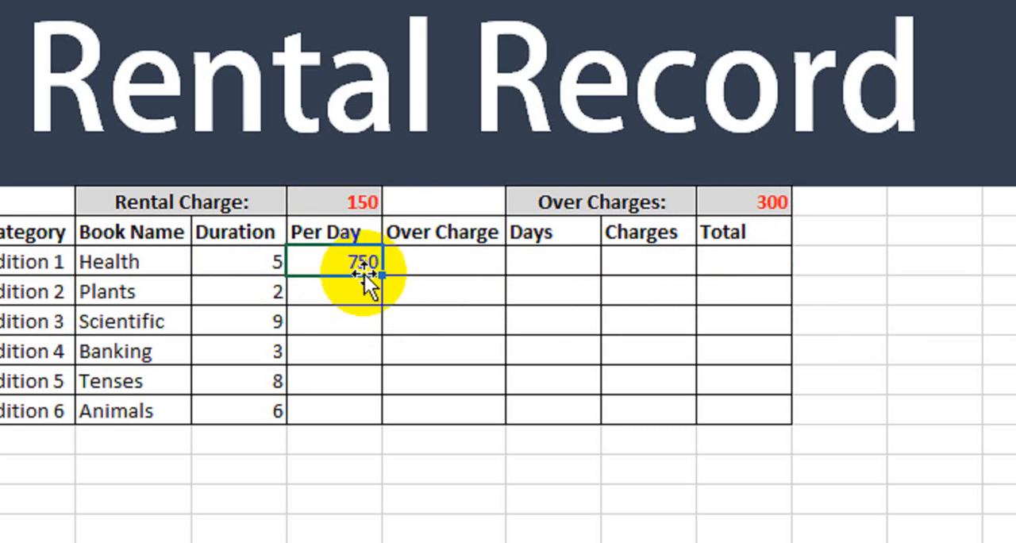
pyautogui.moveTo(381, 269); pyautogui.dragTo(361, 410)
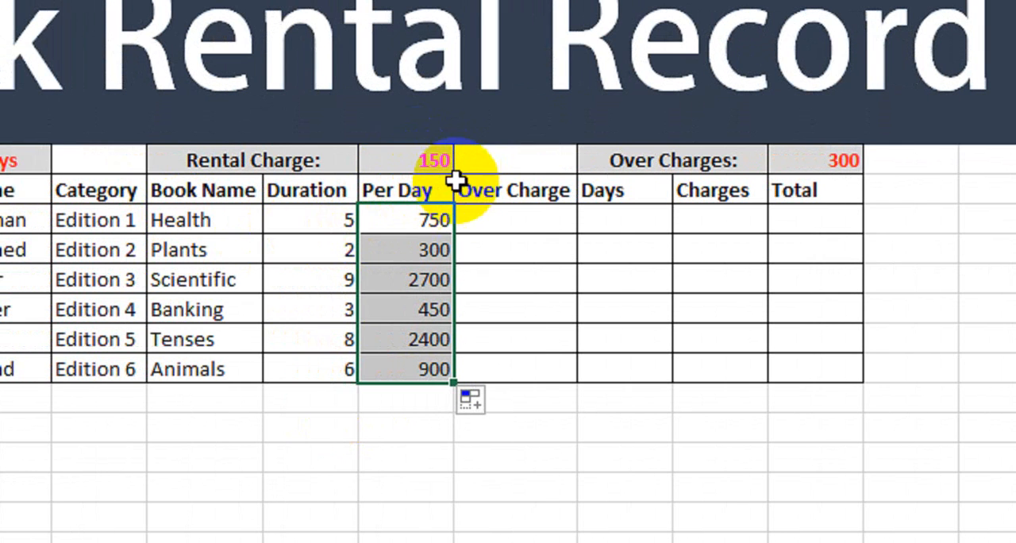
pyautogui.click(340, 225)
pyautogui.click(414, 225)
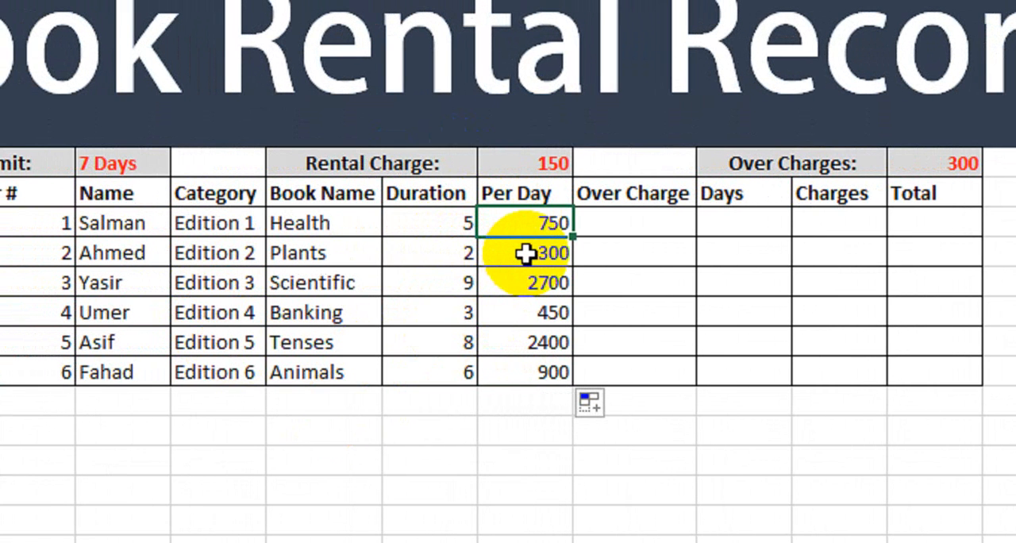
pyautogui.click(458, 252)
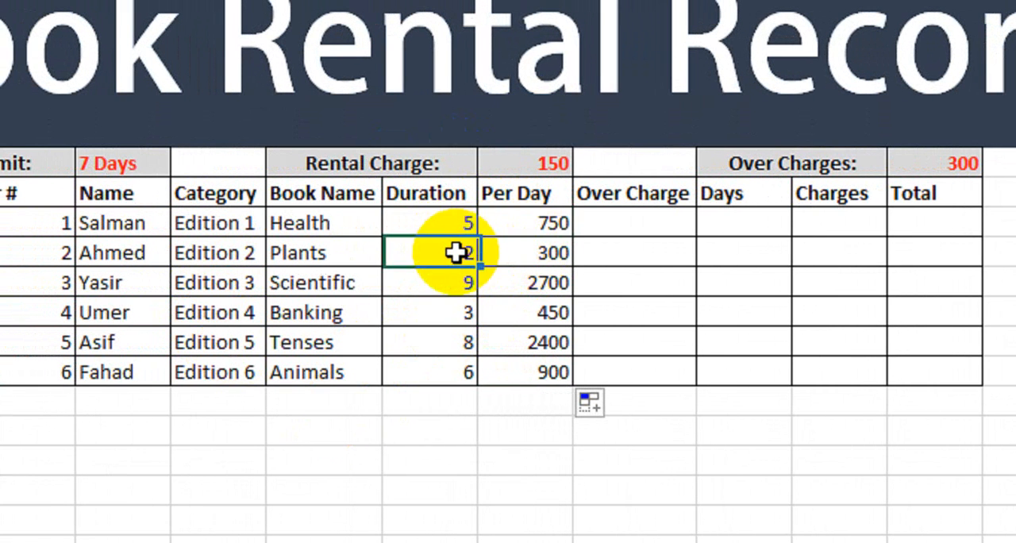
pyautogui.click(550, 254)
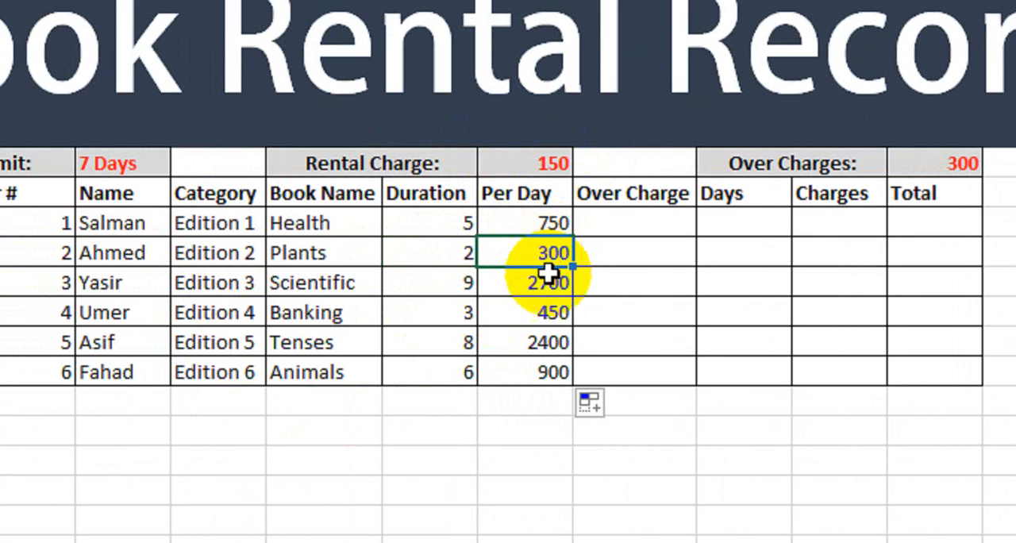
pyautogui.click(449, 285)
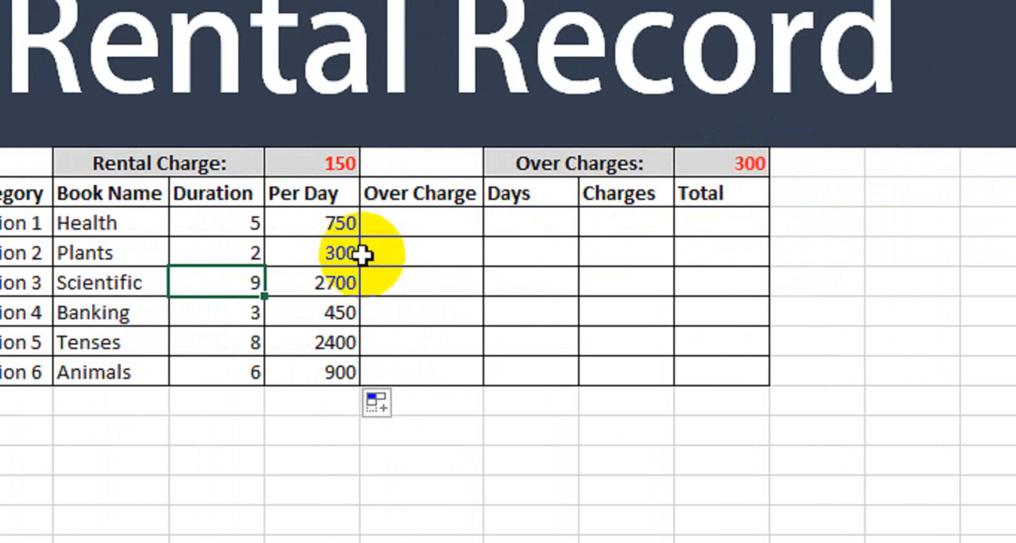
# Step: Replace the final false value J10*$O$8 in the first row's Per Day formula with J10*$K$8
pyautogui.click(318, 226)
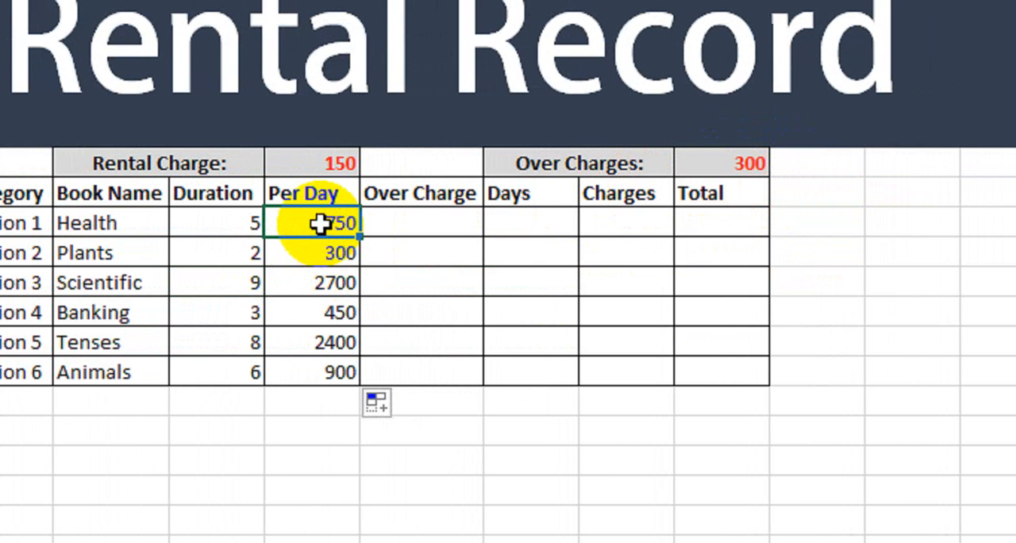
pyautogui.doubleClick(318, 225)
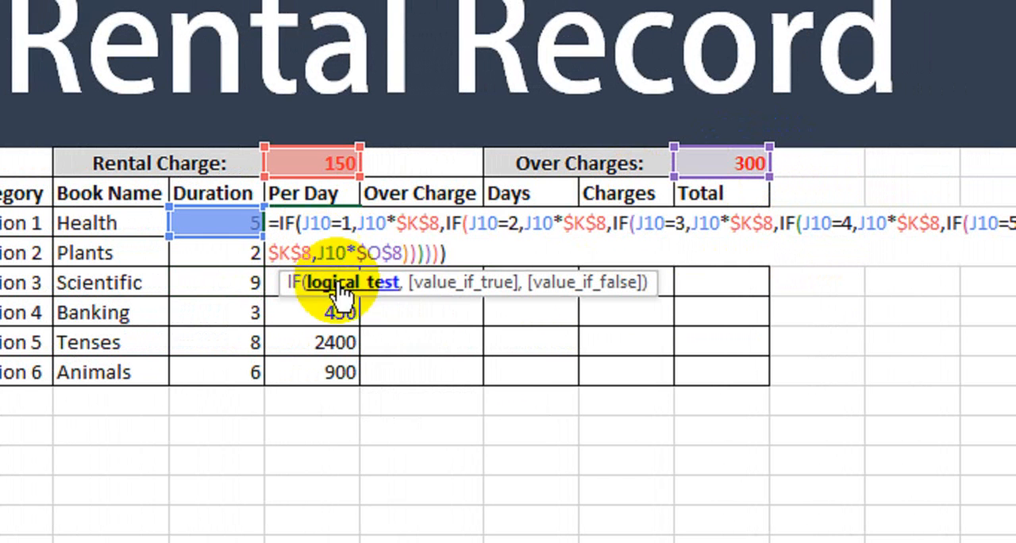
pyautogui.moveTo(403, 254); pyautogui.dragTo(319, 256)
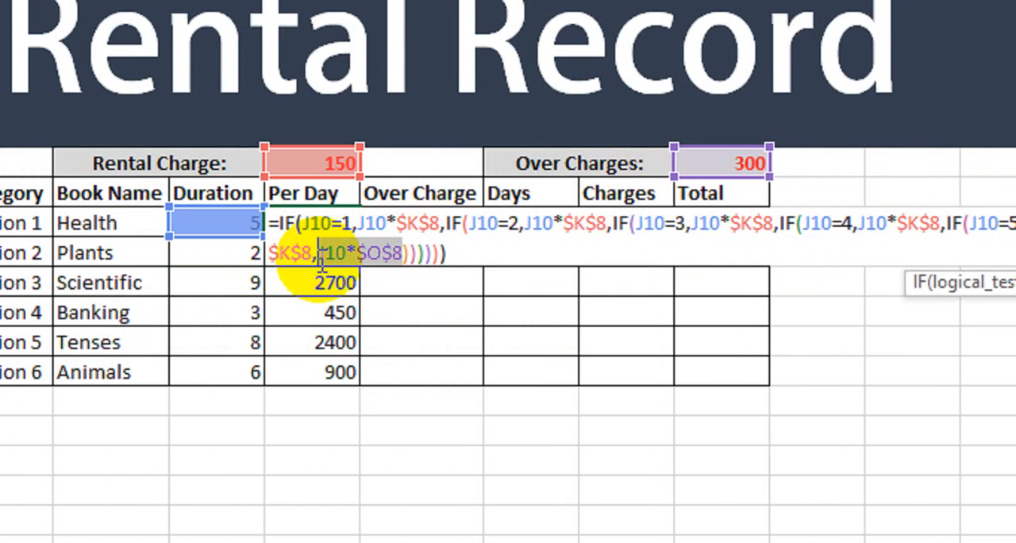
pyautogui.press('Delete')
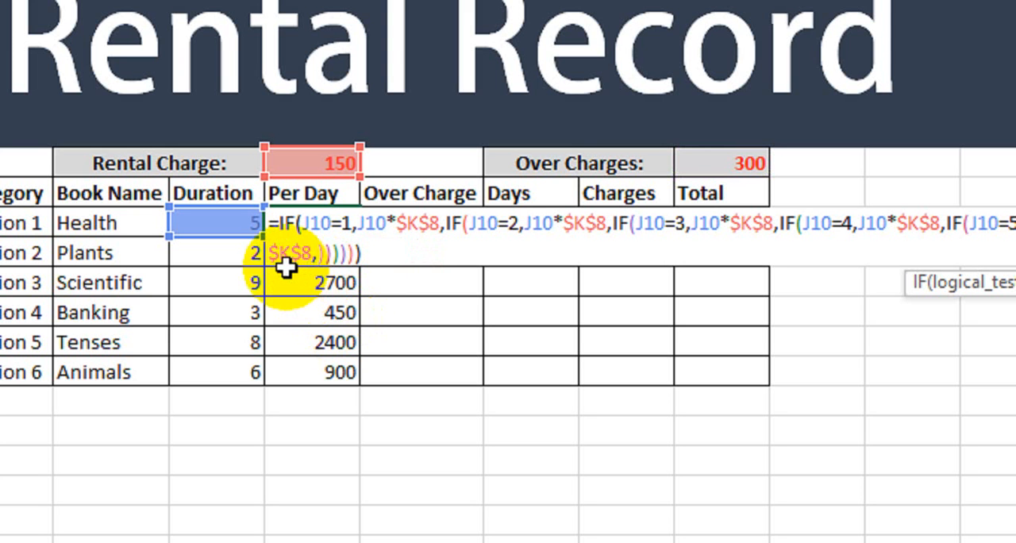
pyautogui.click(231, 223)
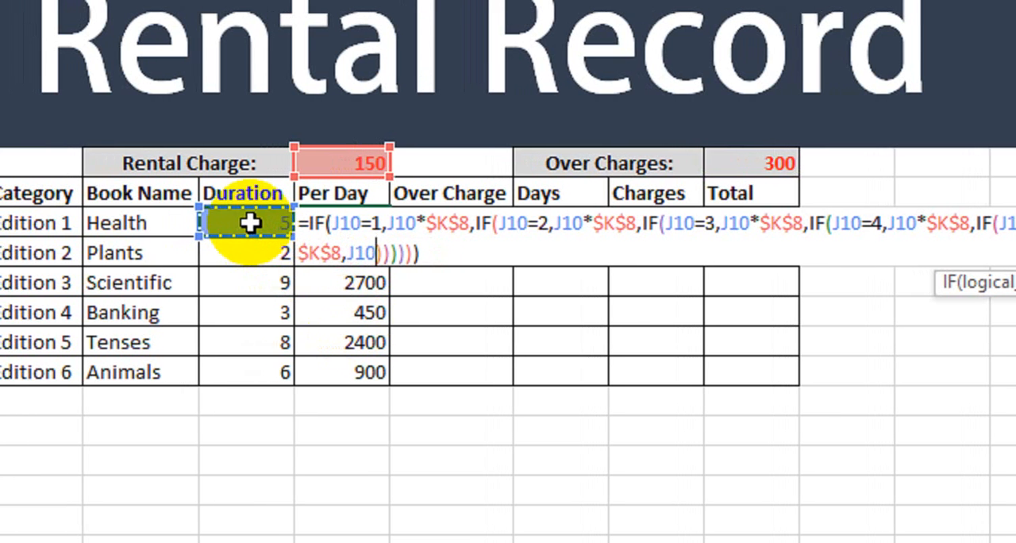
pyautogui.write('*')
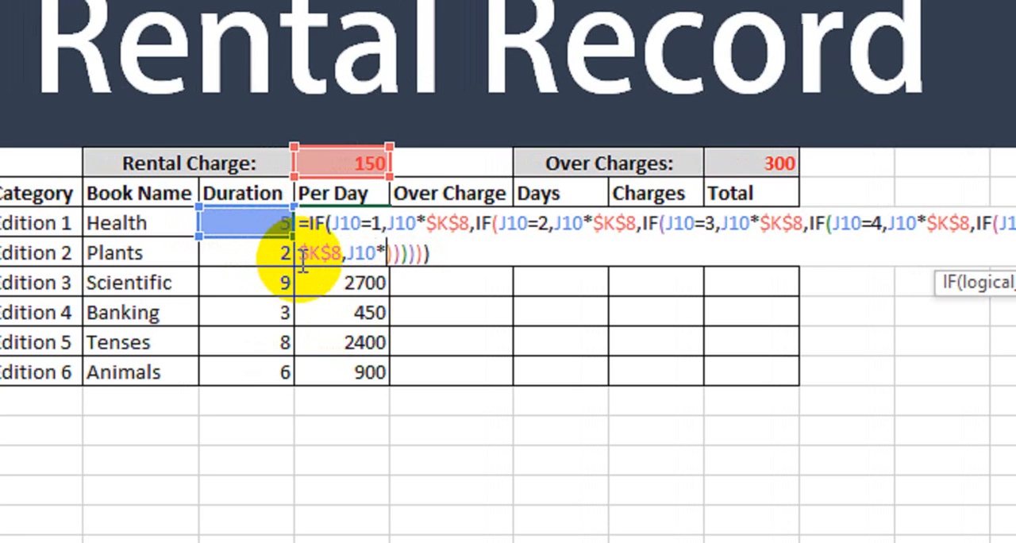
pyautogui.click(343, 164)
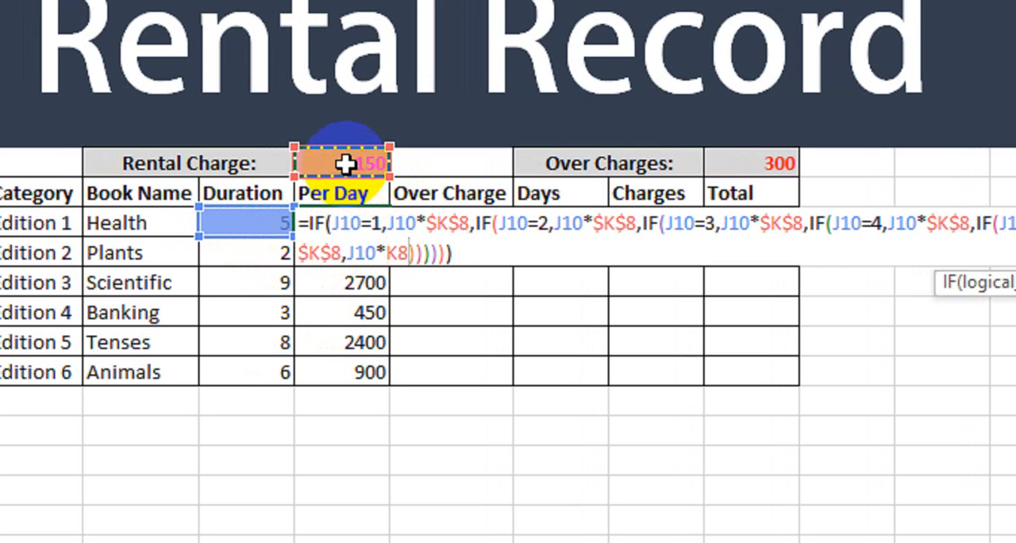
pyautogui.press('F4')
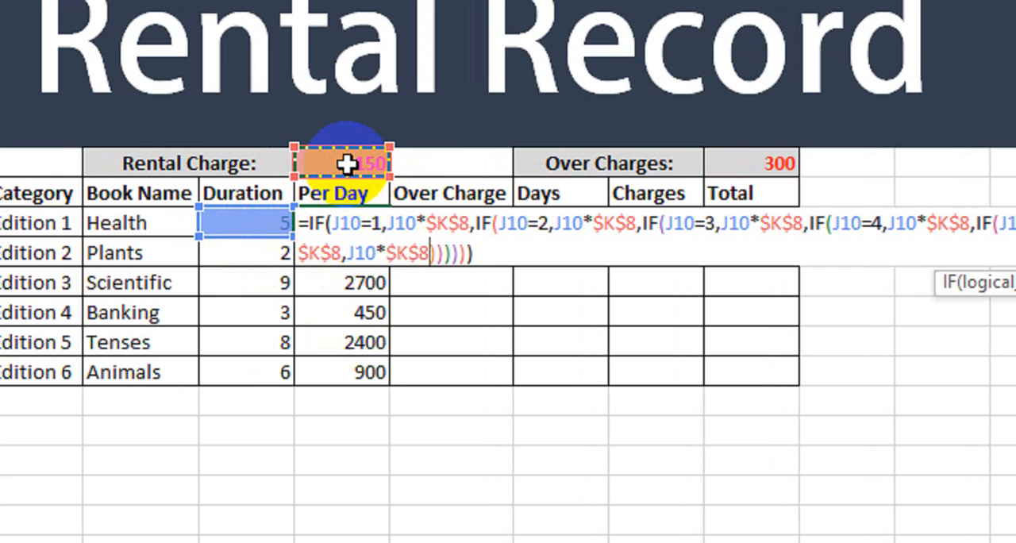
pyautogui.moveTo(428, 253); pyautogui.dragTo(386, 252)
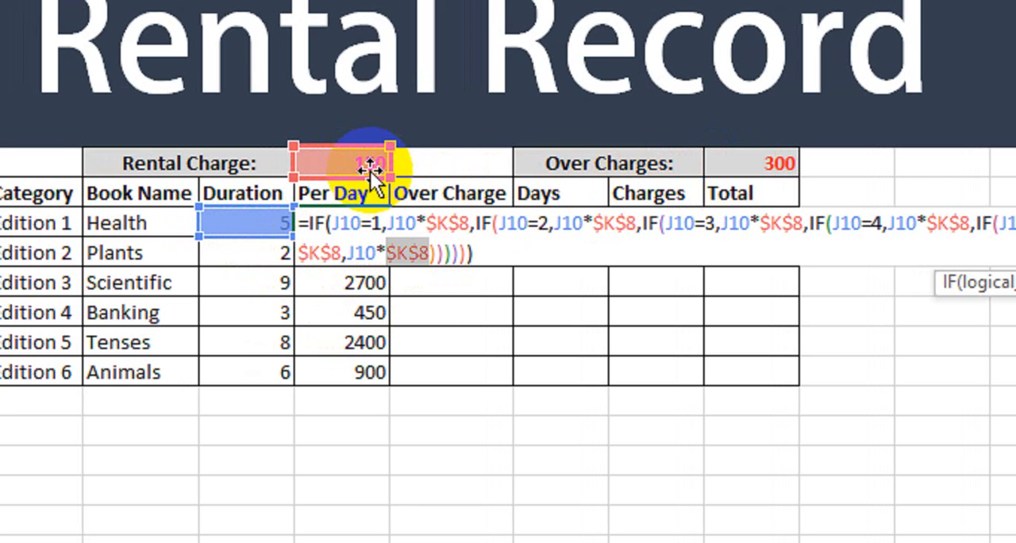
pyautogui.press('Return')
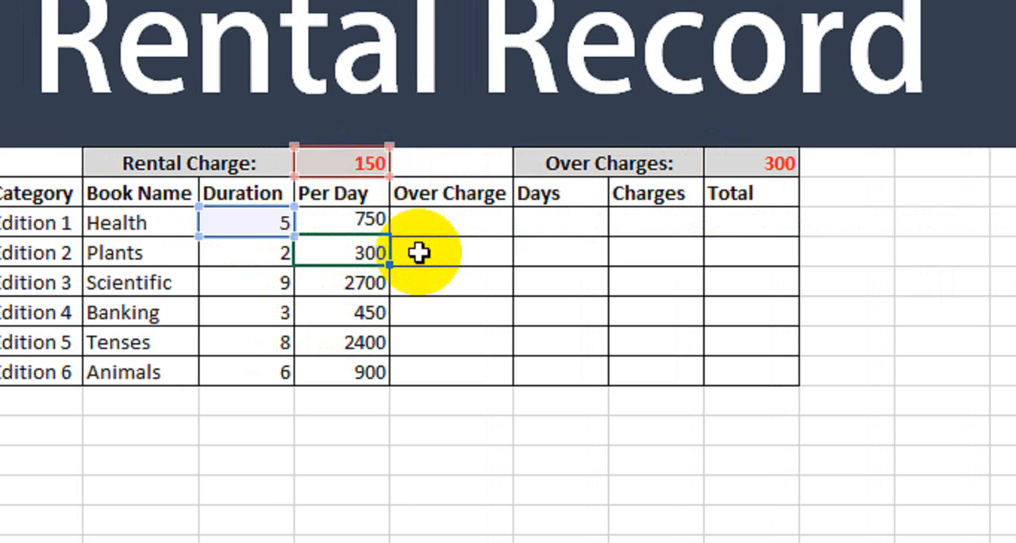
# Step: Fill the corrected Per Day formula down through the Animals row and check the Scientific row's duration
pyautogui.click(380, 224)
pyautogui.moveTo(390, 232); pyautogui.dragTo(376, 373)
pyautogui.click(288, 281)
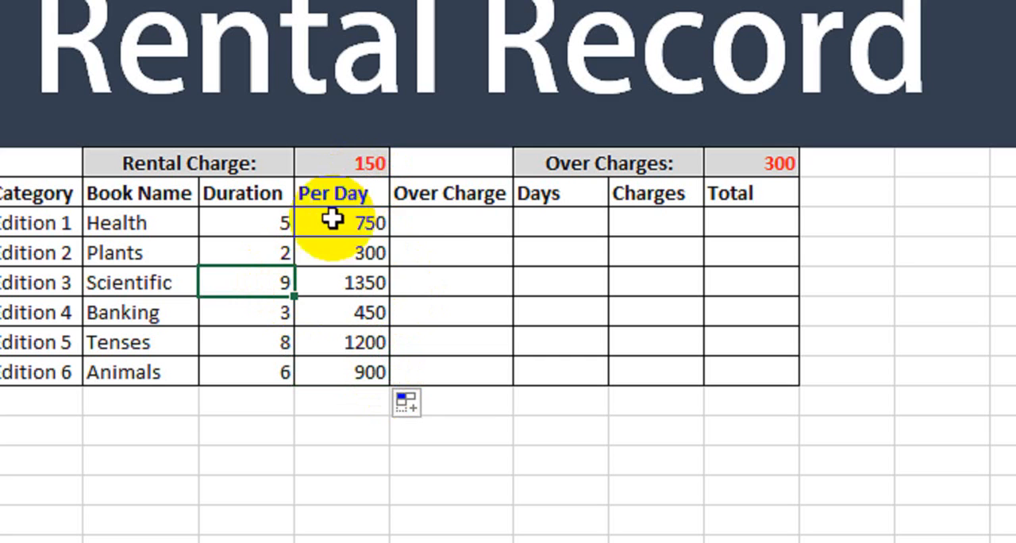
# Step: Enter =IF(J10<7,"",J10*$O$8) in the Health row's Over Charge cell
pyautogui.click(441, 225)
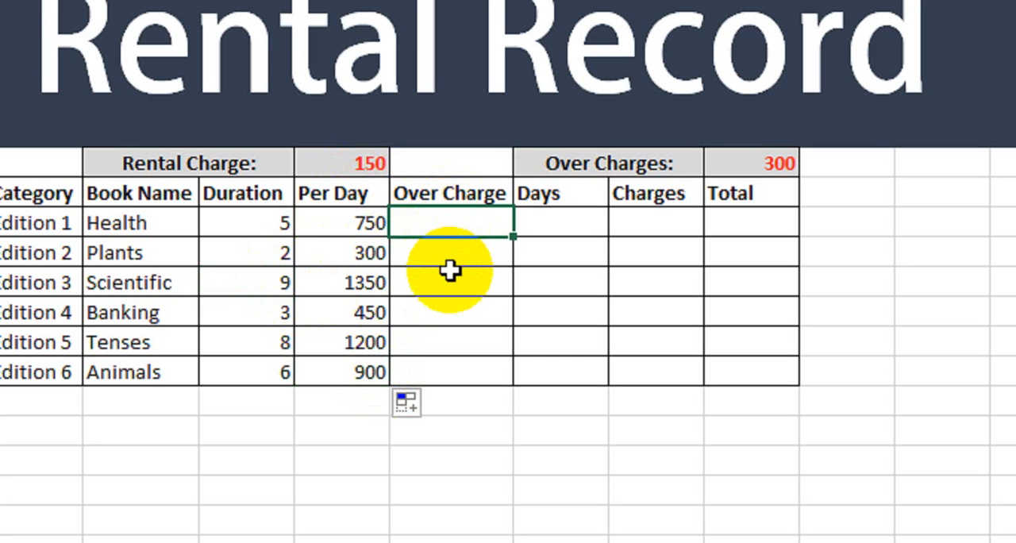
pyautogui.write('=if(')
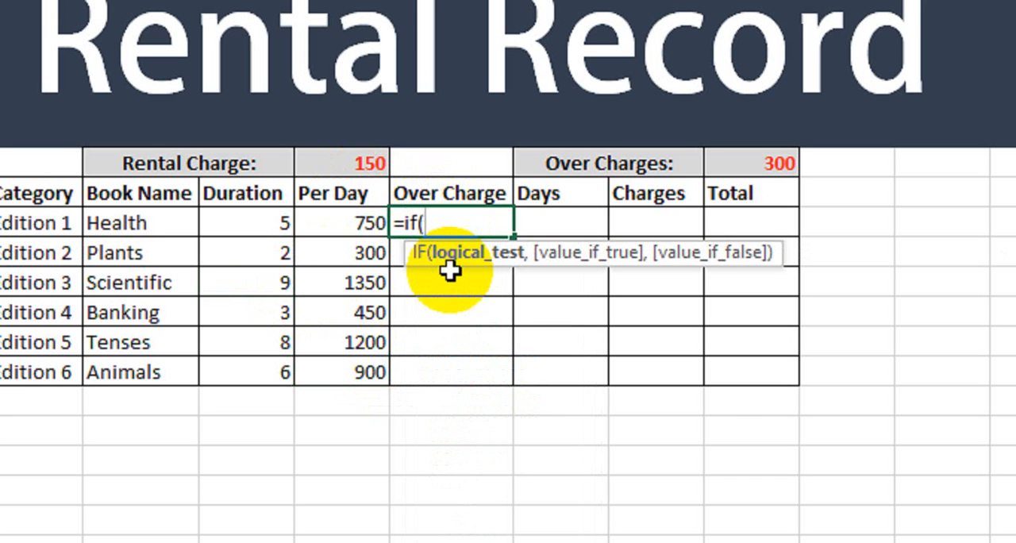
pyautogui.click(266, 223)
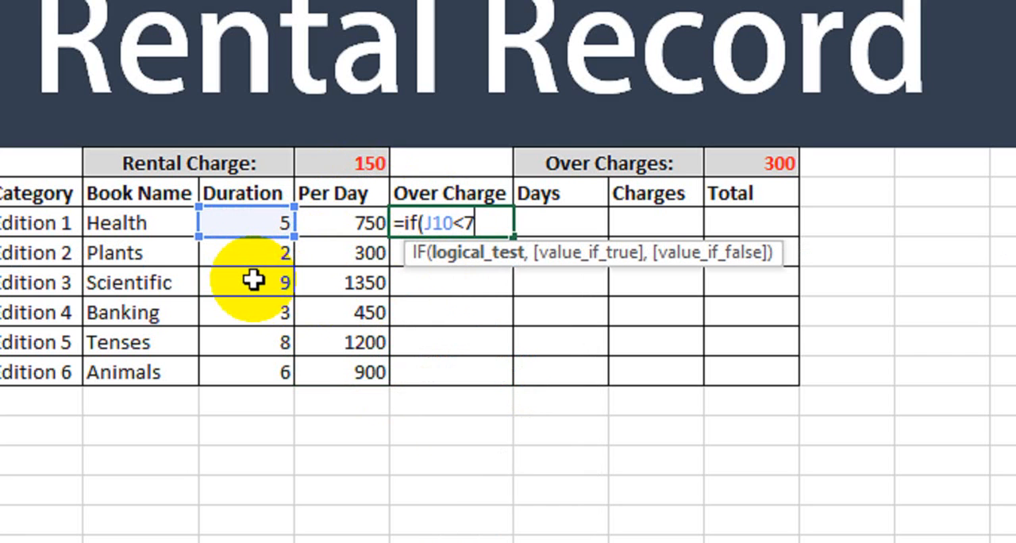
pyautogui.write('<7')
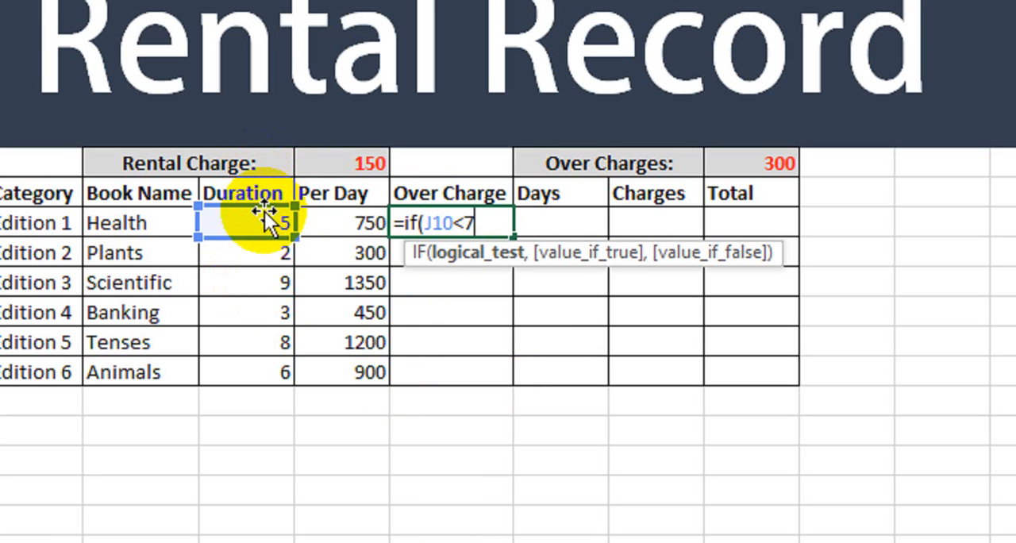
pyautogui.write(',')
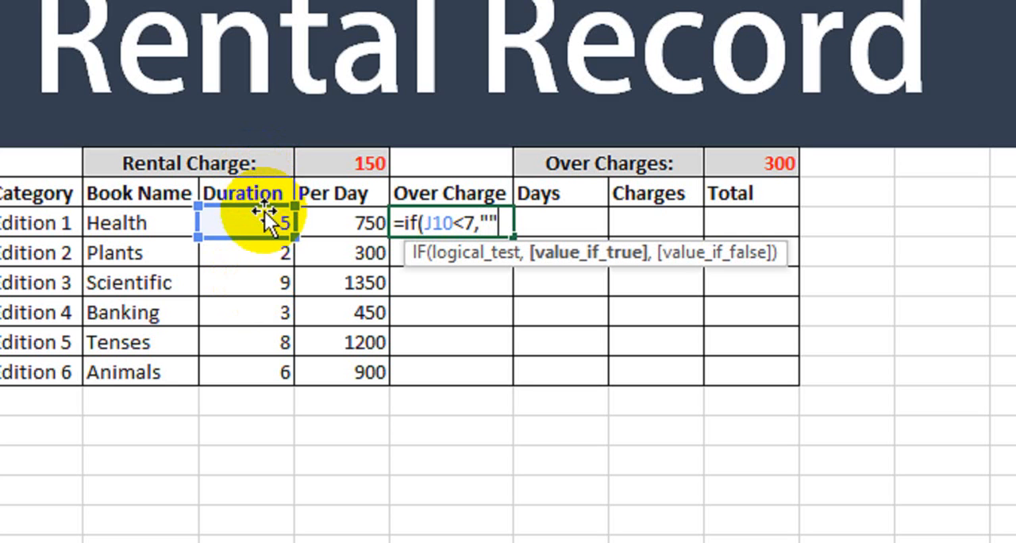
pyautogui.write('"",')
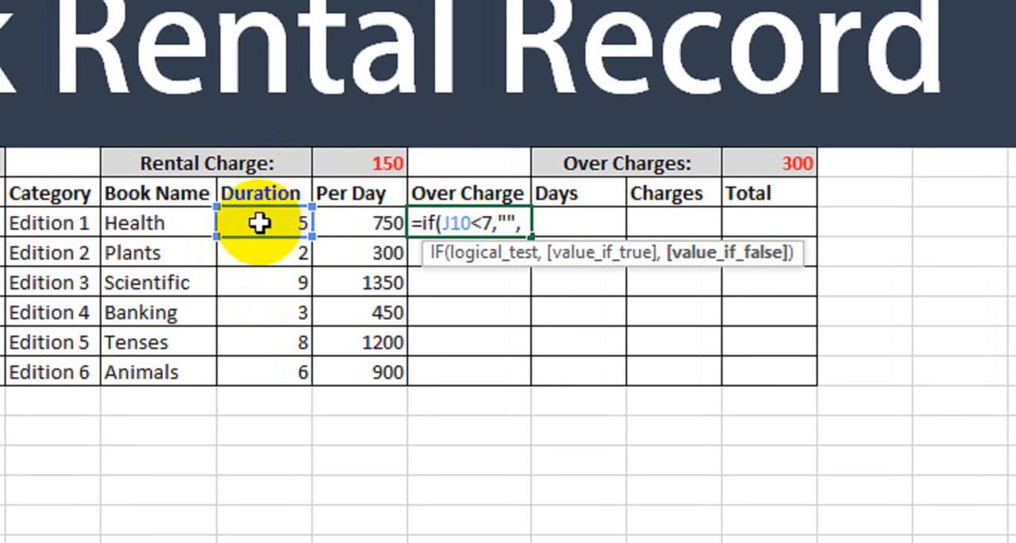
pyautogui.click(260, 223)
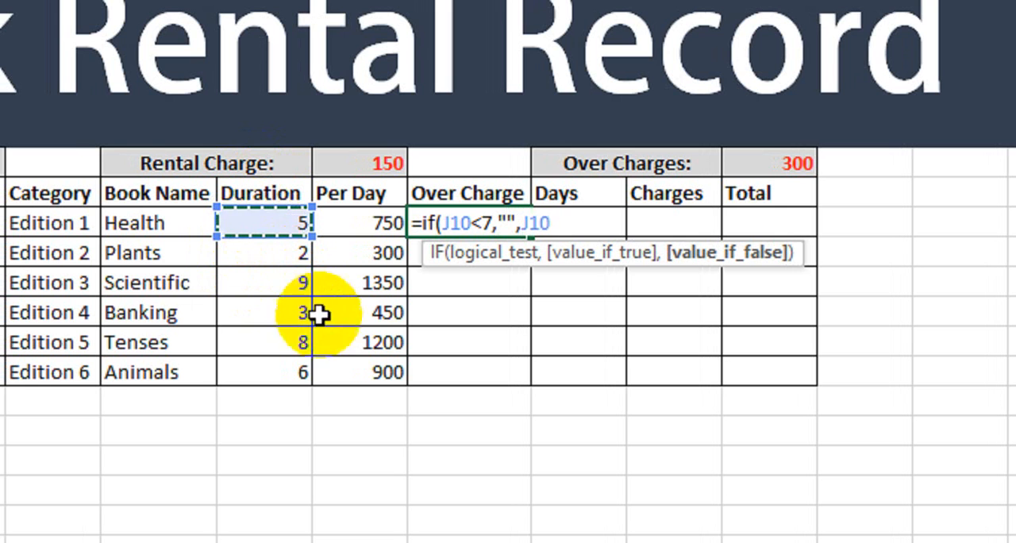
pyautogui.write('*')
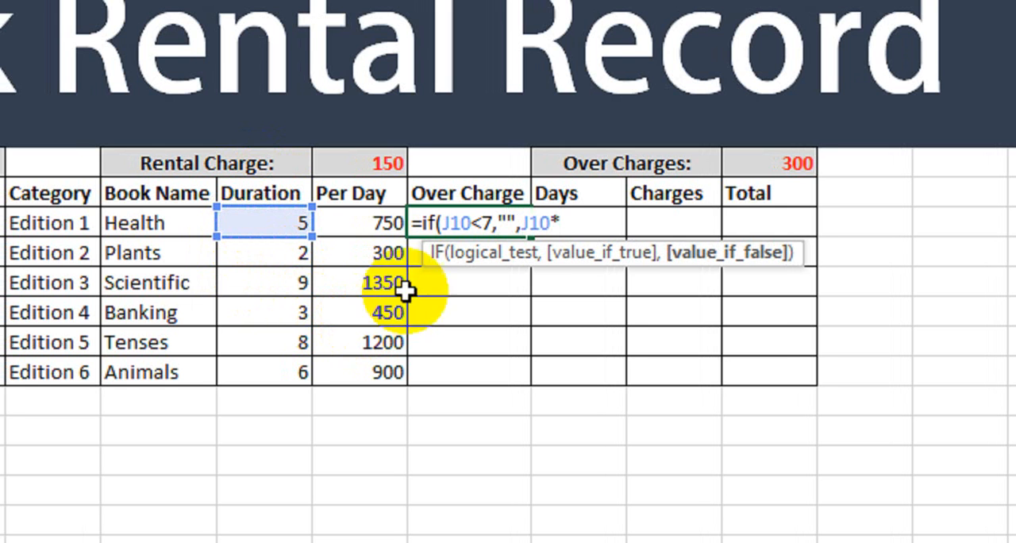
pyautogui.click(762, 165)
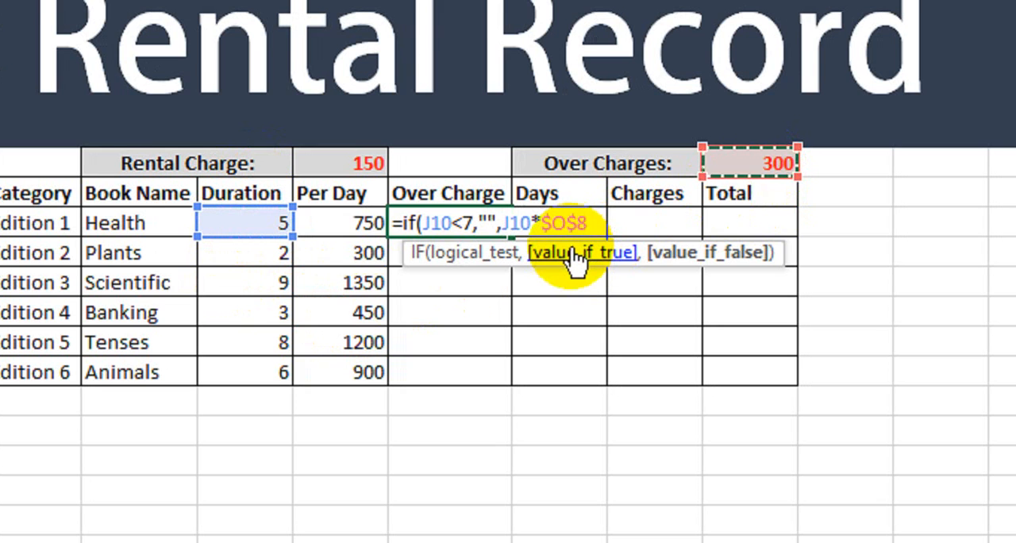
pyautogui.write(')')
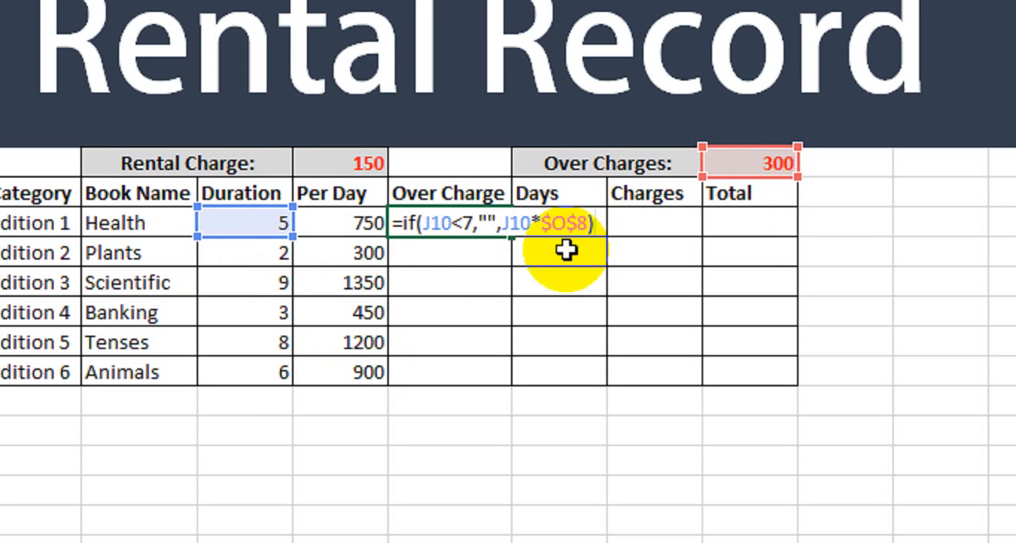
pyautogui.press('Return')
# Step: Fill the Over Charge formula down through the Animals row and inspect the Scientific row's duration and formula
pyautogui.click(460, 225)
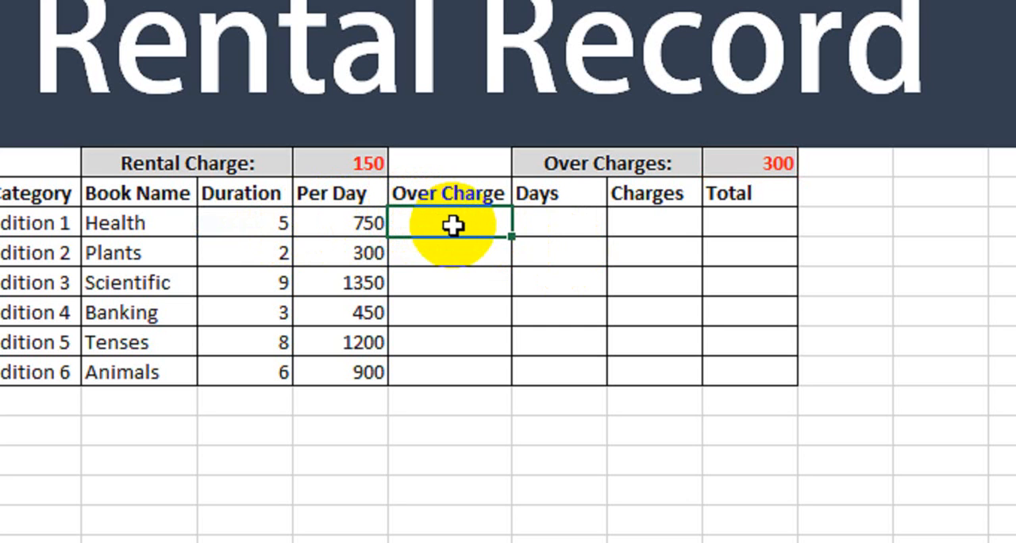
pyautogui.moveTo(512, 236); pyautogui.dragTo(506, 263)
pyautogui.moveTo(496, 383); pyautogui.dragTo(497, 380)
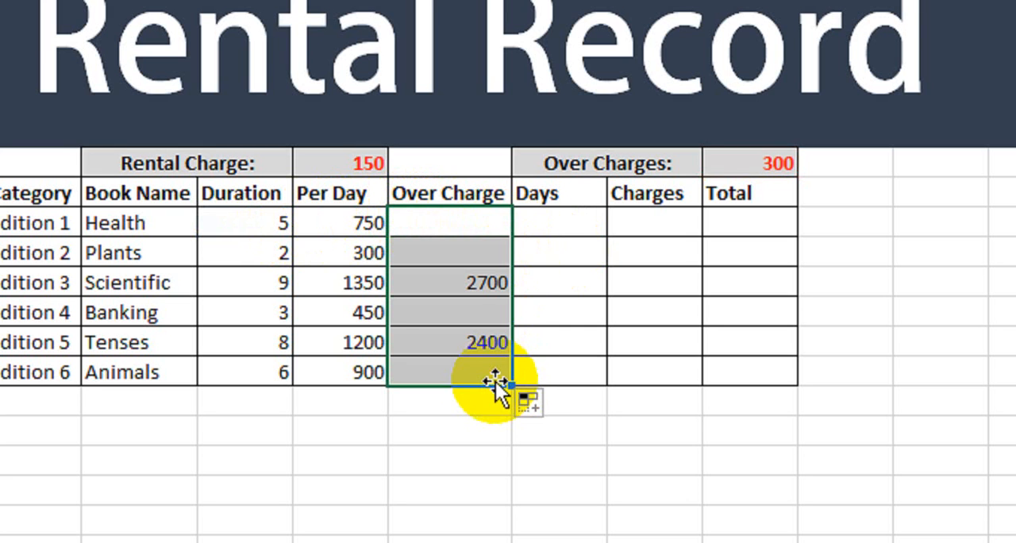
pyautogui.click(270, 291)
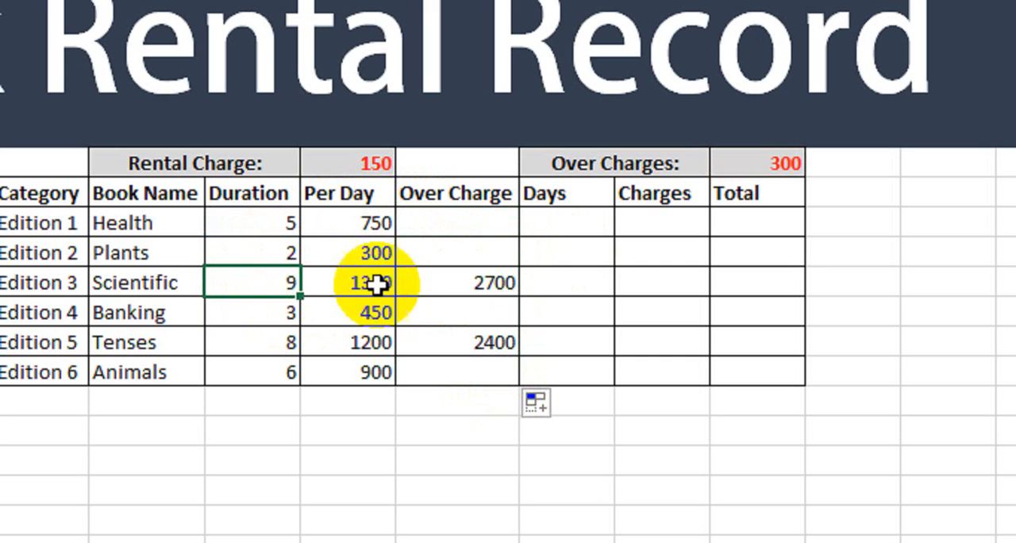
pyautogui.doubleClick(458, 281)
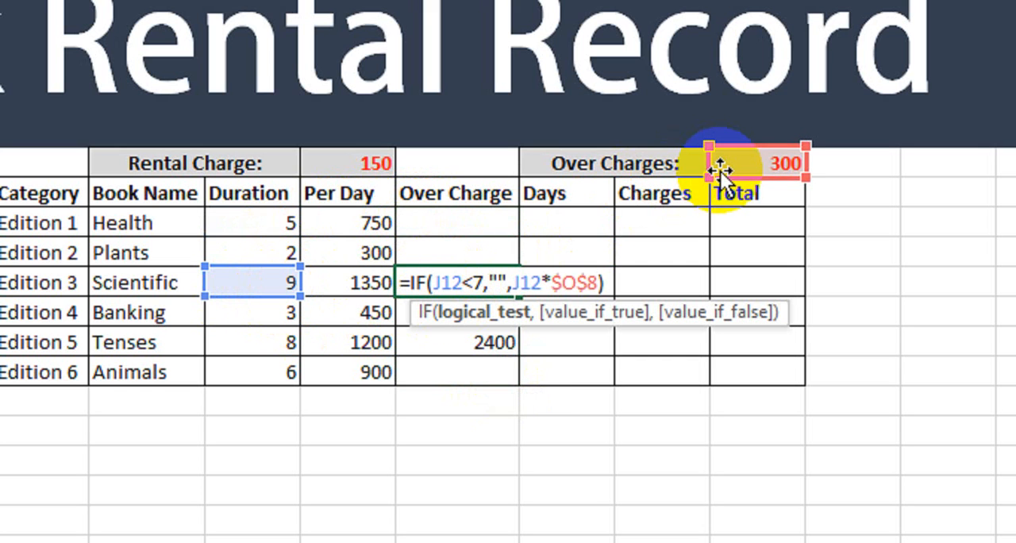
pyautogui.press('Escape')
pyautogui.press('Return')
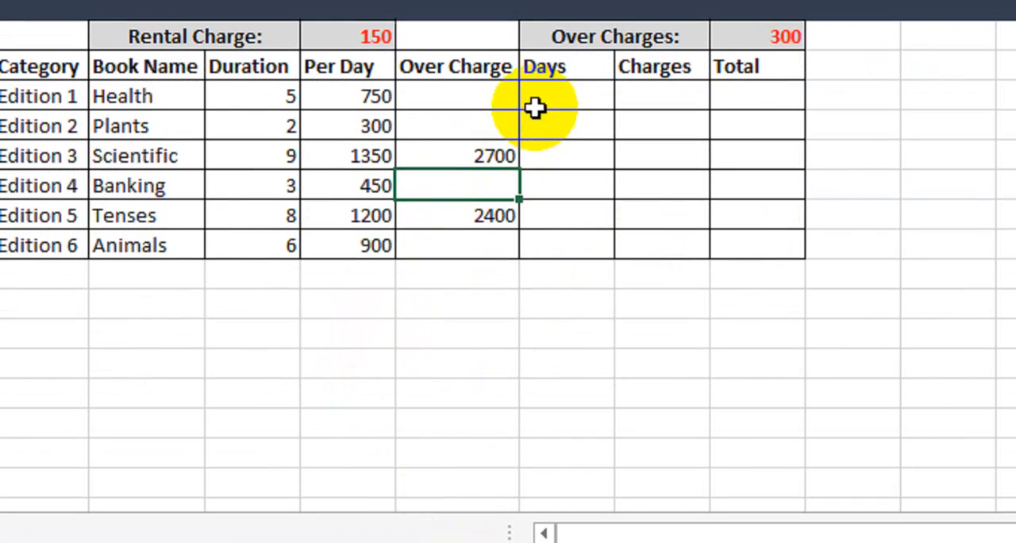
# Step: Enter =IF(J10>7,(J10-7),"") in the Health row's Days cell to count the days beyond seven
pyautogui.click(546, 100)
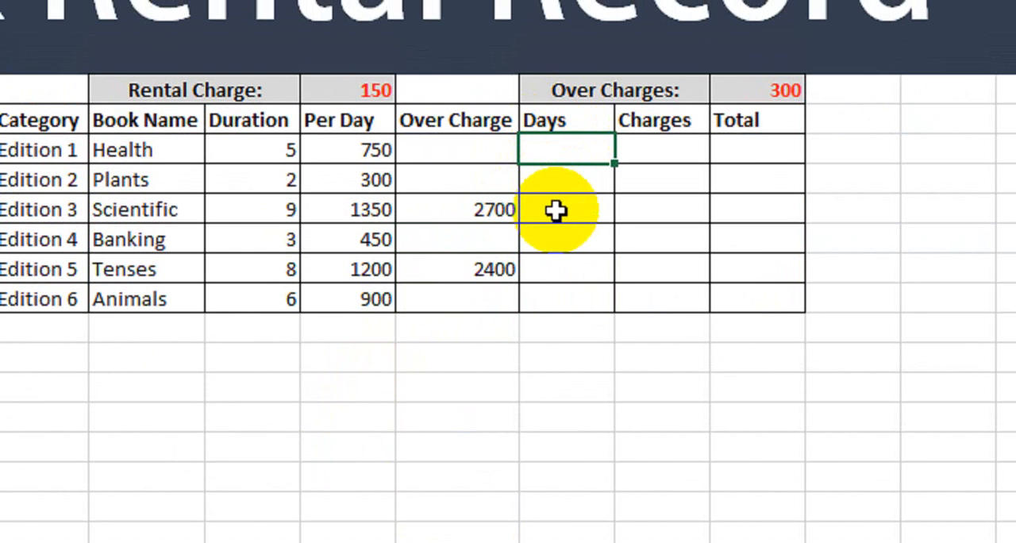
pyautogui.write('=if(')
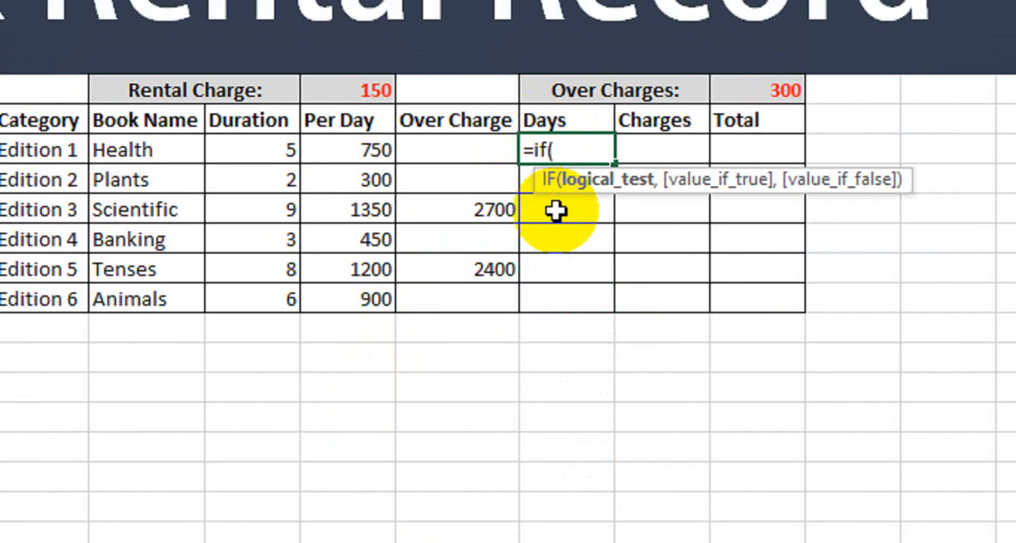
pyautogui.click(275, 150)
pyautogui.write('>')
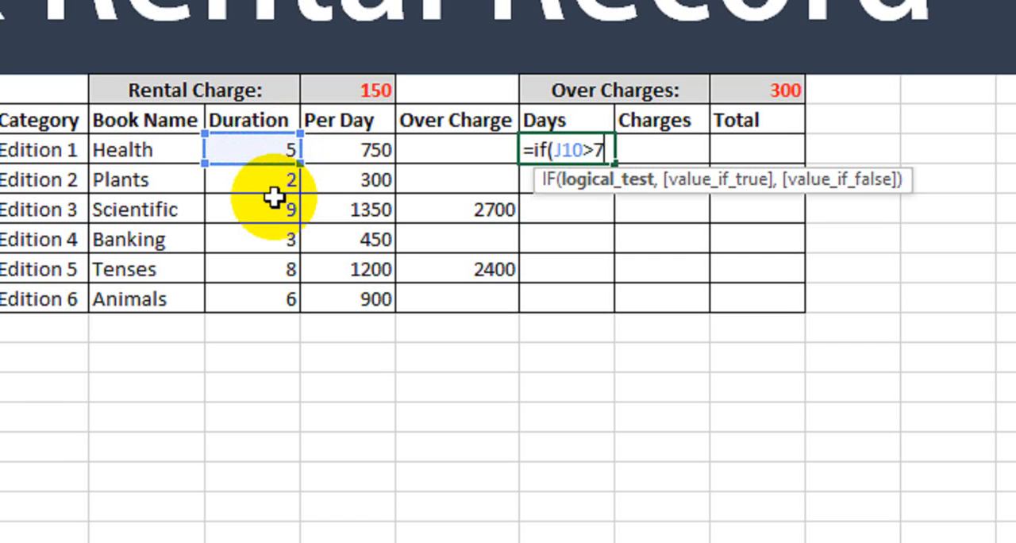
pyautogui.write('7,')
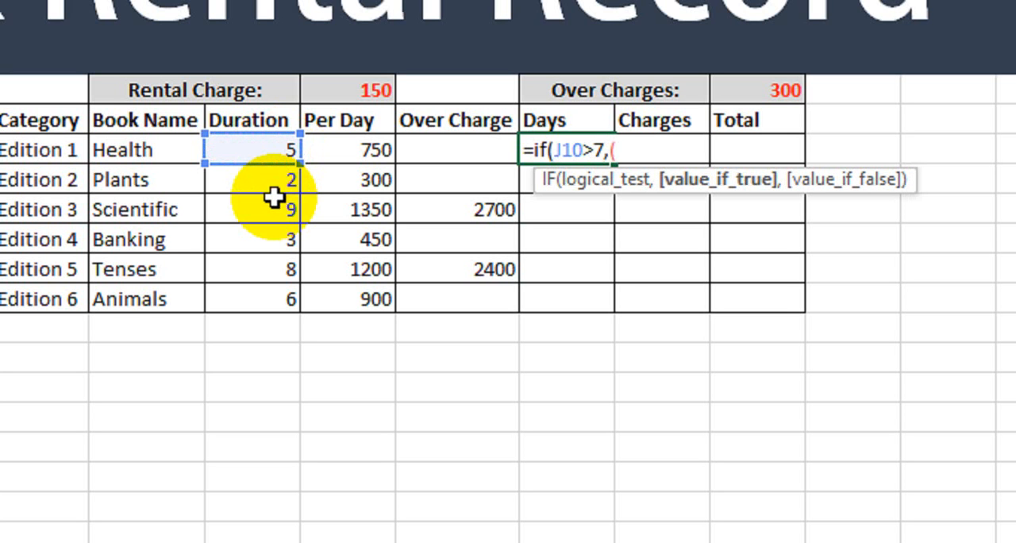
pyautogui.write('(')
pyautogui.click(279, 150)
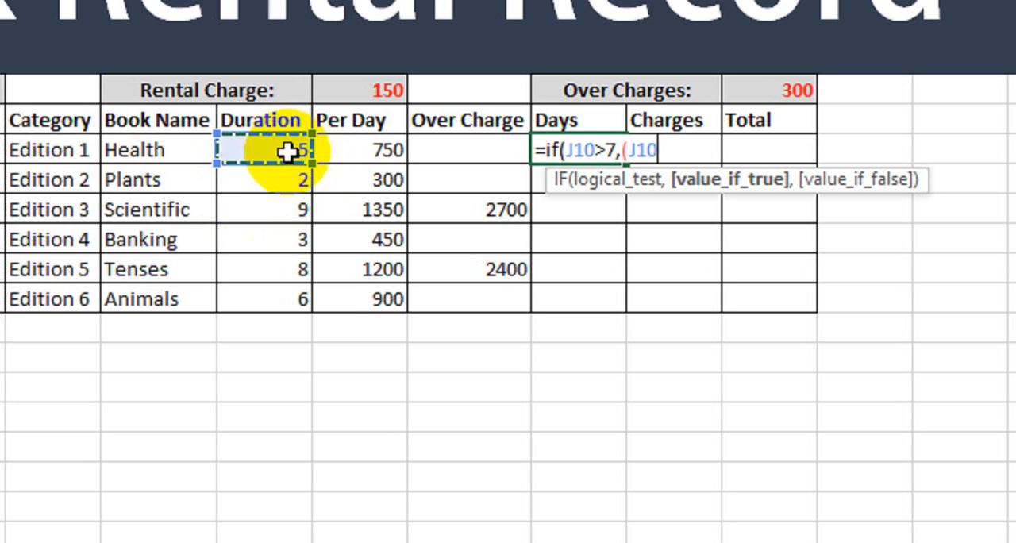
pyautogui.write('-')
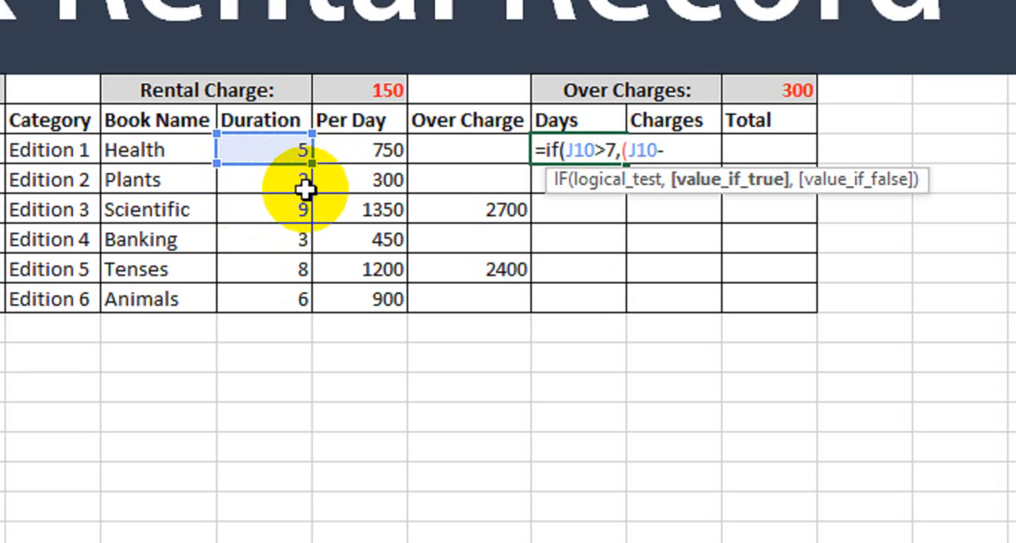
pyautogui.write('7')
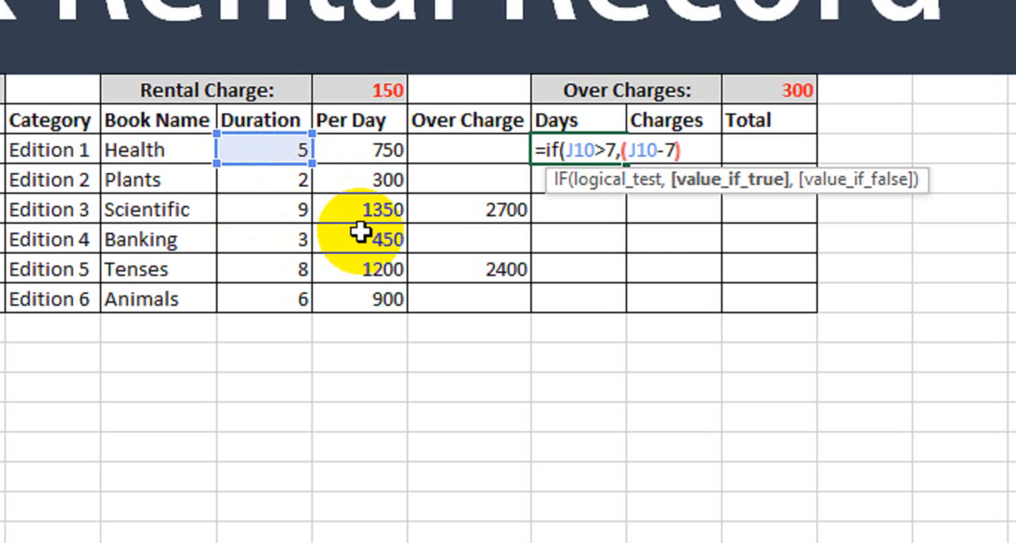
pyautogui.write('),')
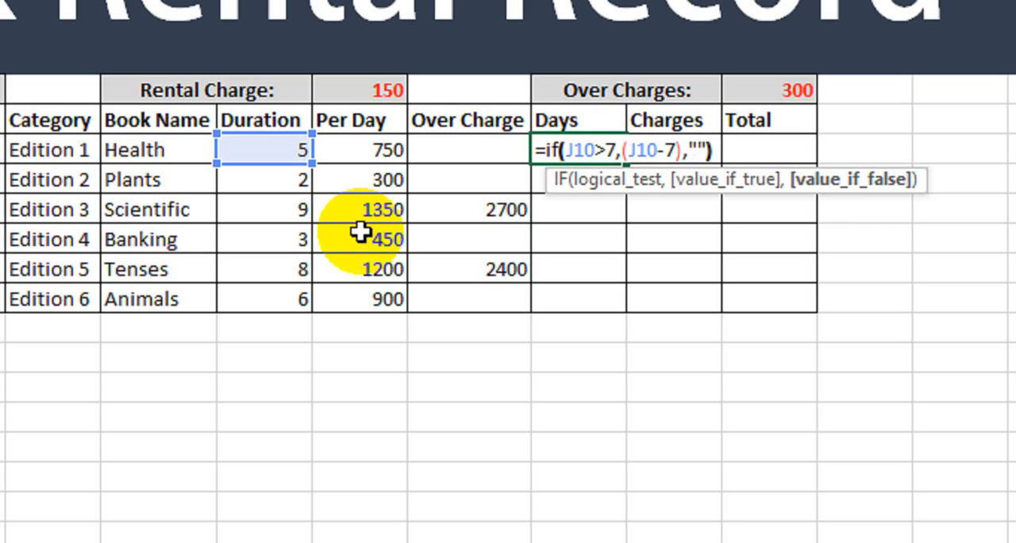
pyautogui.press('Return')
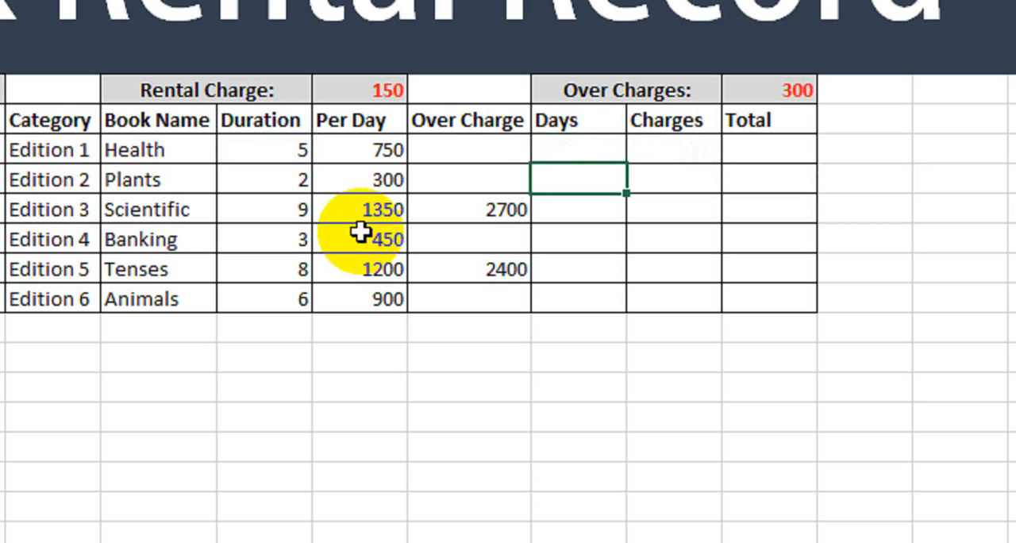
# Step: Fill the Days formula down through the Animals row and check the Scientific row's extra days
pyautogui.click(556, 146)
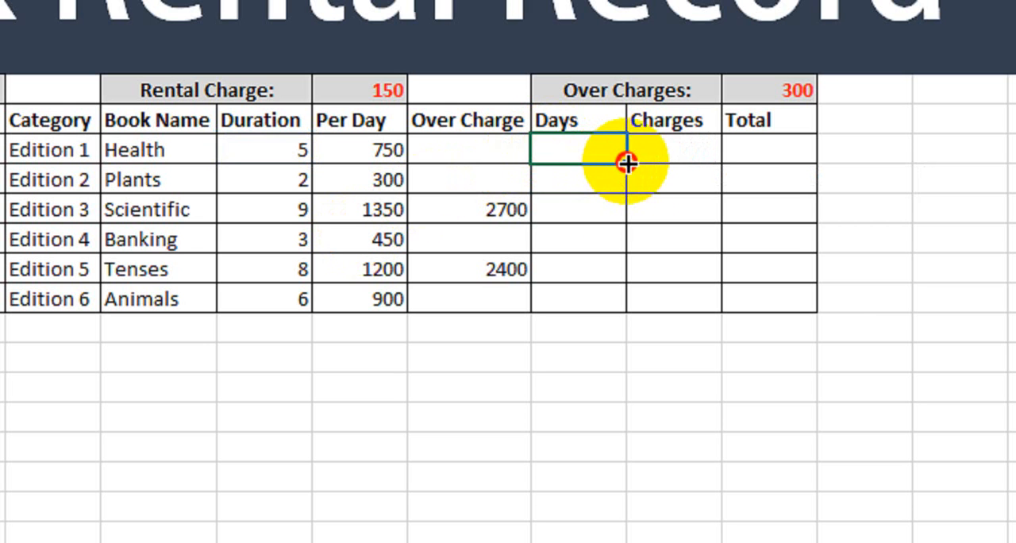
pyautogui.moveTo(627, 162); pyautogui.dragTo(615, 313)
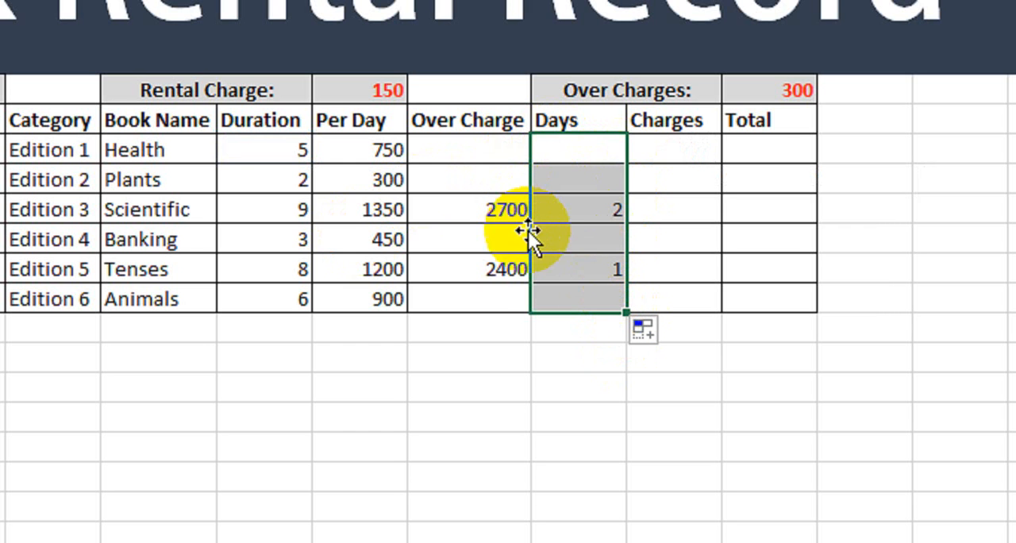
pyautogui.click(566, 210)
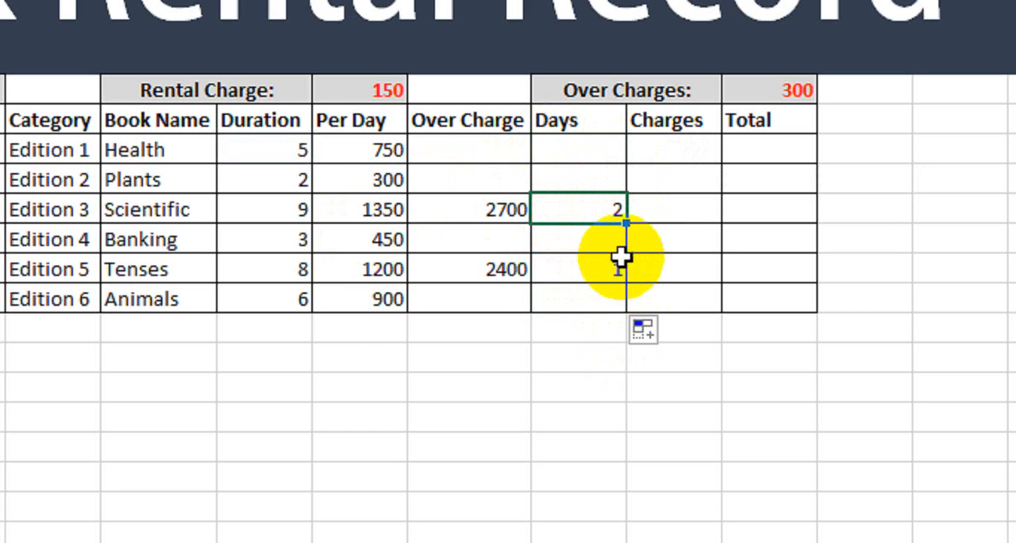
# Step: Enter =(M10*$O$8) in the Health row's Charges cell to multiply the extra days by the over-charge rate
pyautogui.click(673, 159)
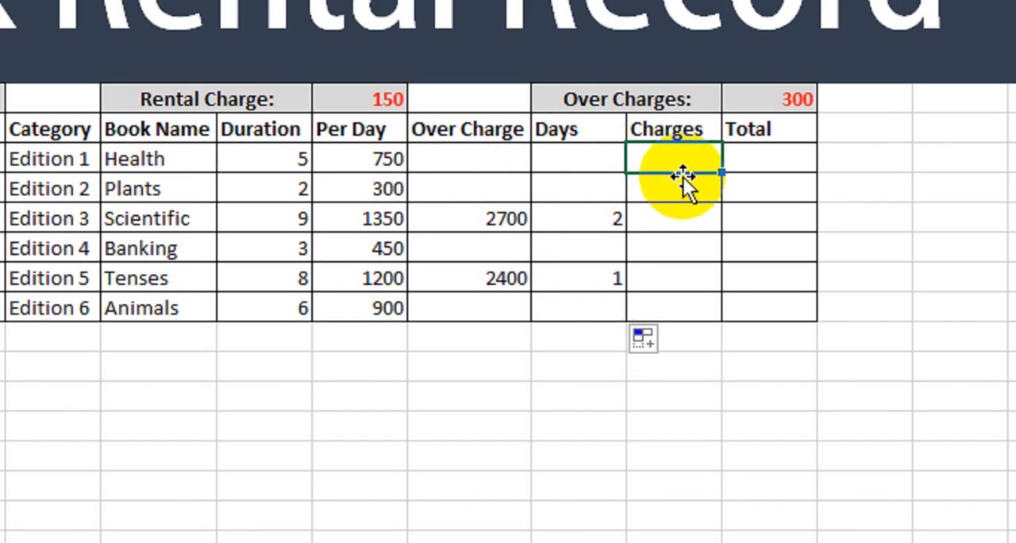
pyautogui.write('=')
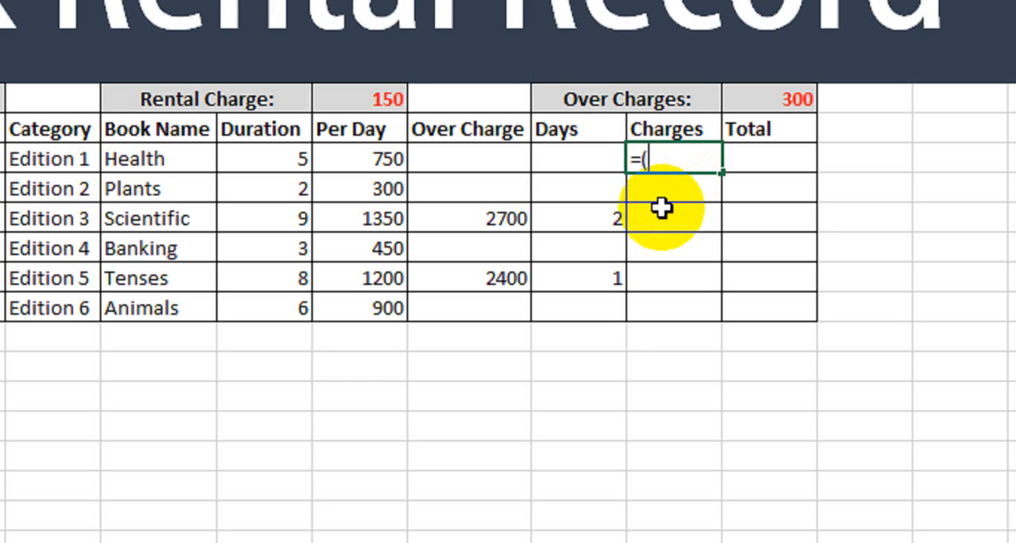
pyautogui.write('(')
pyautogui.click(594, 163)
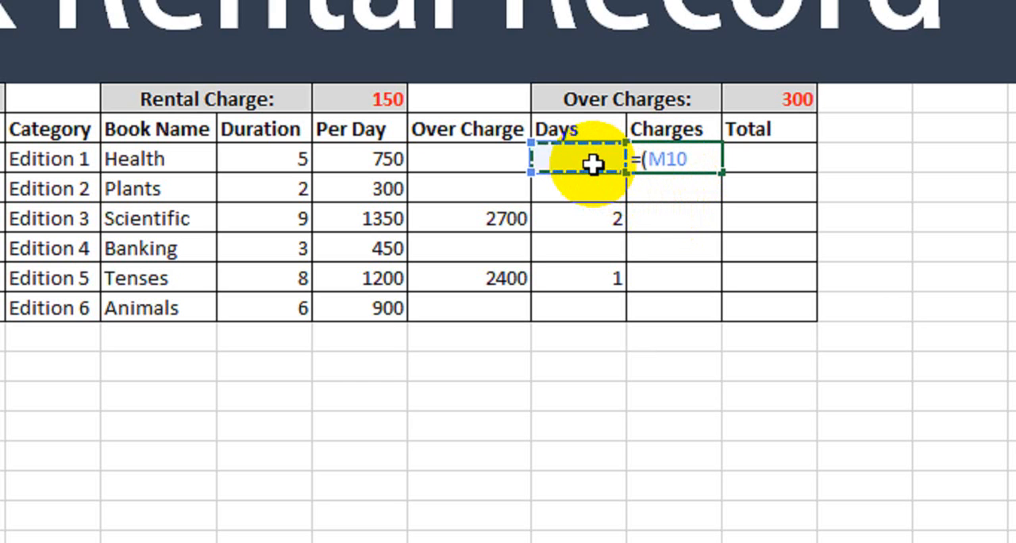
pyautogui.write('*')
pyautogui.click(777, 103)
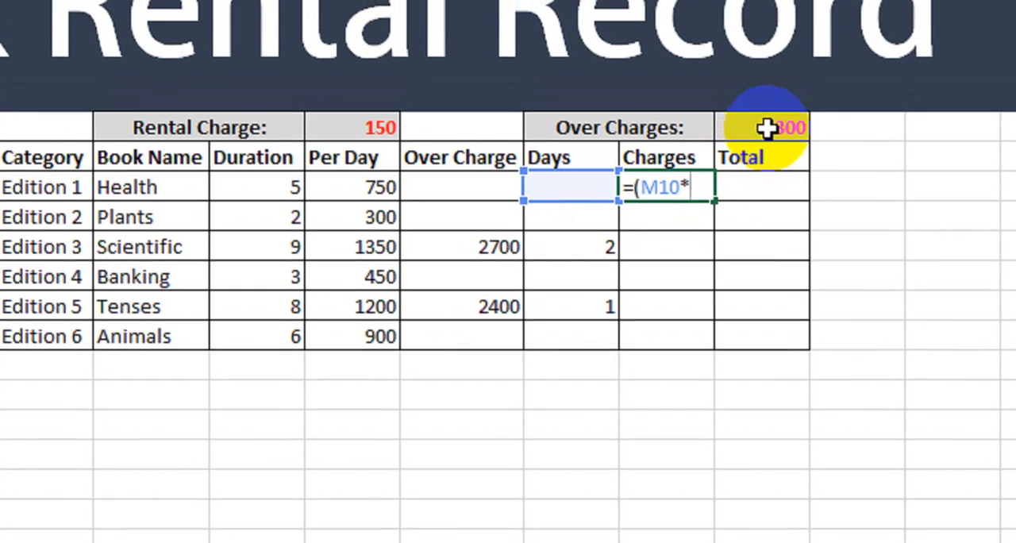
pyautogui.press('F4')
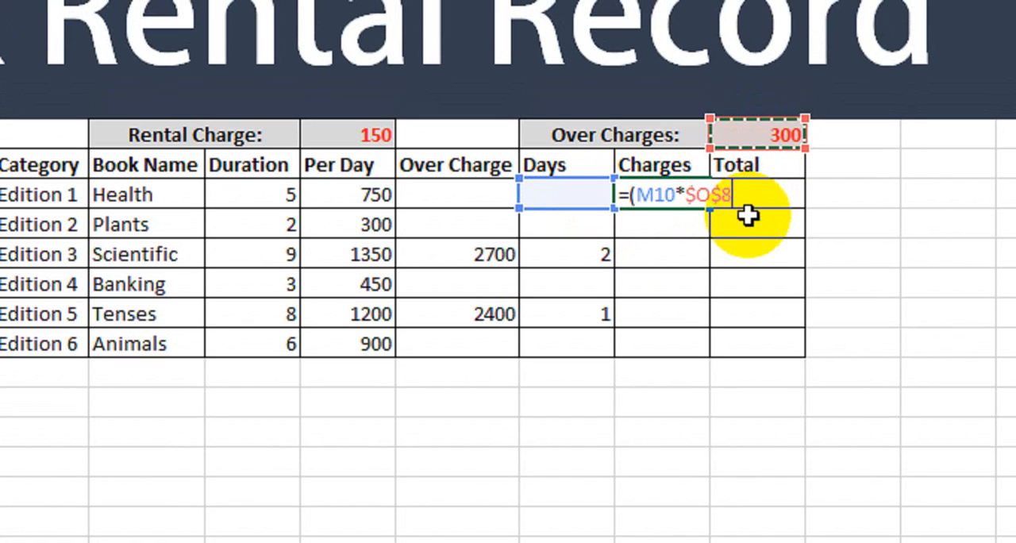
pyautogui.write(')')
pyautogui.press('Return')
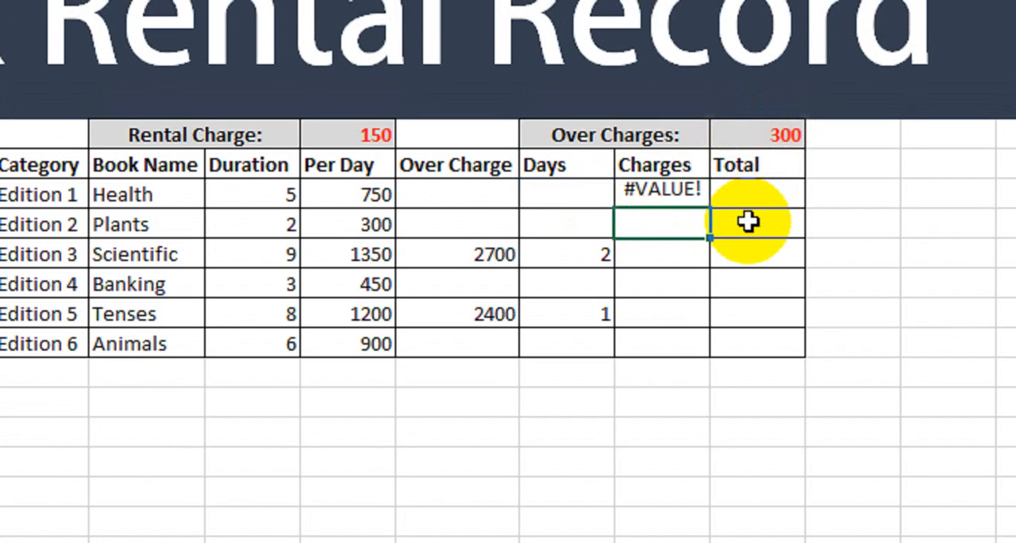
# Step: Fill the Charges formula down through the Animals row and check the Scientific row's charge
pyautogui.click(684, 193)
pyautogui.moveTo(710, 209); pyautogui.dragTo(693, 352)
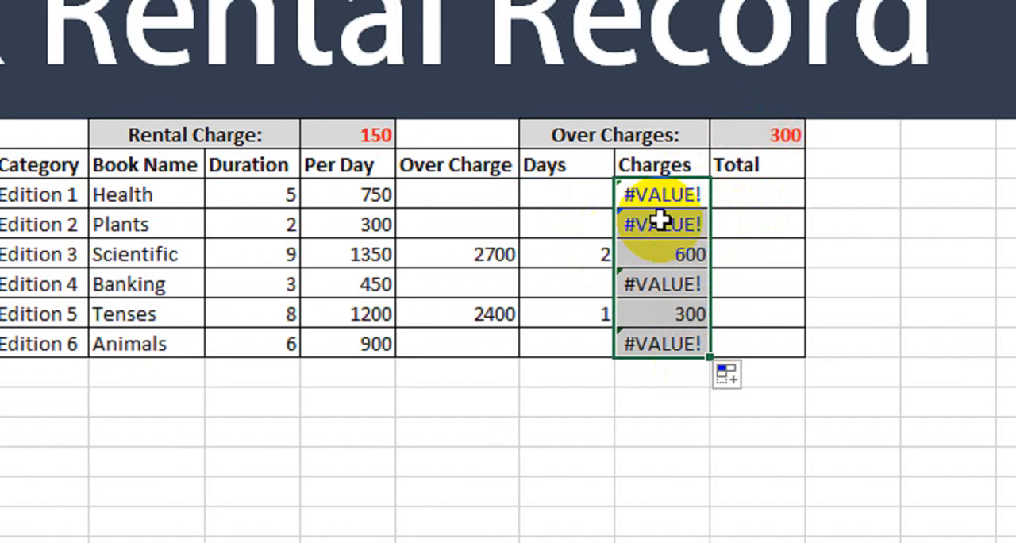
pyautogui.click(662, 254)
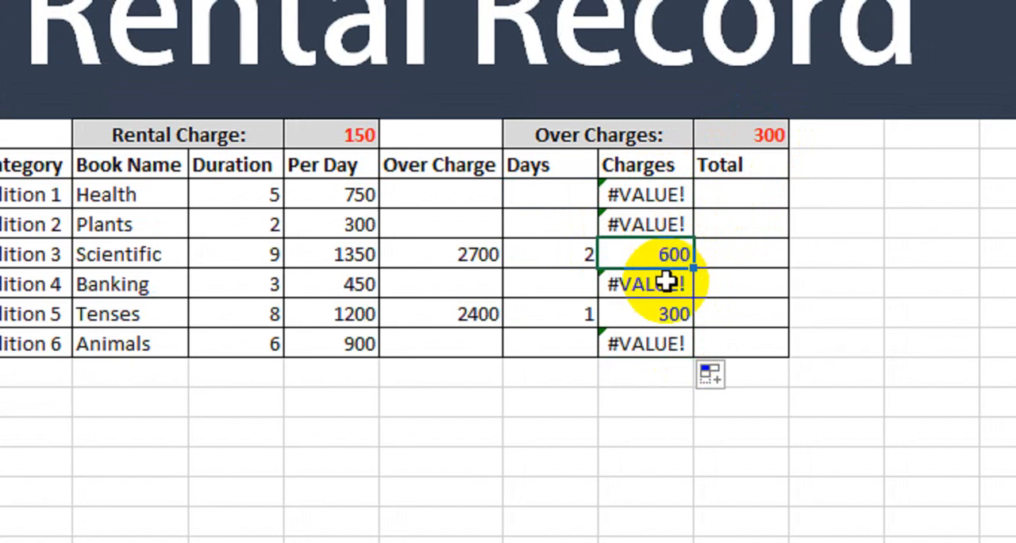
# Step: Change the Health row's Charges formula to =IFERROR((M10*$O$8),"") and fill it down through the Animals row
pyautogui.click(645, 195)
pyautogui.doubleClick(637, 199)
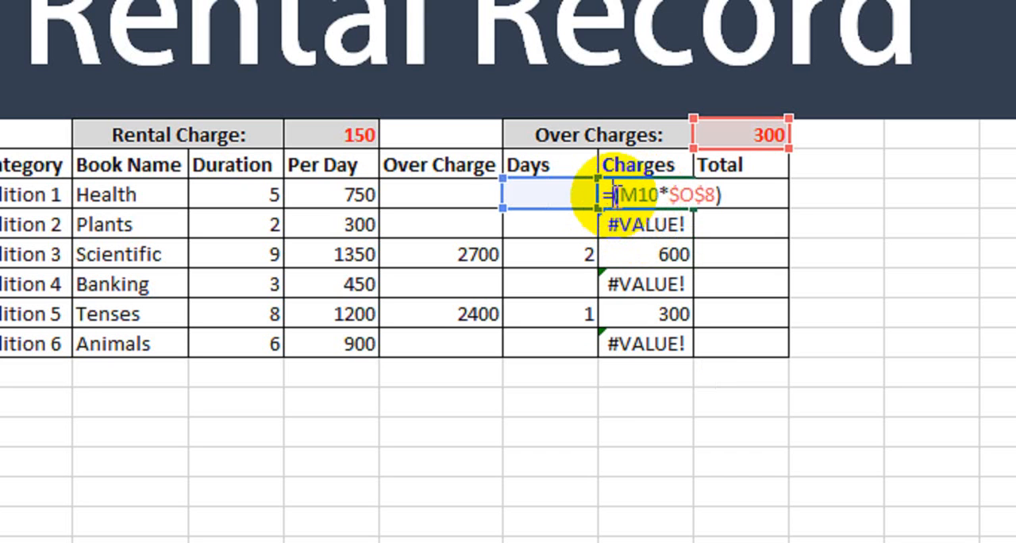
pyautogui.write('iferror')
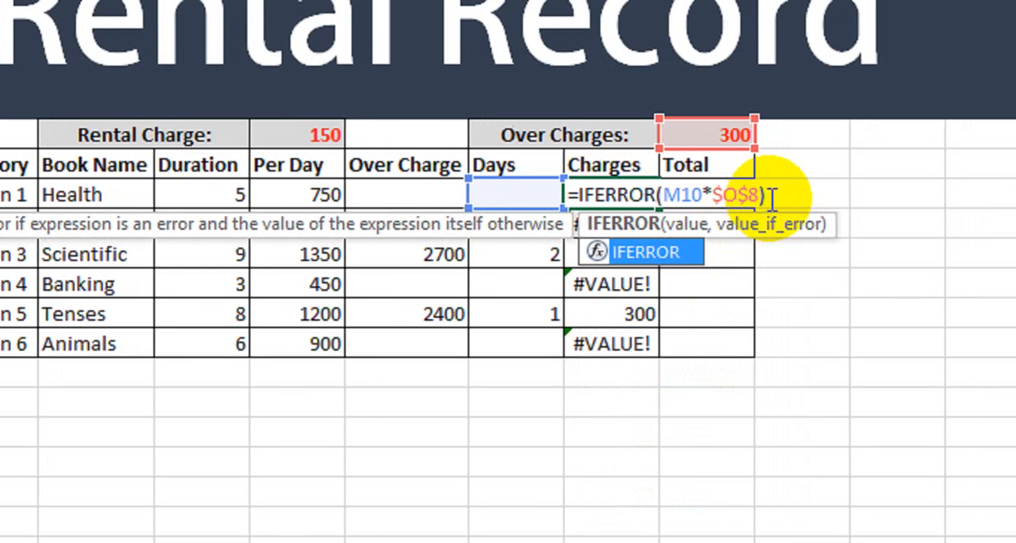
pyautogui.write('(')
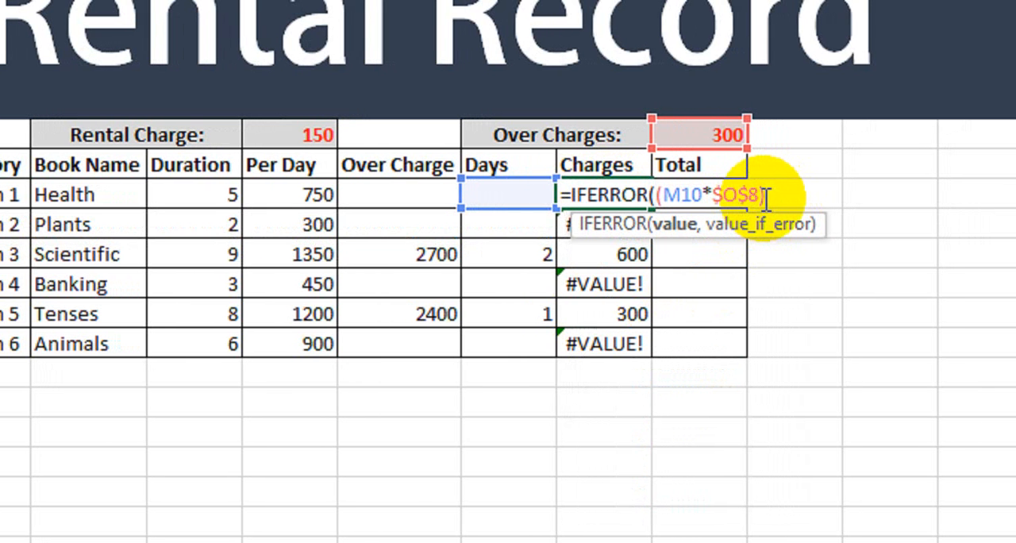
pyautogui.click(768, 196)
pyautogui.write(',')
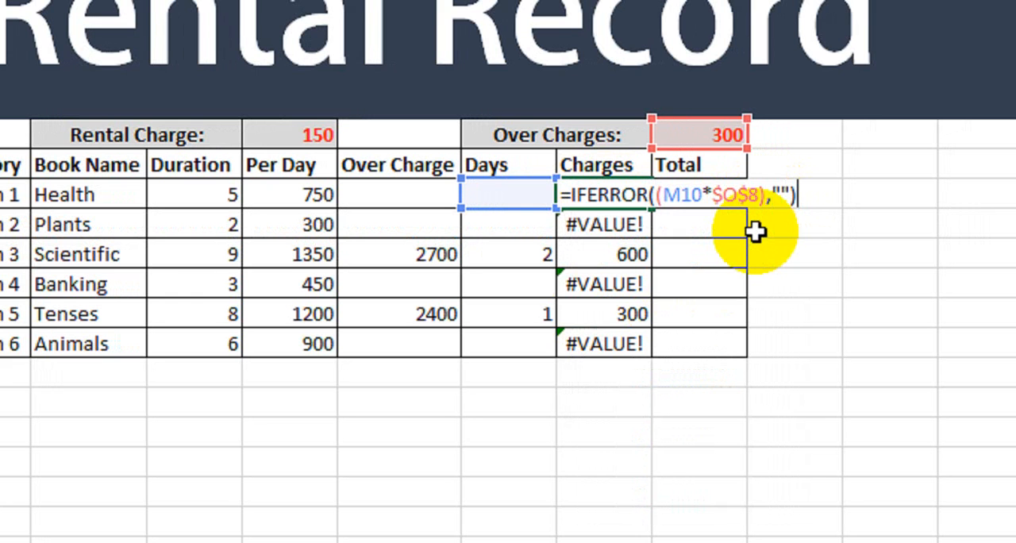
pyautogui.press('Return')
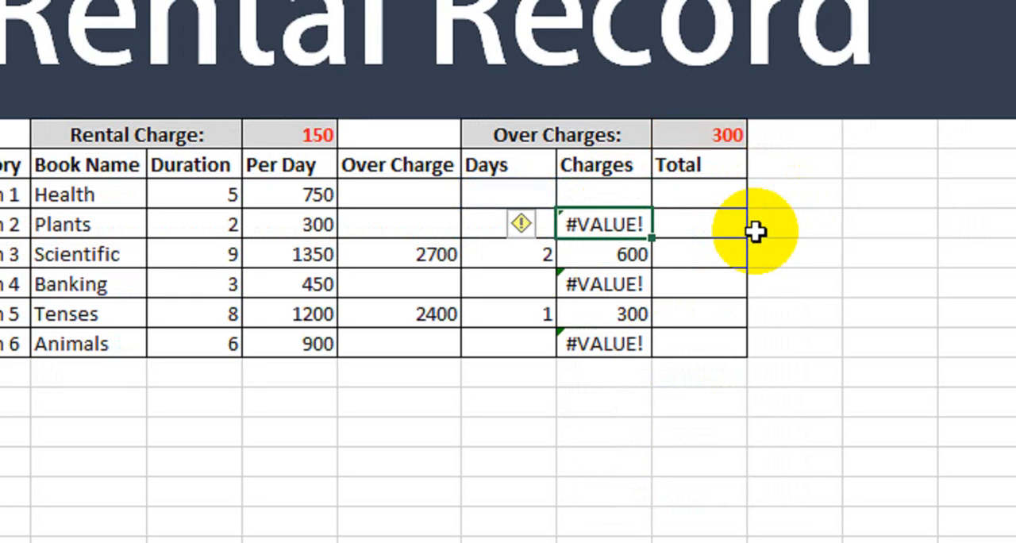
pyautogui.click(616, 195)
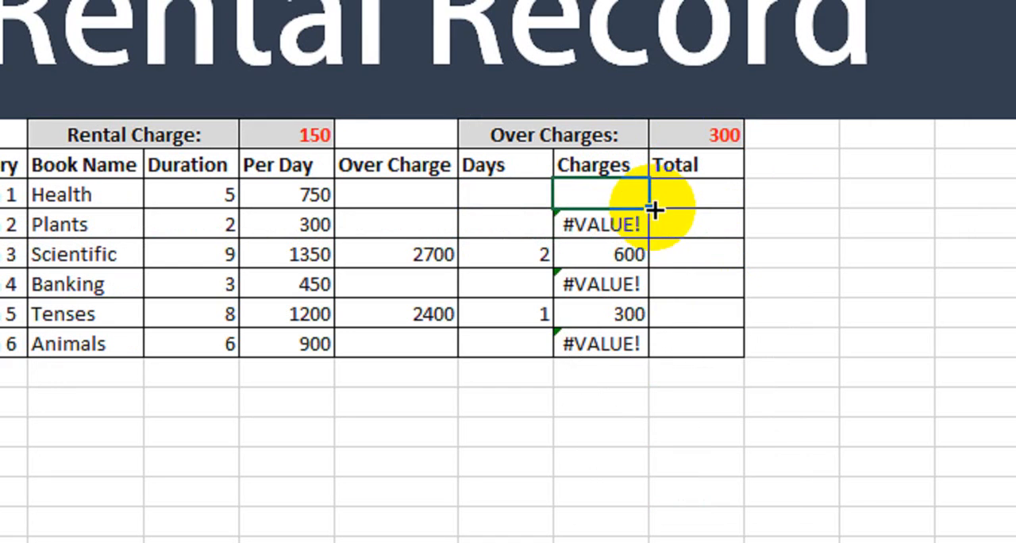
pyautogui.moveTo(649, 207); pyautogui.dragTo(630, 350)
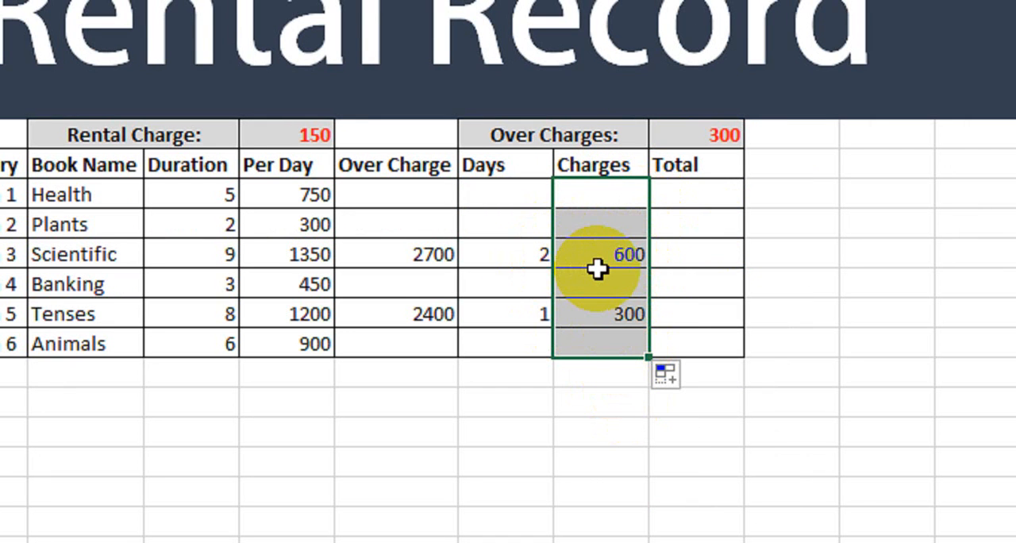
# Step: Enter =SUM(K10,L10) in the Health row's Total cell and fill it down through the Animals row
pyautogui.click(716, 200)
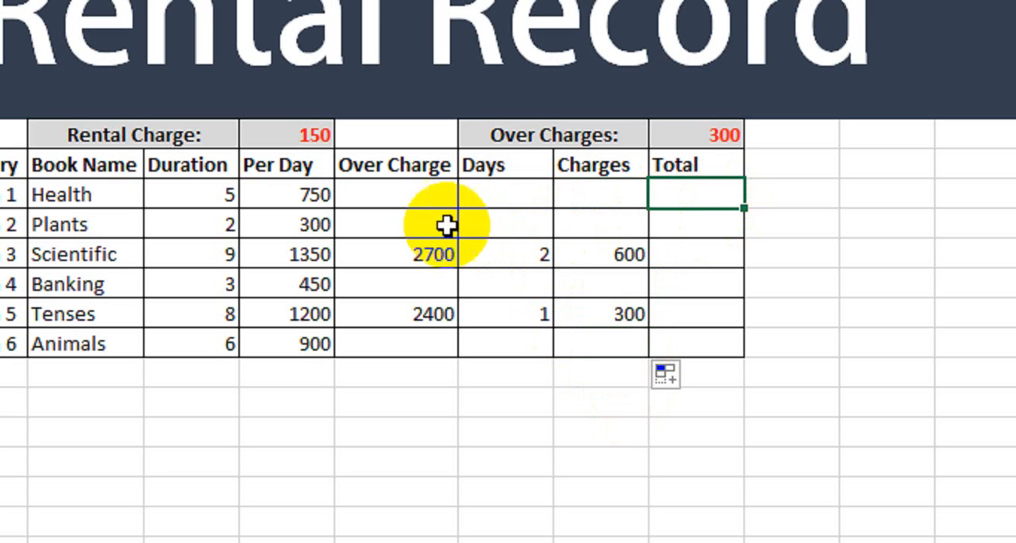
pyautogui.moveTo(447, 225); pyautogui.dragTo(416, 317)
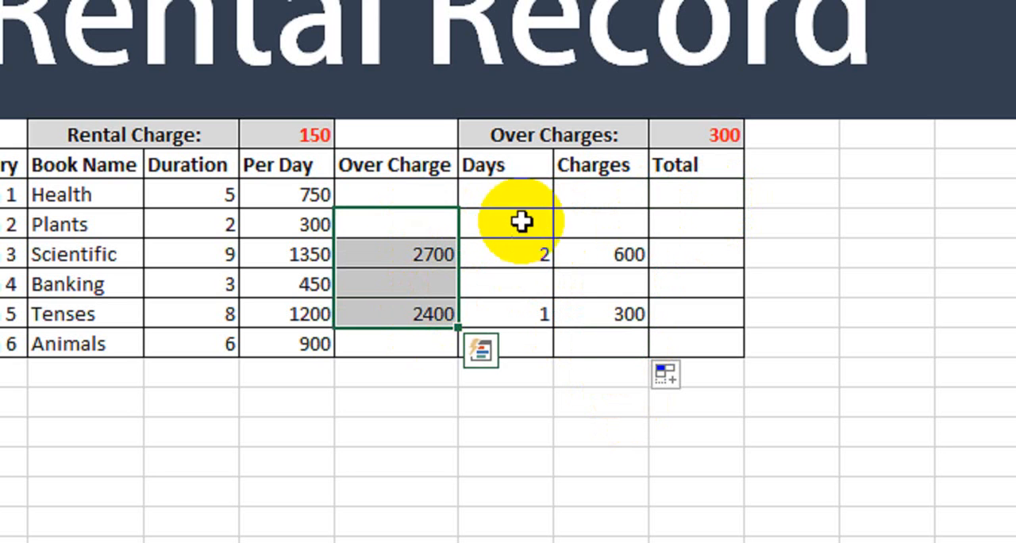
pyautogui.moveTo(522, 222); pyautogui.dragTo(510, 343)
pyautogui.moveTo(600, 222); pyautogui.dragTo(603, 341)
pyautogui.click(695, 200)
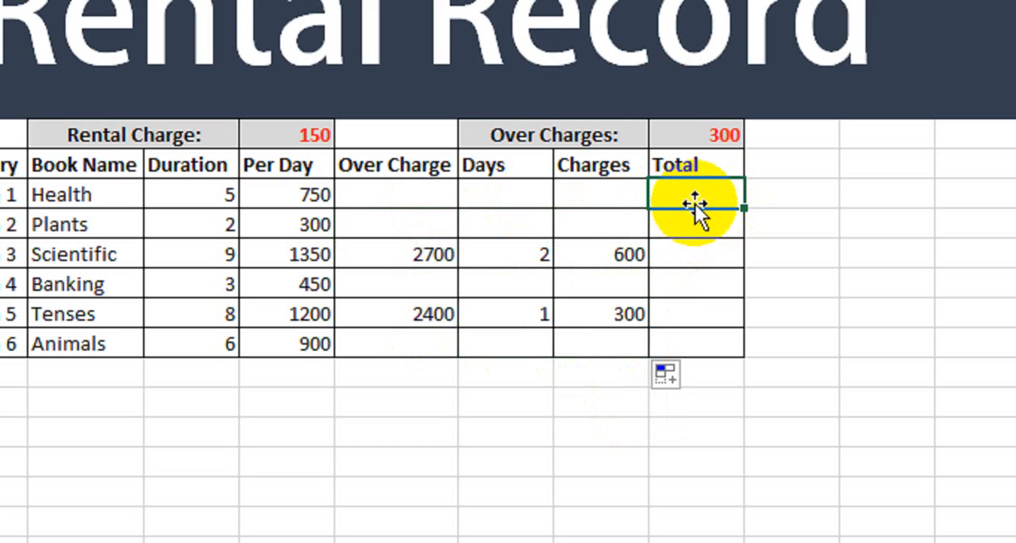
pyautogui.write('=')
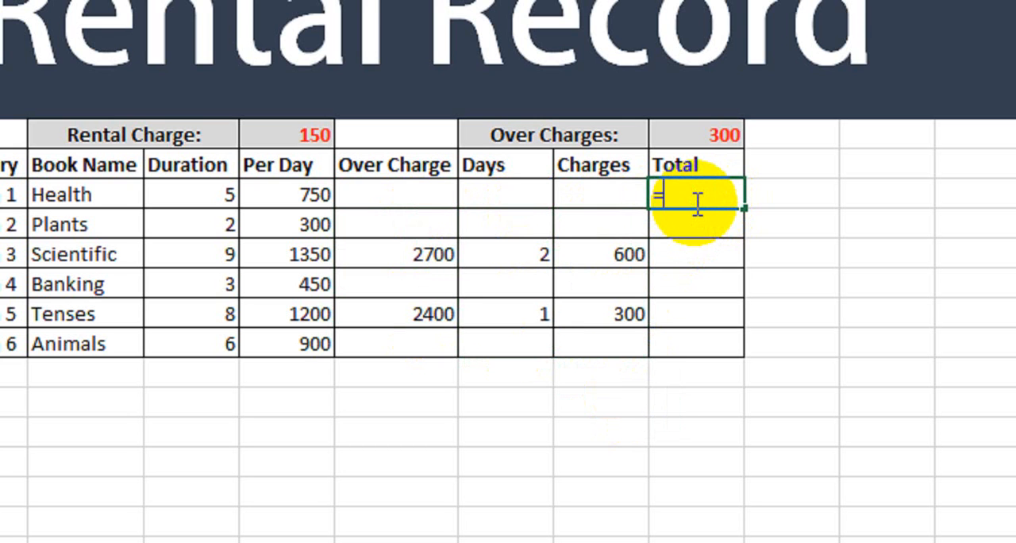
pyautogui.write('SUM(')
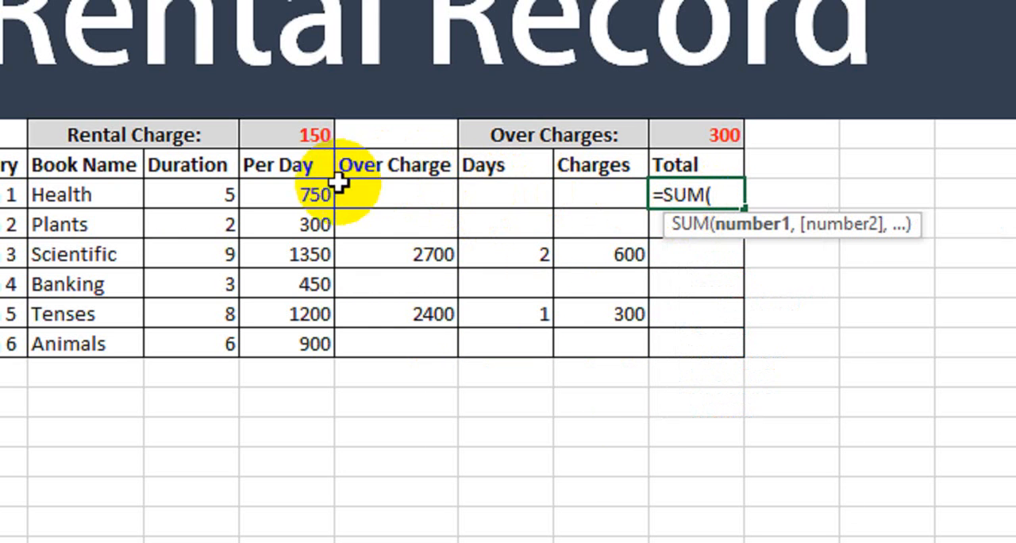
pyautogui.click(311, 196)
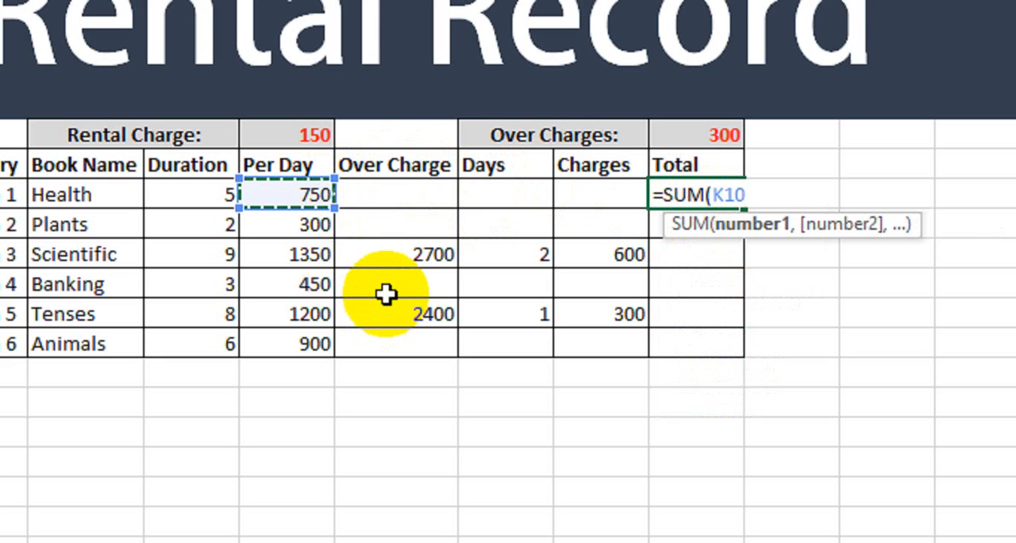
pyautogui.write(',')
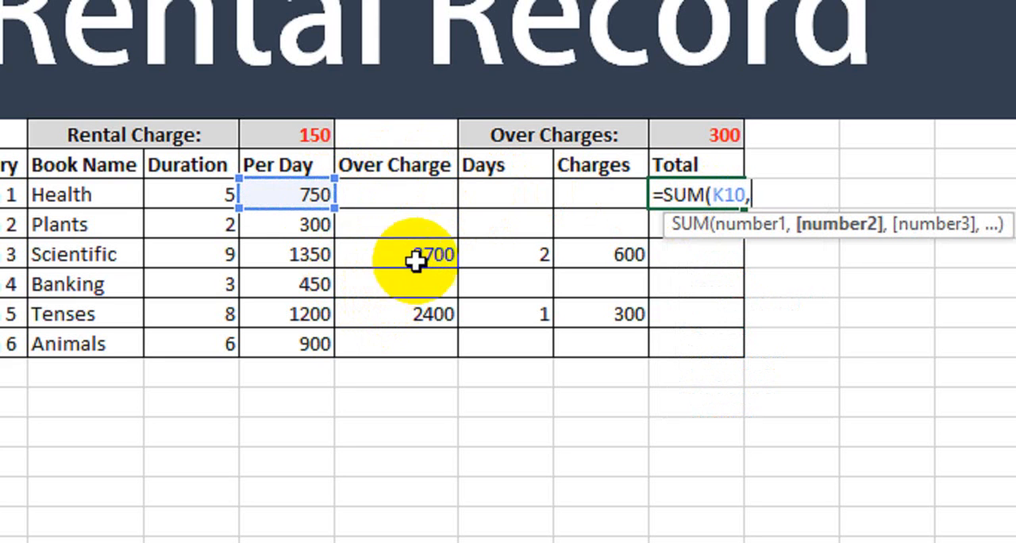
pyautogui.click(412, 197)
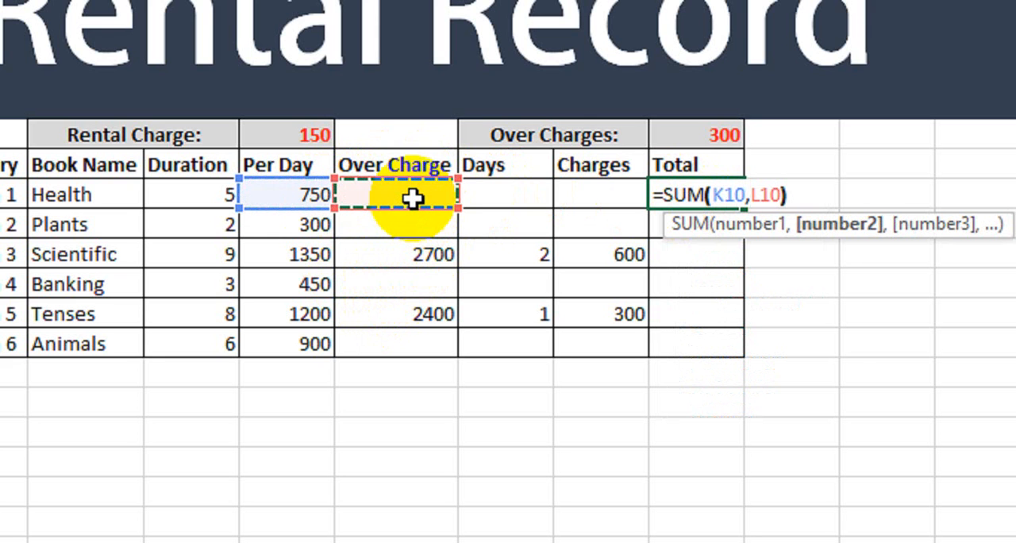
pyautogui.press('Return')
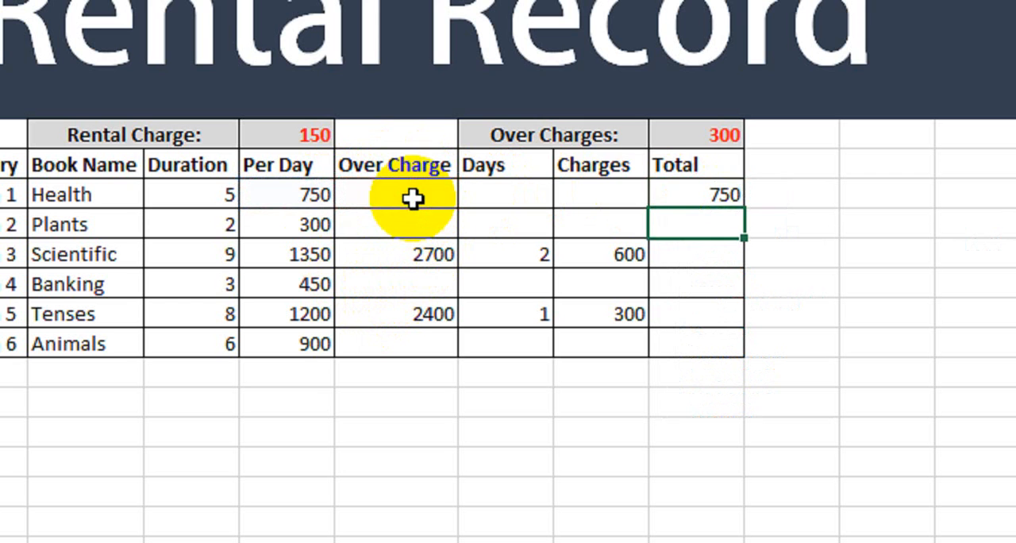
pyautogui.click(701, 195)
pyautogui.moveTo(744, 210); pyautogui.dragTo(707, 370)
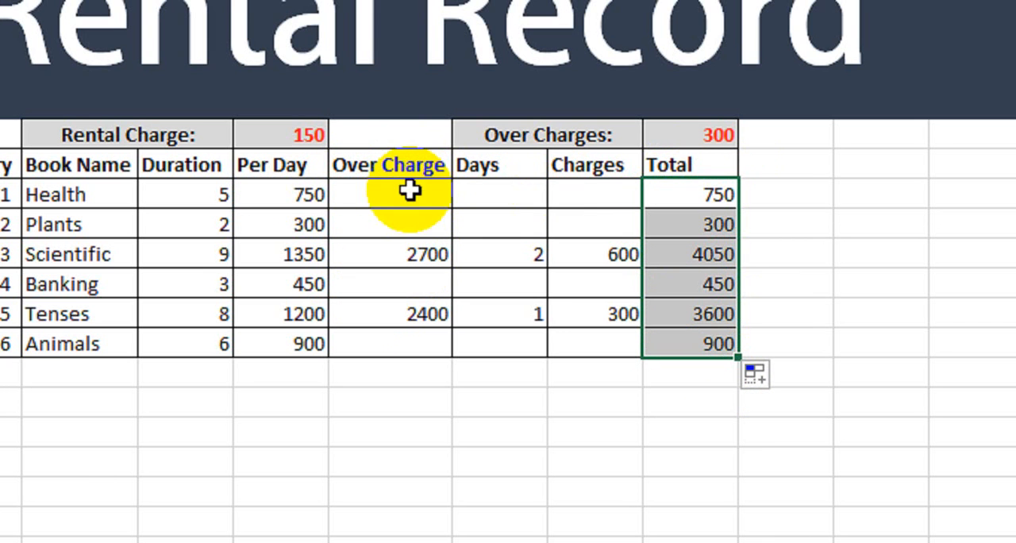
# Step: Check the totals against the Per Day and Over Charge amounts, especially in the Scientific row, and review the Days and Charges columns
pyautogui.click(672, 193)
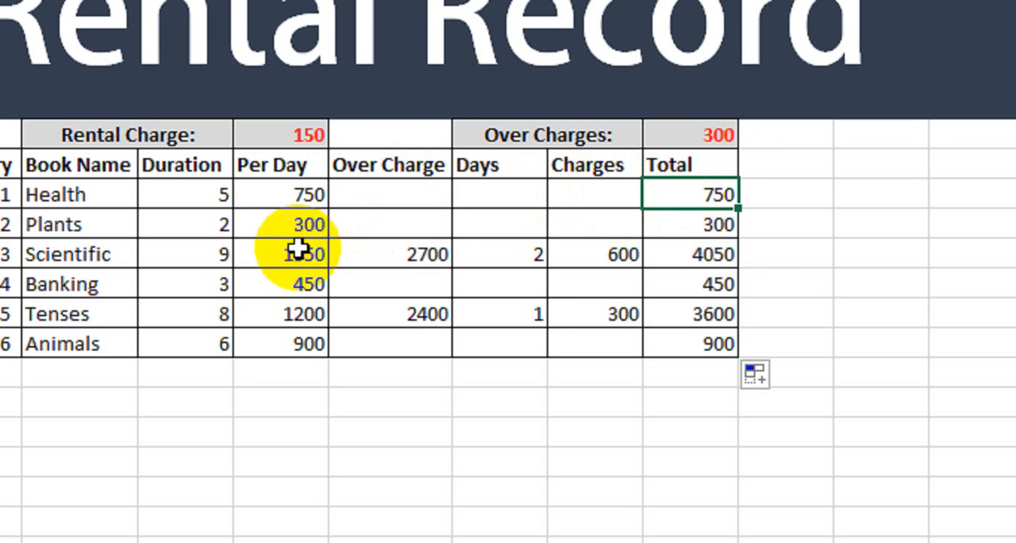
pyautogui.click(674, 230)
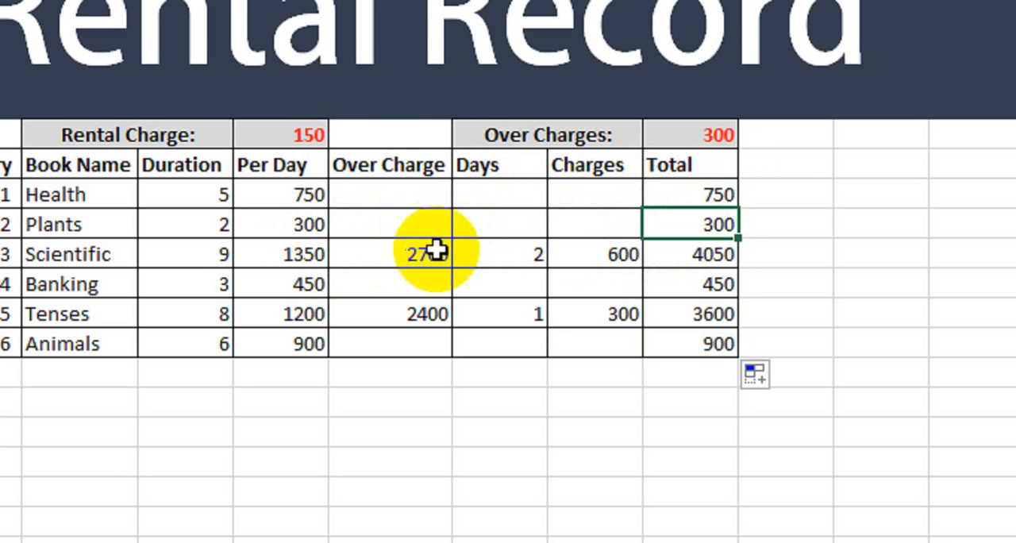
pyautogui.click(689, 256)
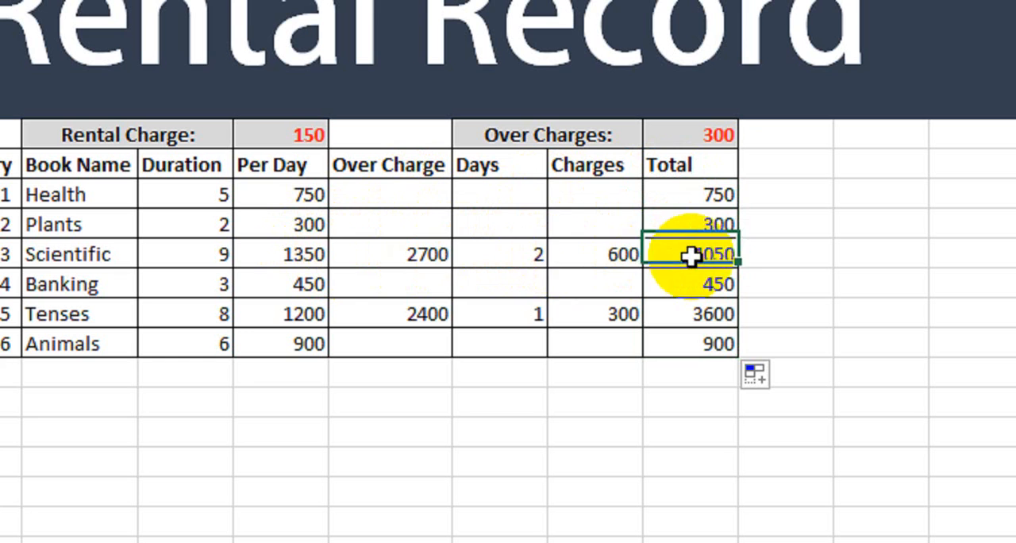
pyautogui.click(302, 264)
pyautogui.click(388, 254)
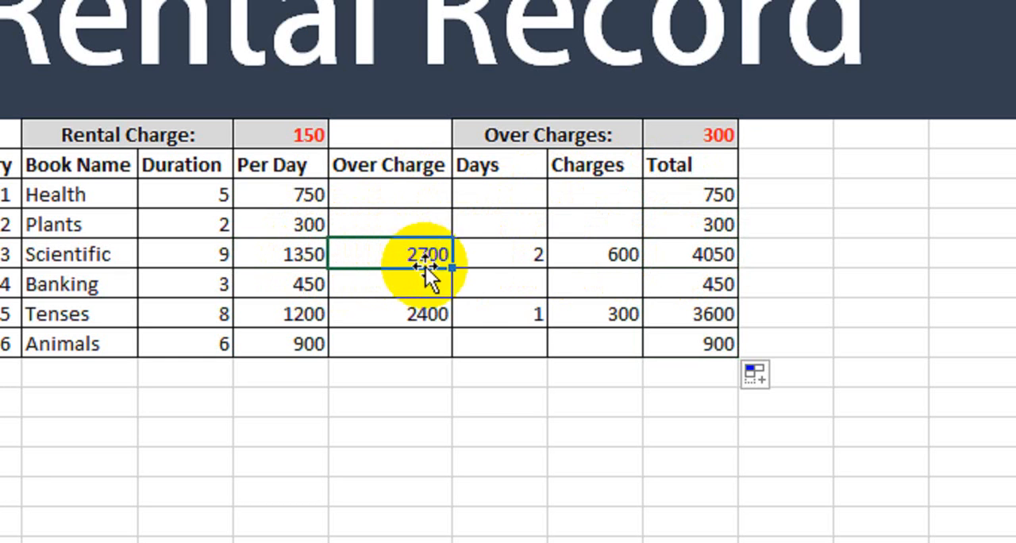
pyautogui.click(713, 262)
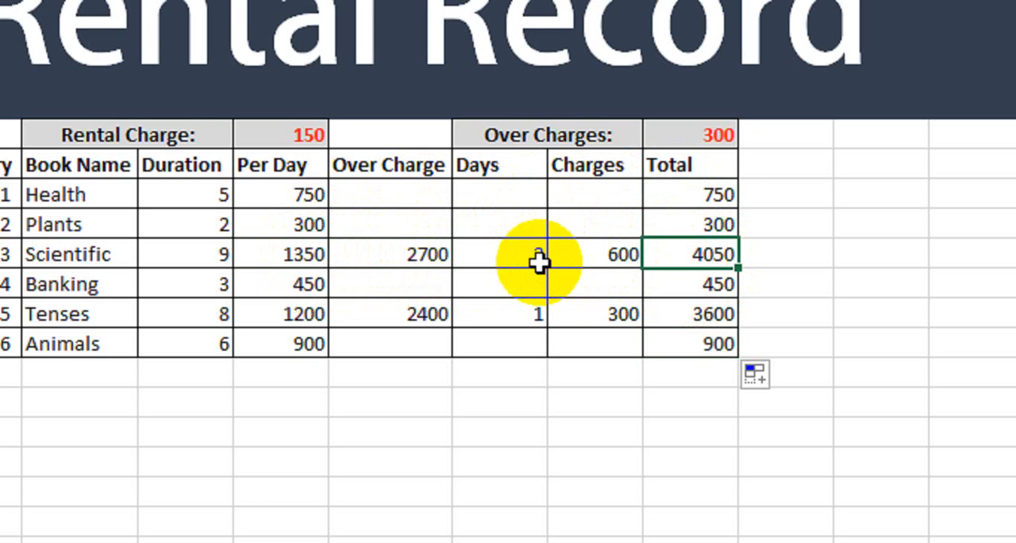
pyautogui.moveTo(716, 200); pyautogui.dragTo(691, 345)
pyautogui.moveTo(515, 202); pyautogui.dragTo(579, 313)
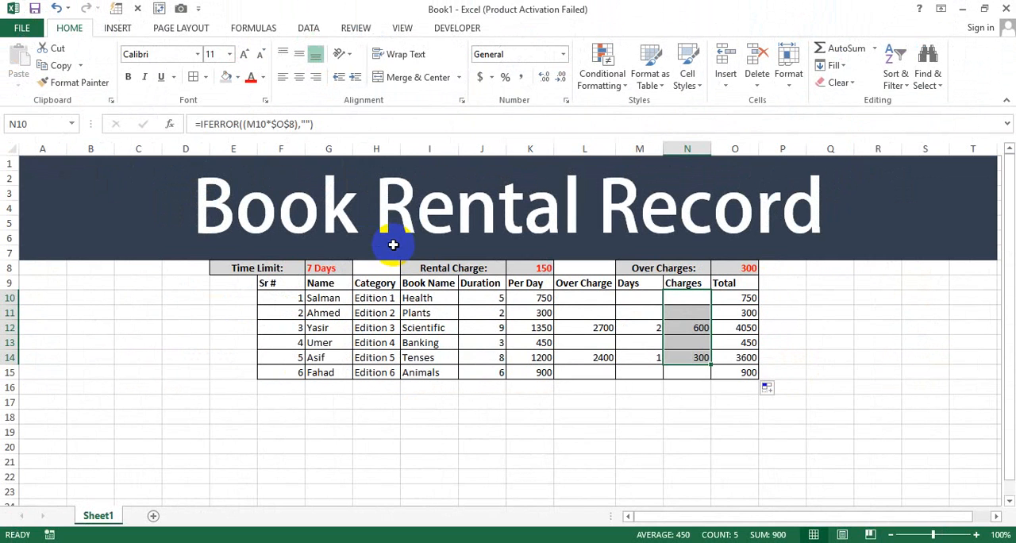
pyautogui.click(432, 417)
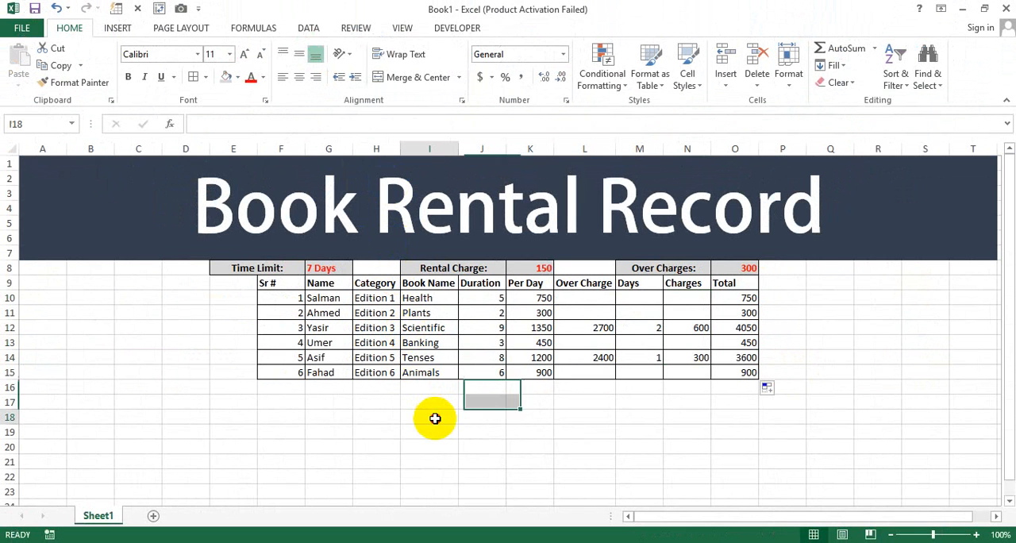